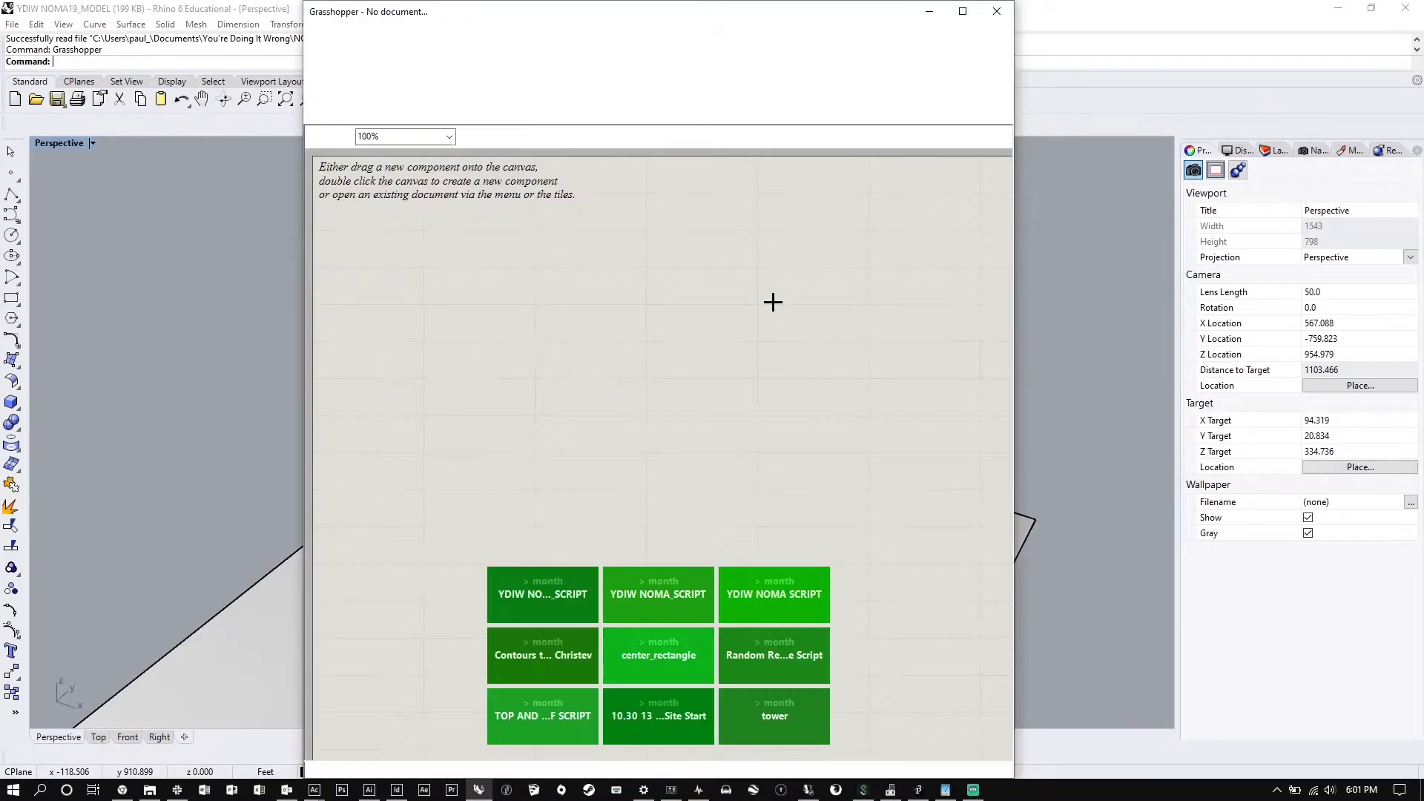
{"action": "double_click", "coordinate": [448, 260]}
{"action": "type", "text": "p"}
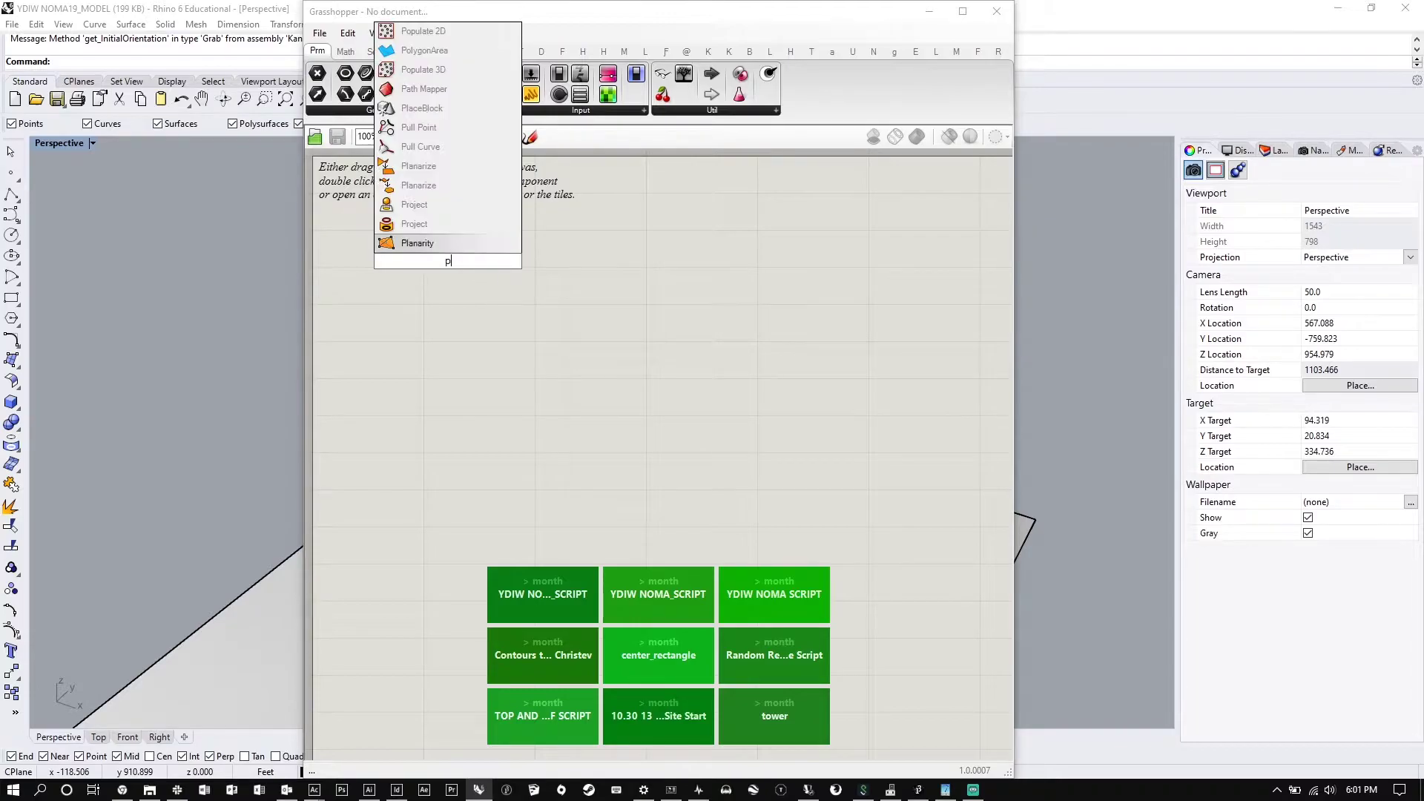
{"action": "type", "text": "oint"}
{"action": "key", "text": "Escape"}
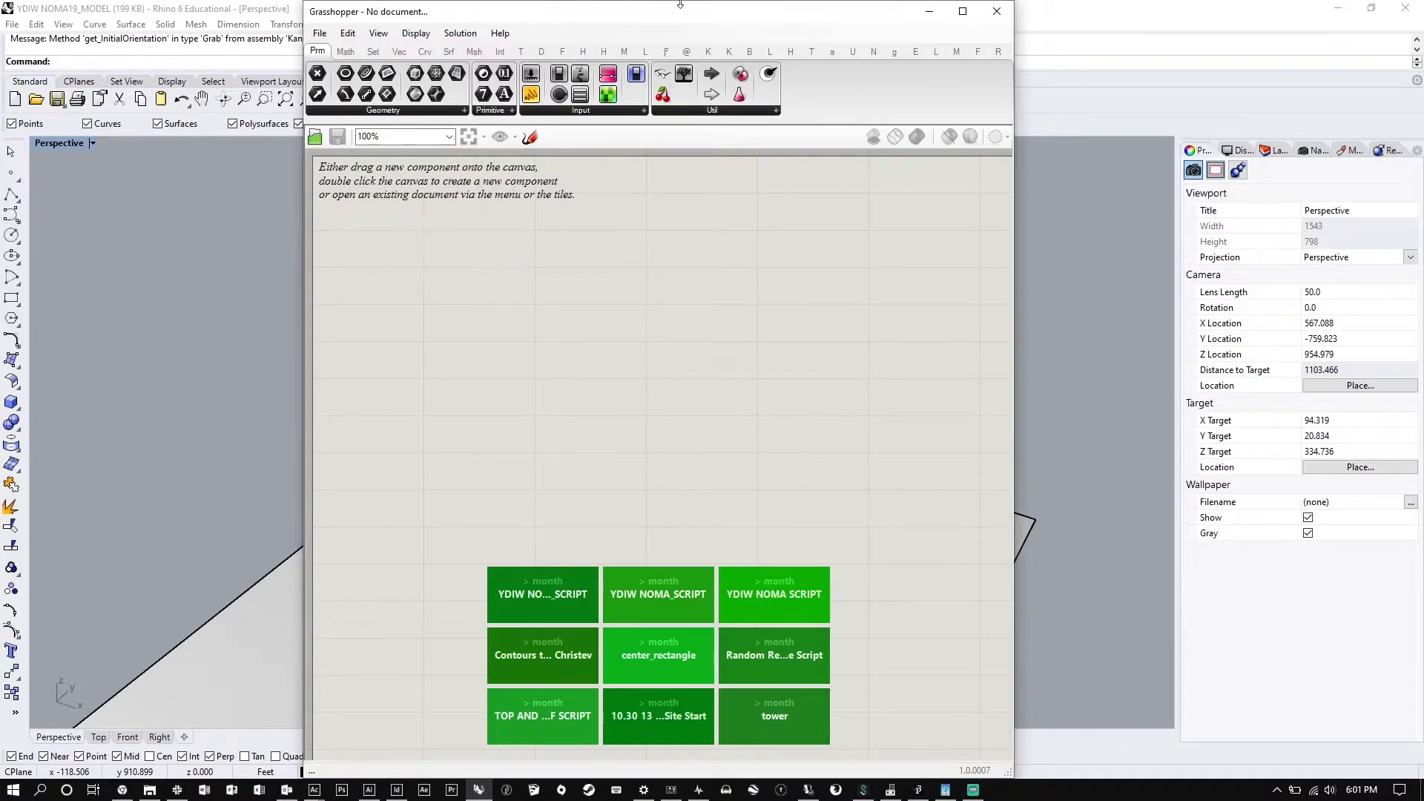
Arrange the Grasshopper and Rhino windows side by side, each filling half of the screen
{"action": "left_click_drag", "start_coordinate": [649, 12], "coordinate": [609, 61]}
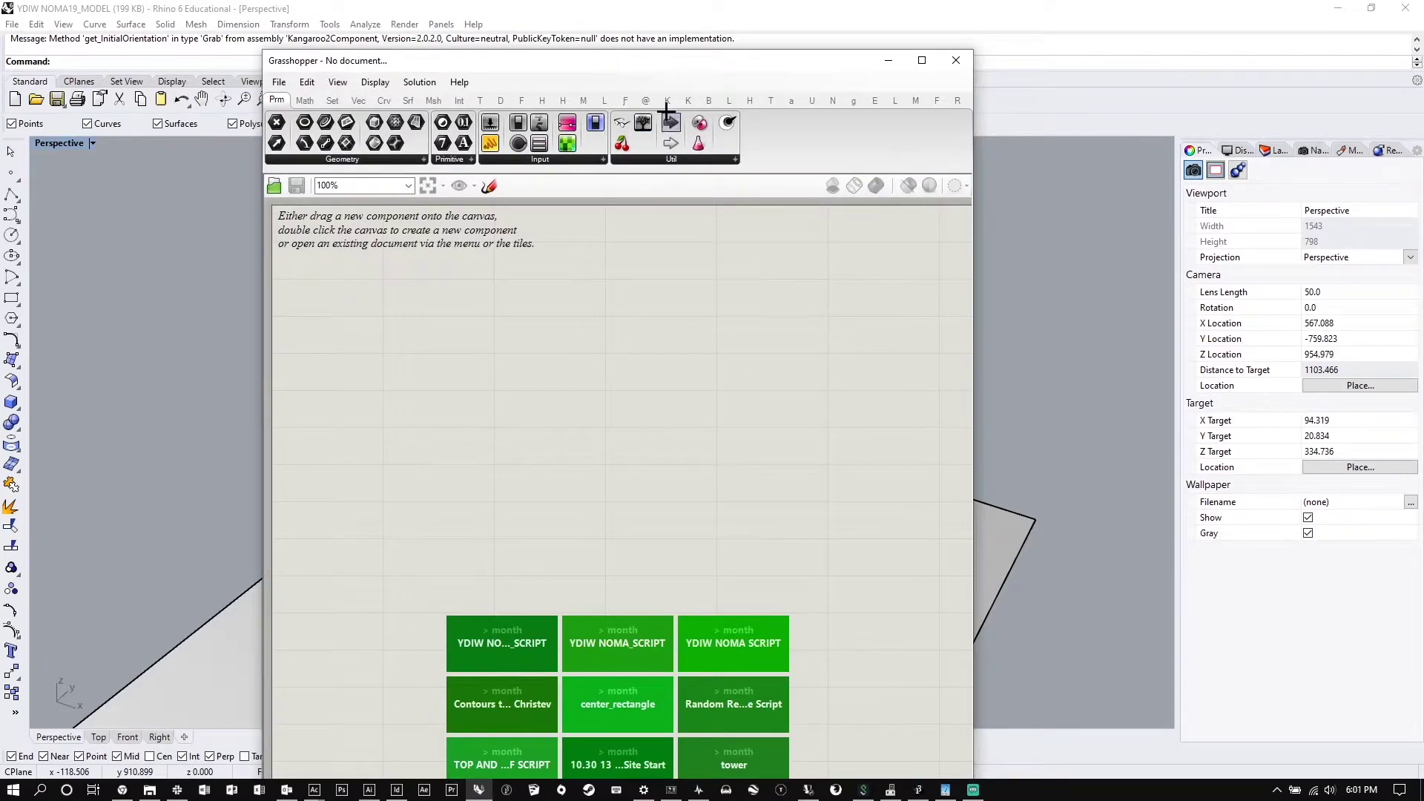
{"action": "left_click_drag", "start_coordinate": [629, 62], "coordinate": [1, 46]}
{"action": "left_click_drag", "start_coordinate": [852, 10], "coordinate": [1423, 204]}
{"action": "left_click", "coordinate": [943, 268]}
Place a single point object in the empty area beside the ground plane in the Rhino perspective view
{"action": "right_click_drag", "start_coordinate": [816, 299], "coordinate": [885, 427], "text": "shift"}
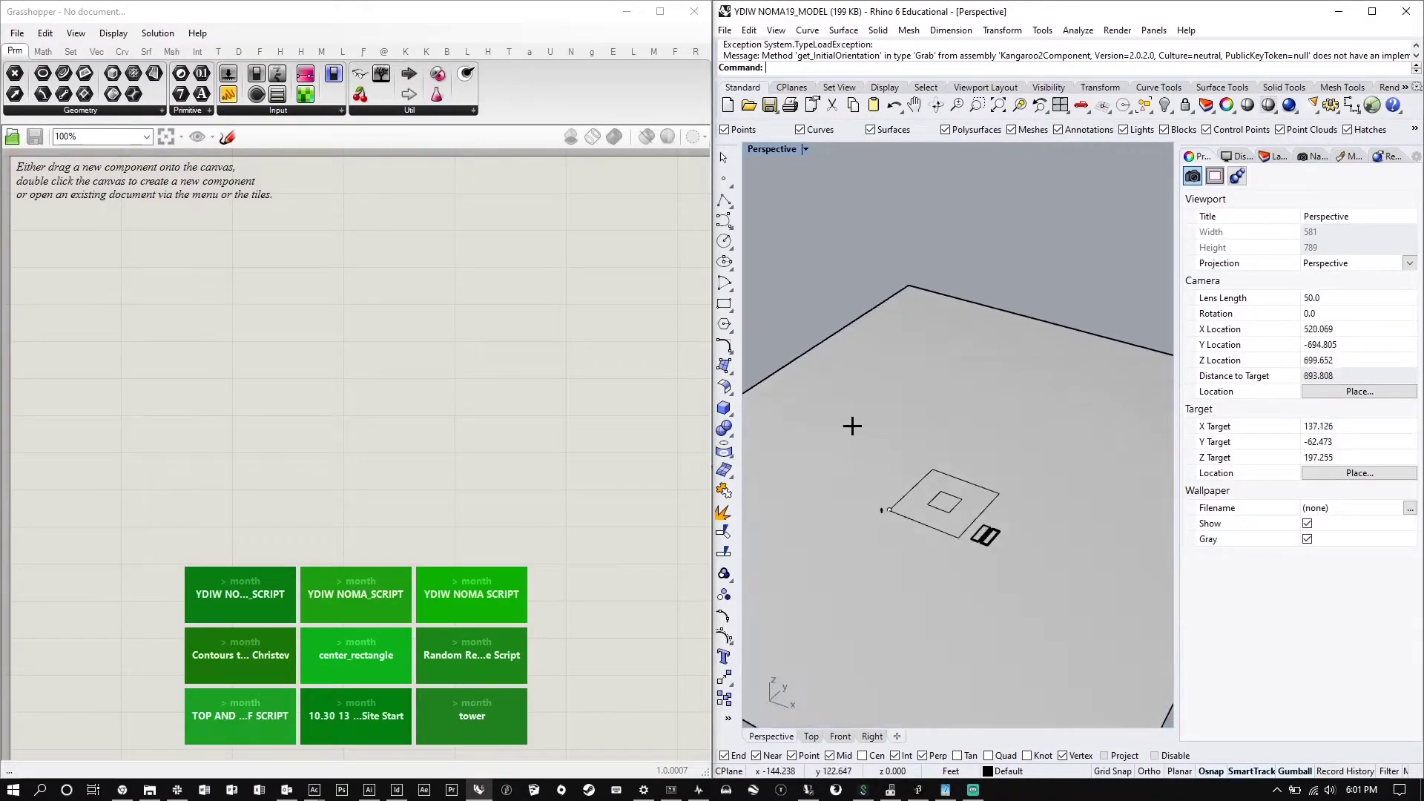
{"action": "scroll", "coordinate": [883, 426], "scroll_direction": "down", "scroll_amount": 10}
{"action": "scroll", "coordinate": [996, 338], "scroll_direction": "up", "scroll_amount": 1}
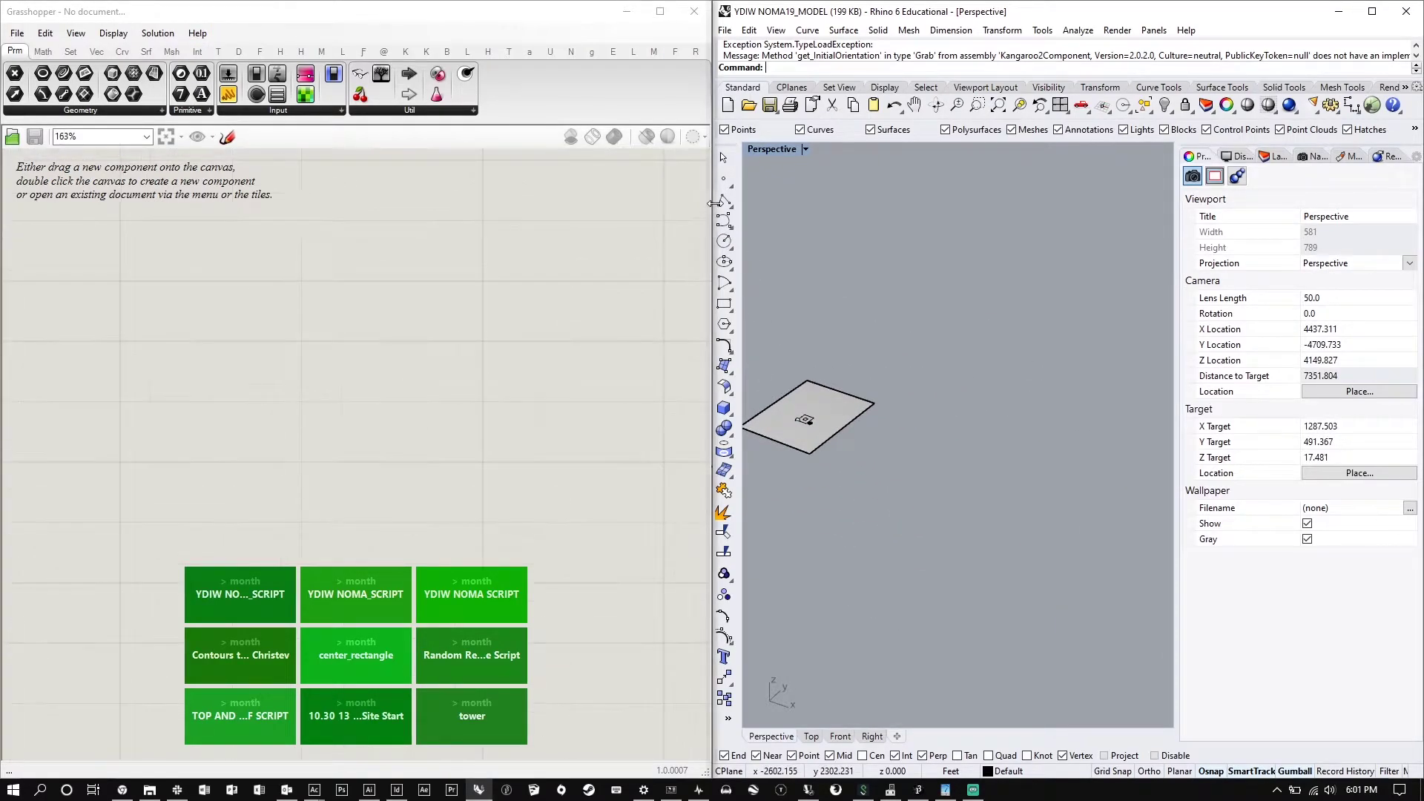
{"action": "left_click", "coordinate": [723, 178]}
{"action": "left_click", "coordinate": [1008, 424]}
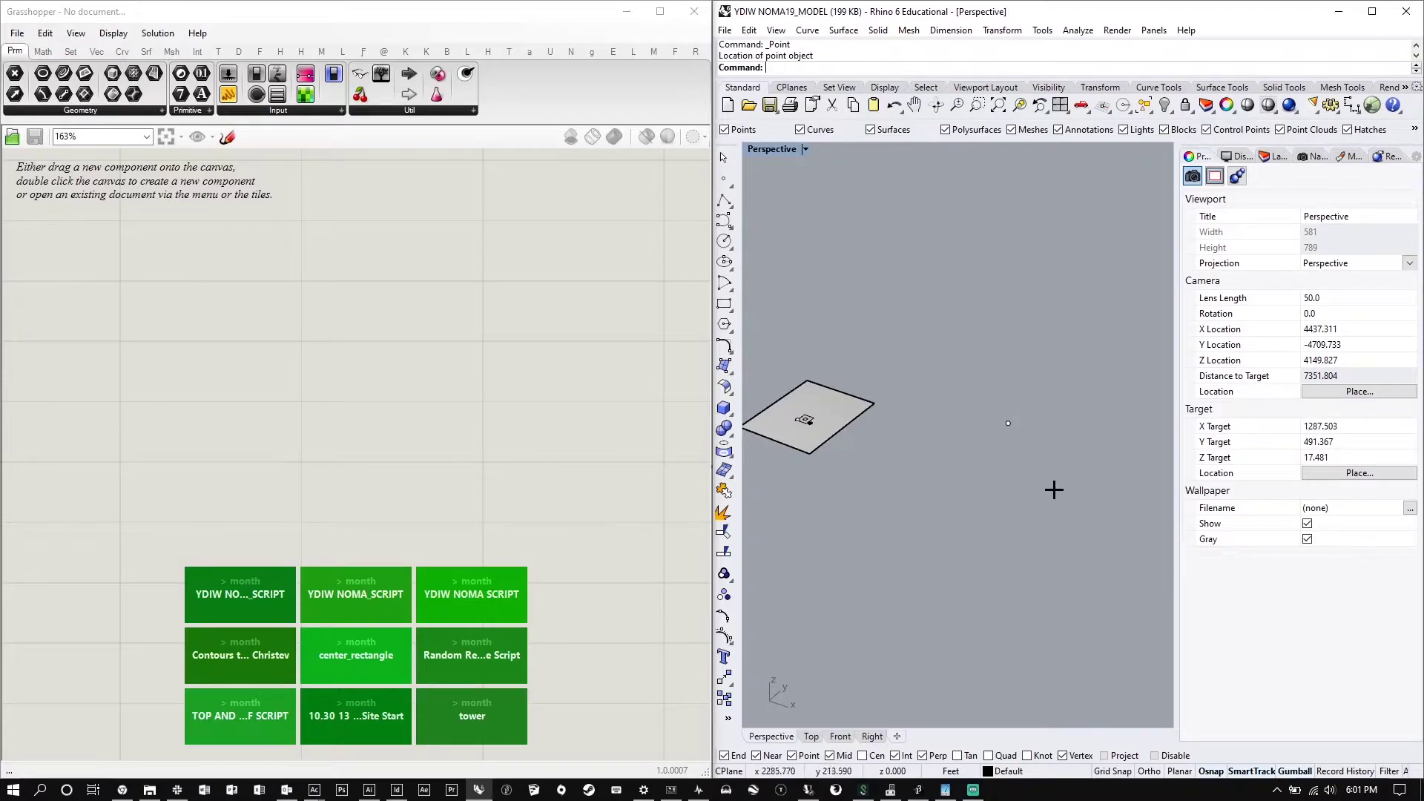
Add a Point parameter to the Grasshopper canvas
{"action": "double_click", "coordinate": [229, 252]}
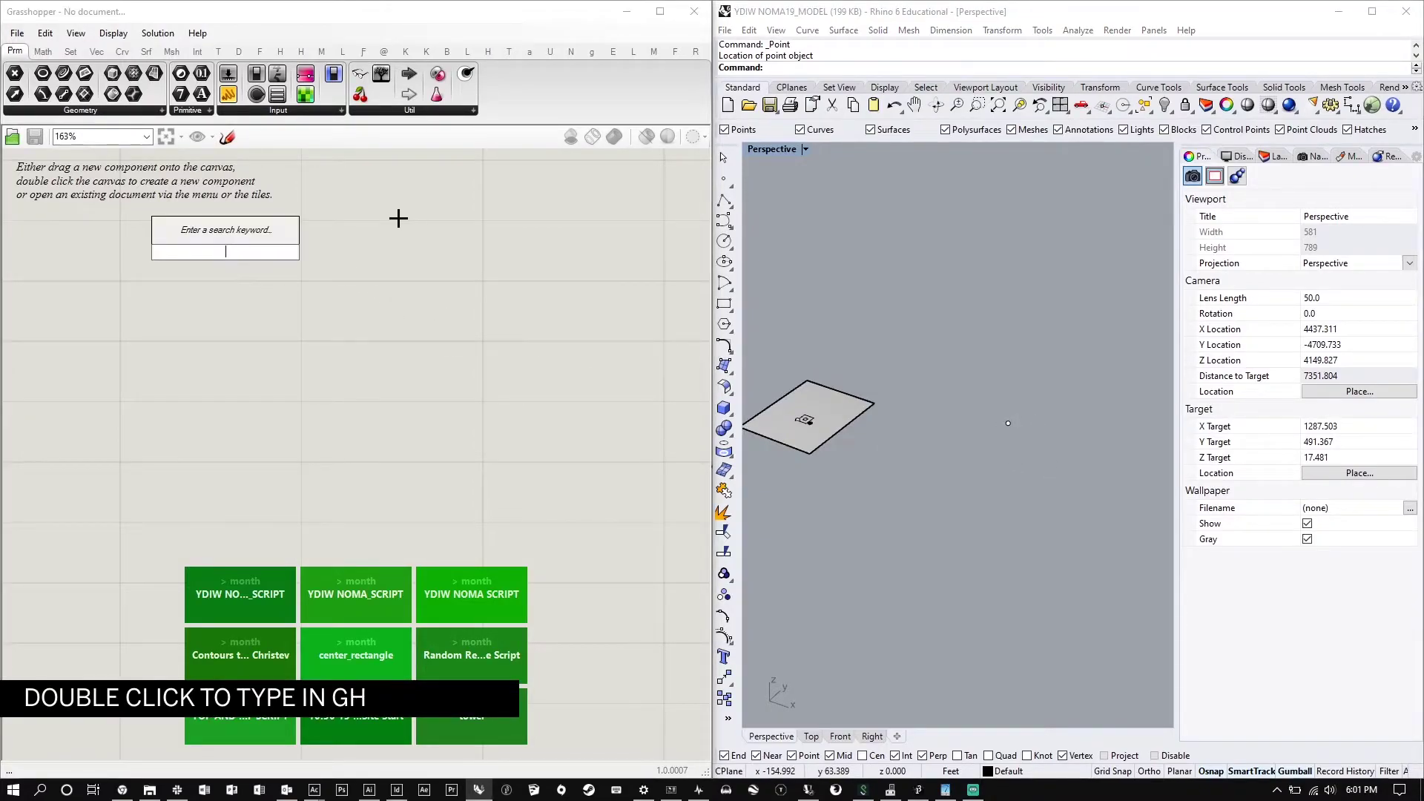
{"action": "type", "text": "point"}
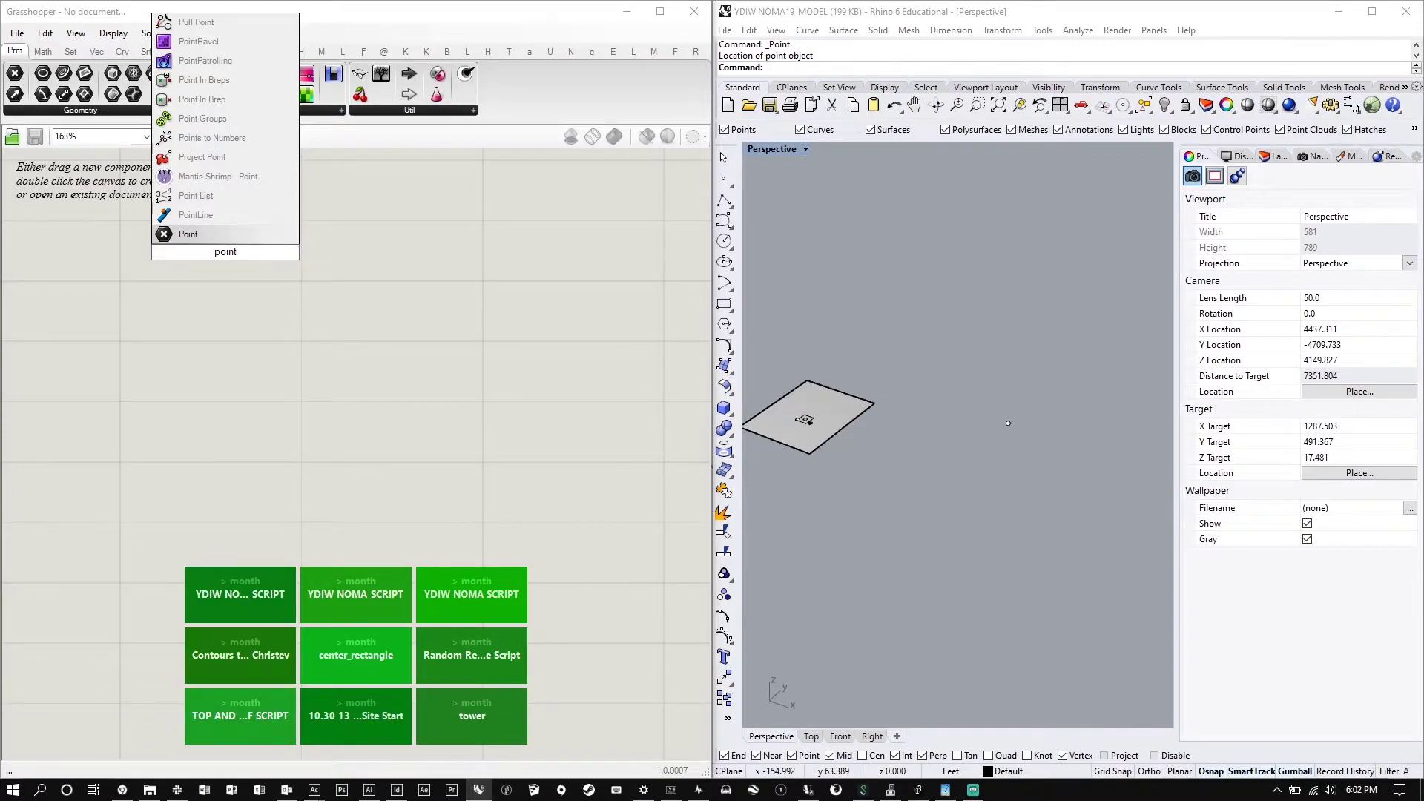
{"action": "key", "text": "Return"}
{"action": "scroll", "coordinate": [373, 300], "scroll_direction": "down", "scroll_amount": 3}
{"action": "scroll", "coordinate": [373, 300], "scroll_direction": "up", "scroll_amount": 2}
{"action": "left_click_drag", "start_coordinate": [349, 291], "coordinate": [467, 442]}
{"action": "scroll", "coordinate": [167, 265], "scroll_direction": "up", "scroll_amount": 2}
{"action": "scroll", "coordinate": [167, 265], "scroll_direction": "up", "scroll_amount": 1}
{"action": "left_click", "coordinate": [190, 355]}
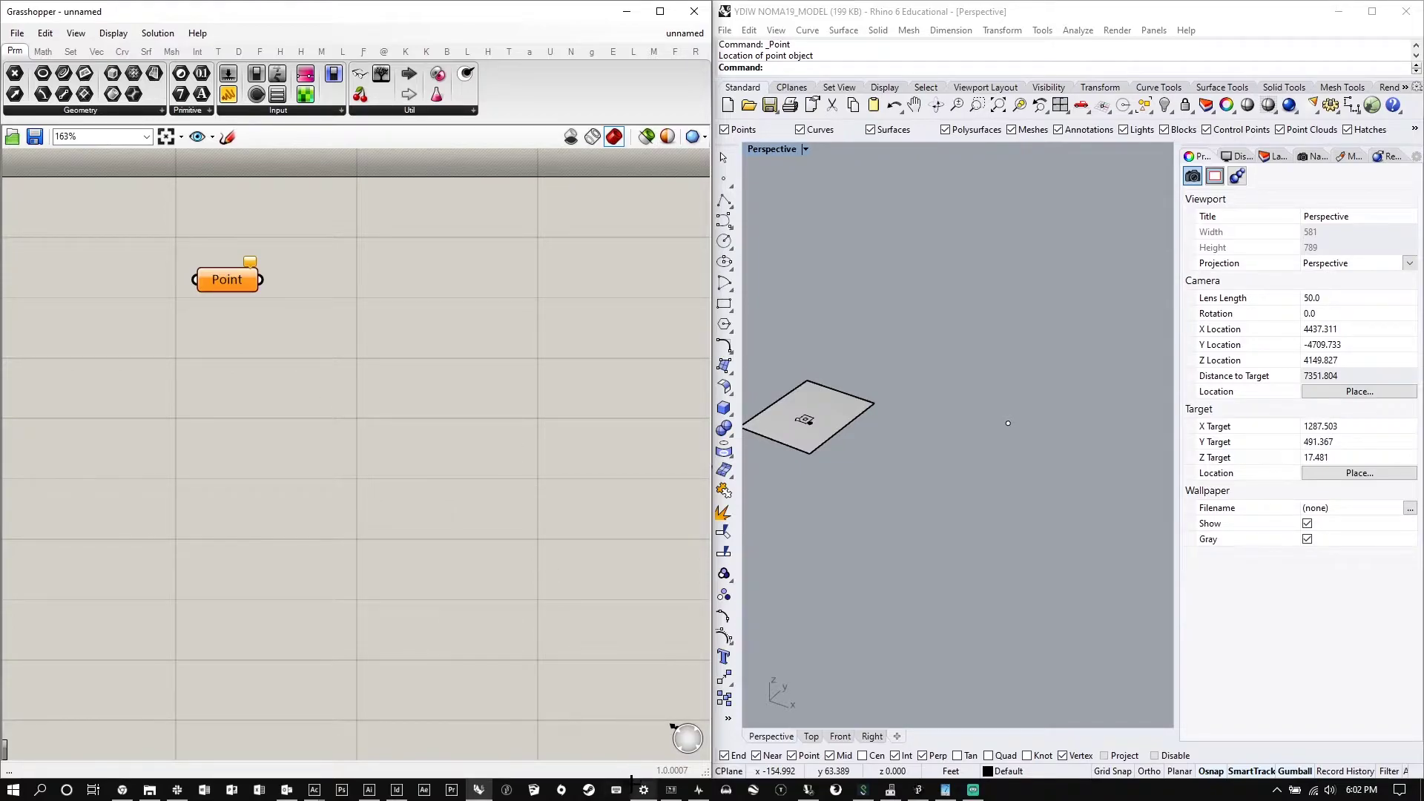
{"action": "mouse_move", "coordinate": [256, 272]}
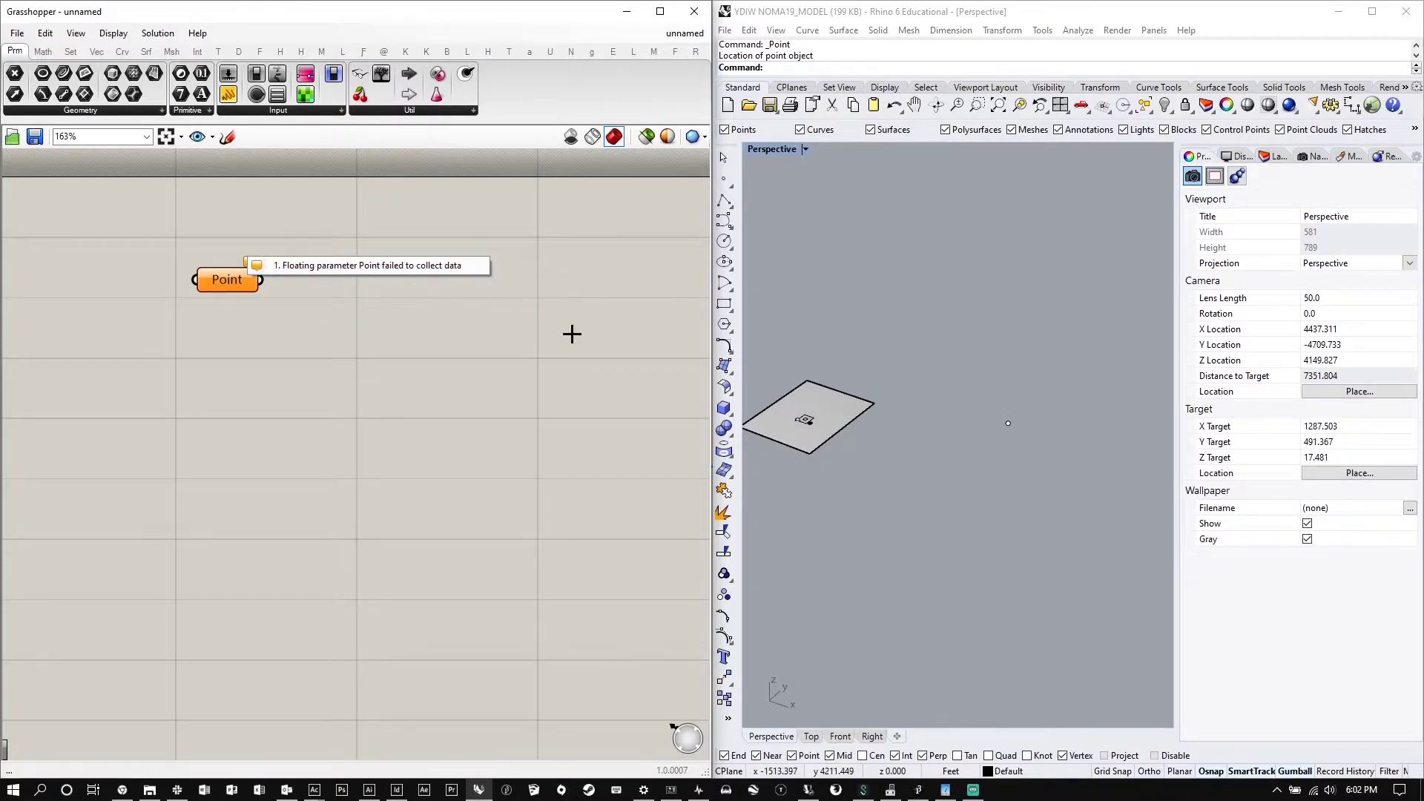
Reference the Rhino point object as the single point of the Point parameter
{"action": "scroll", "coordinate": [175, 252], "scroll_direction": "down", "scroll_amount": 2}
{"action": "left_click", "coordinate": [1031, 431]}
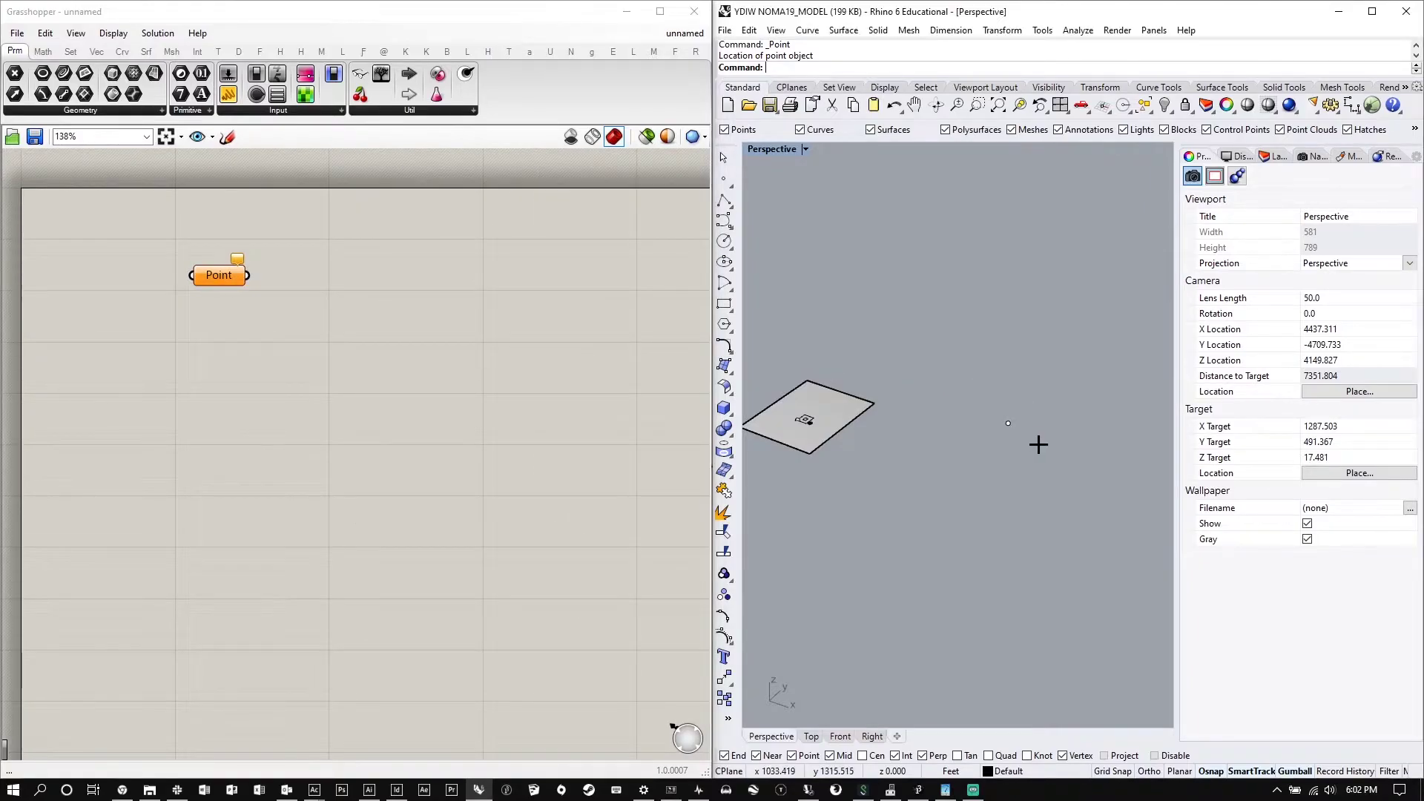
{"action": "right_click", "coordinate": [223, 275]}
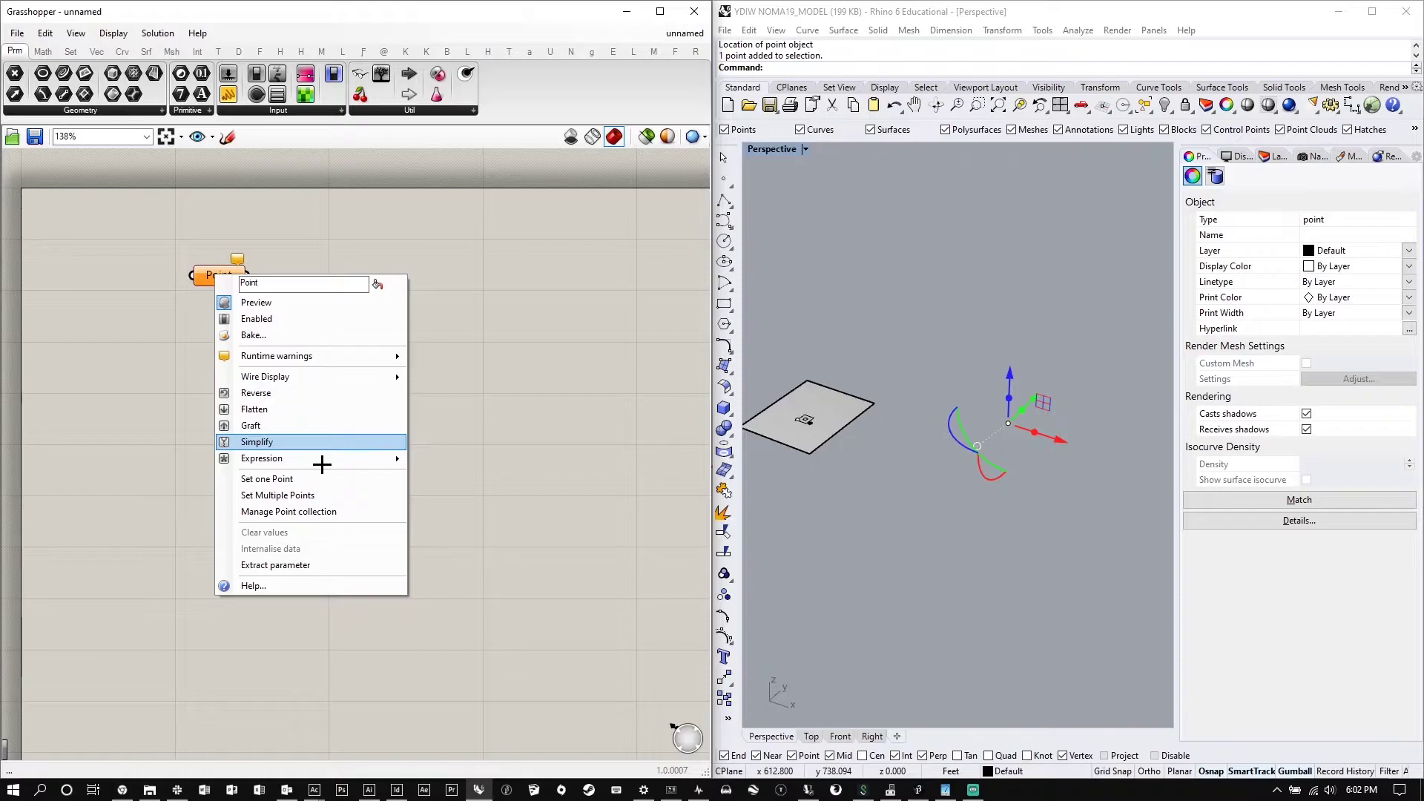
{"action": "left_click", "coordinate": [264, 479]}
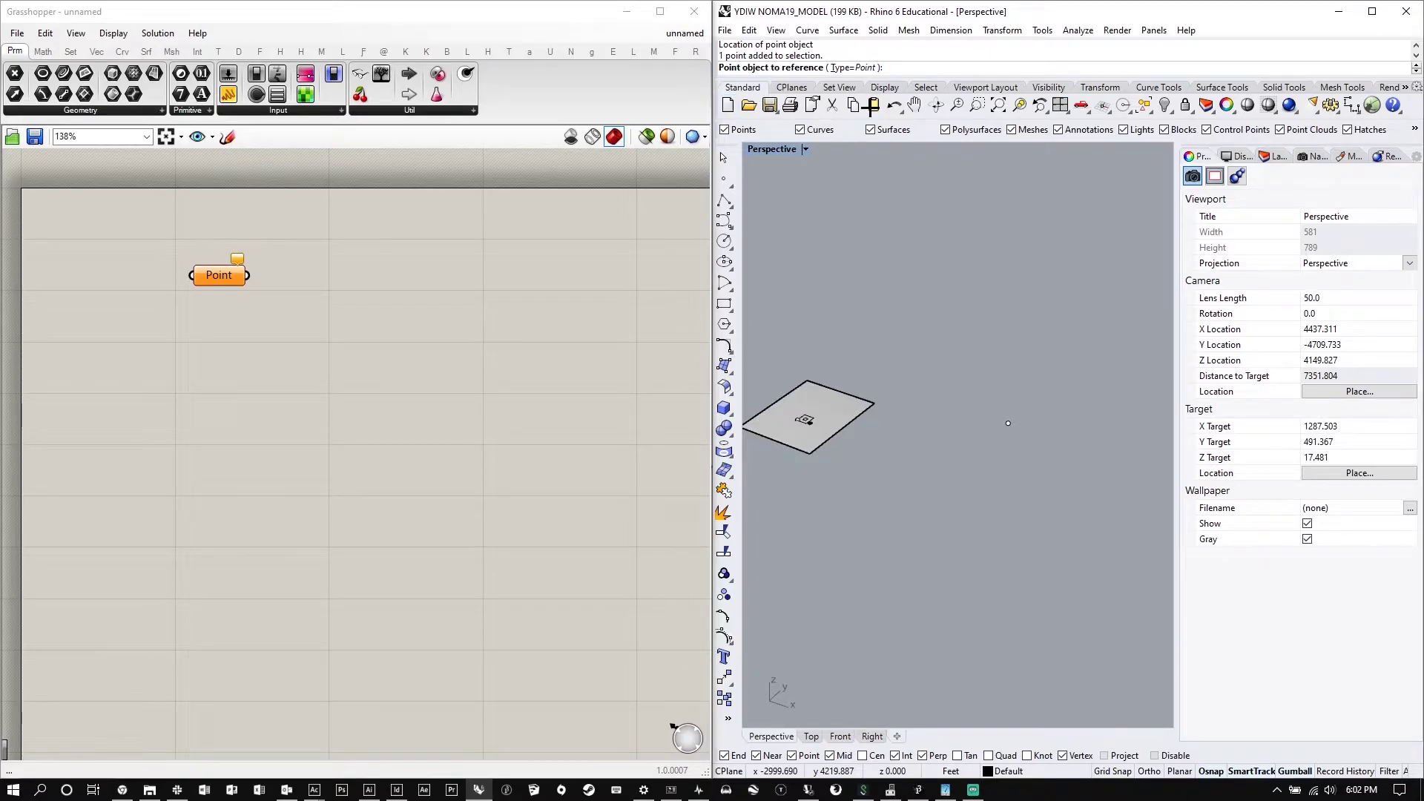
{"action": "left_click_drag", "start_coordinate": [984, 394], "coordinate": [1040, 437]}
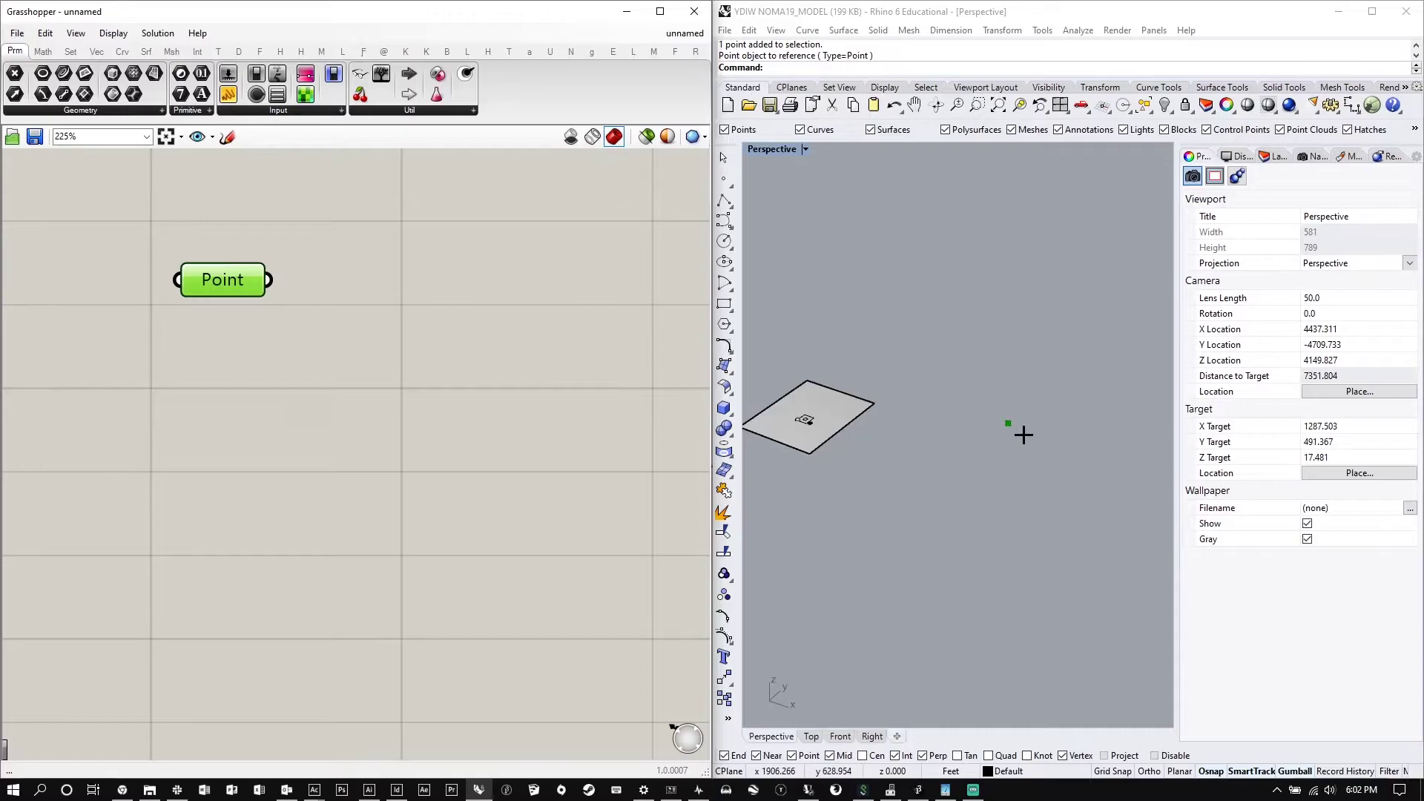
Zoom the Rhino perspective view to the referenced point and inspect it closely
{"action": "scroll", "coordinate": [1023, 435], "scroll_direction": "up", "scroll_amount": 10}
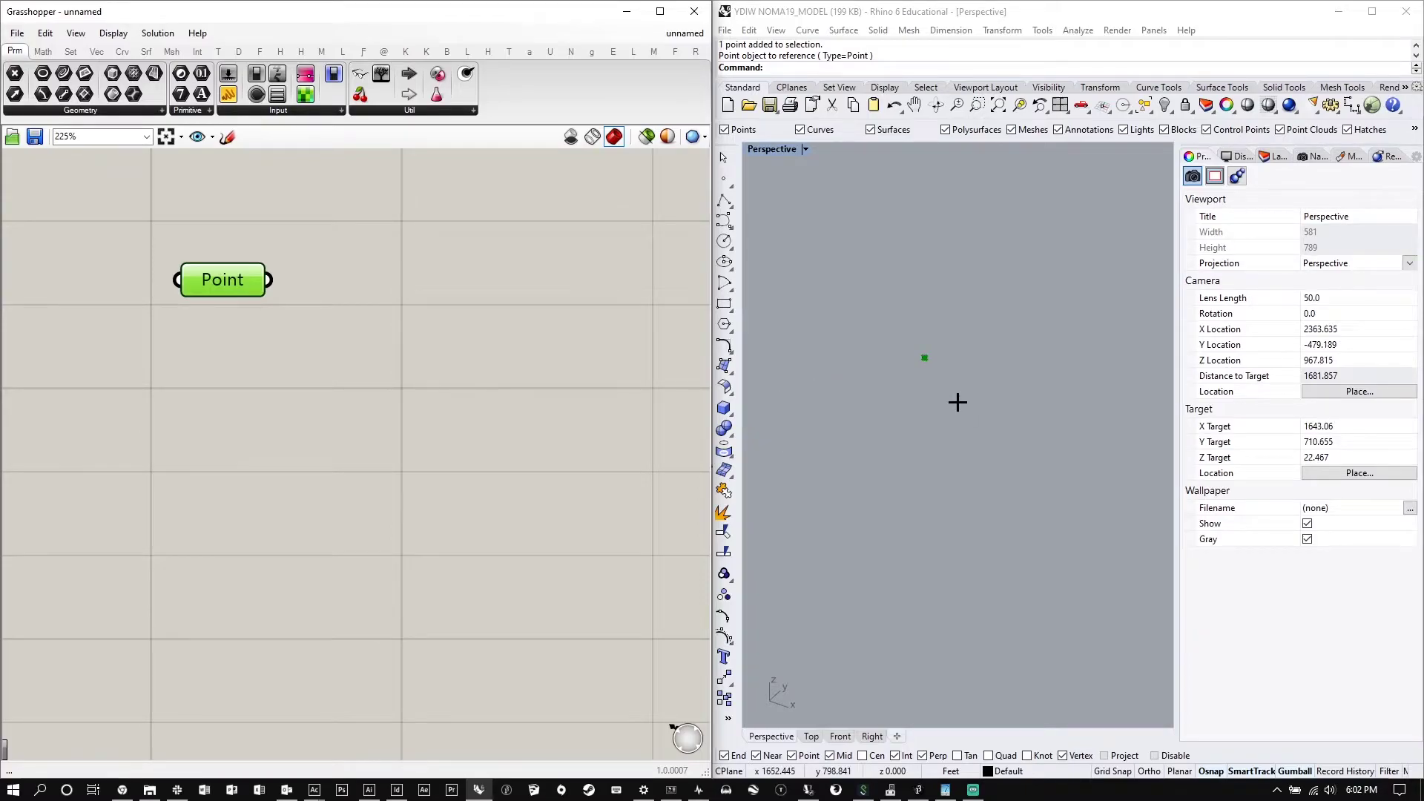
{"action": "key", "text": "ctrl+shift+e"}
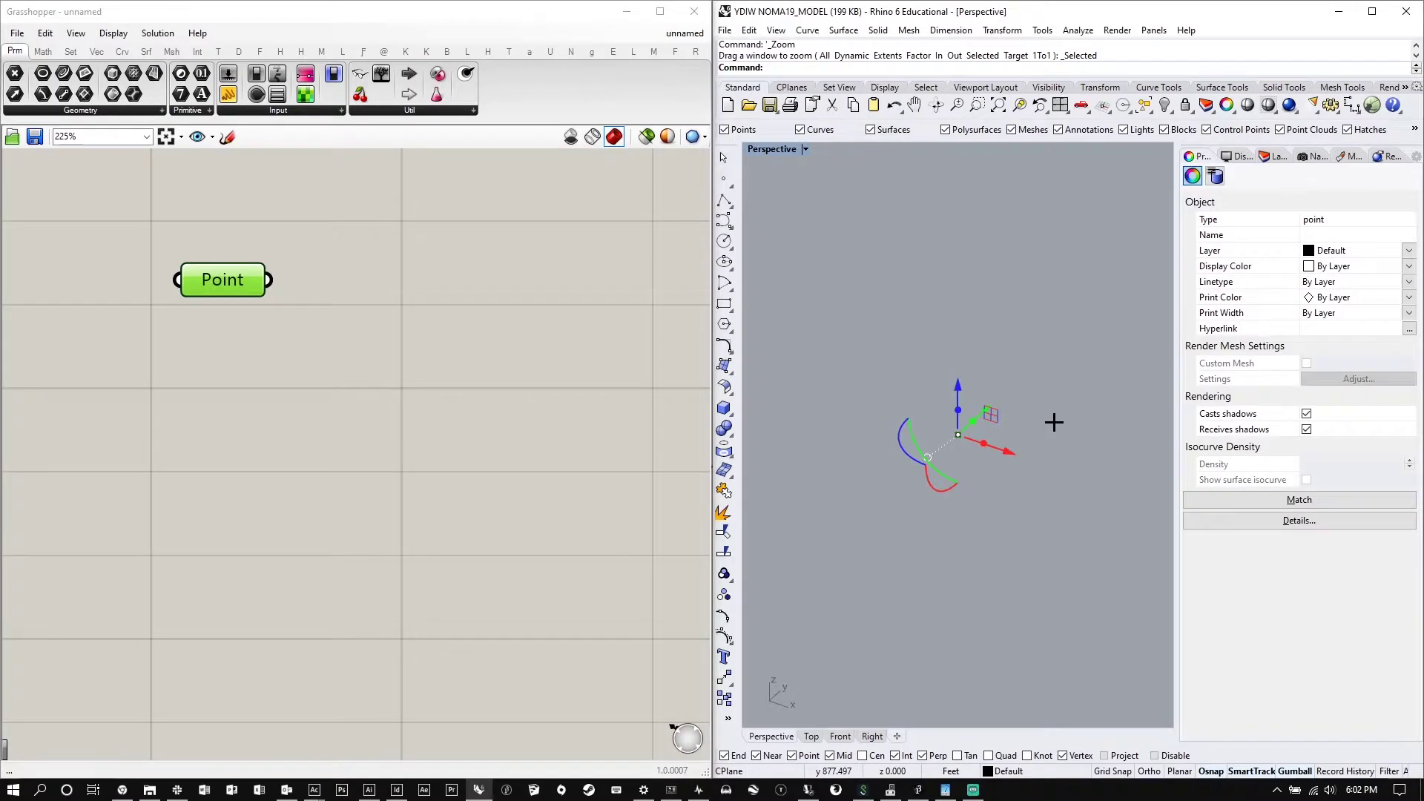
{"action": "left_click", "coordinate": [960, 429]}
{"action": "scroll", "coordinate": [940, 450], "scroll_direction": "up", "scroll_amount": 10}
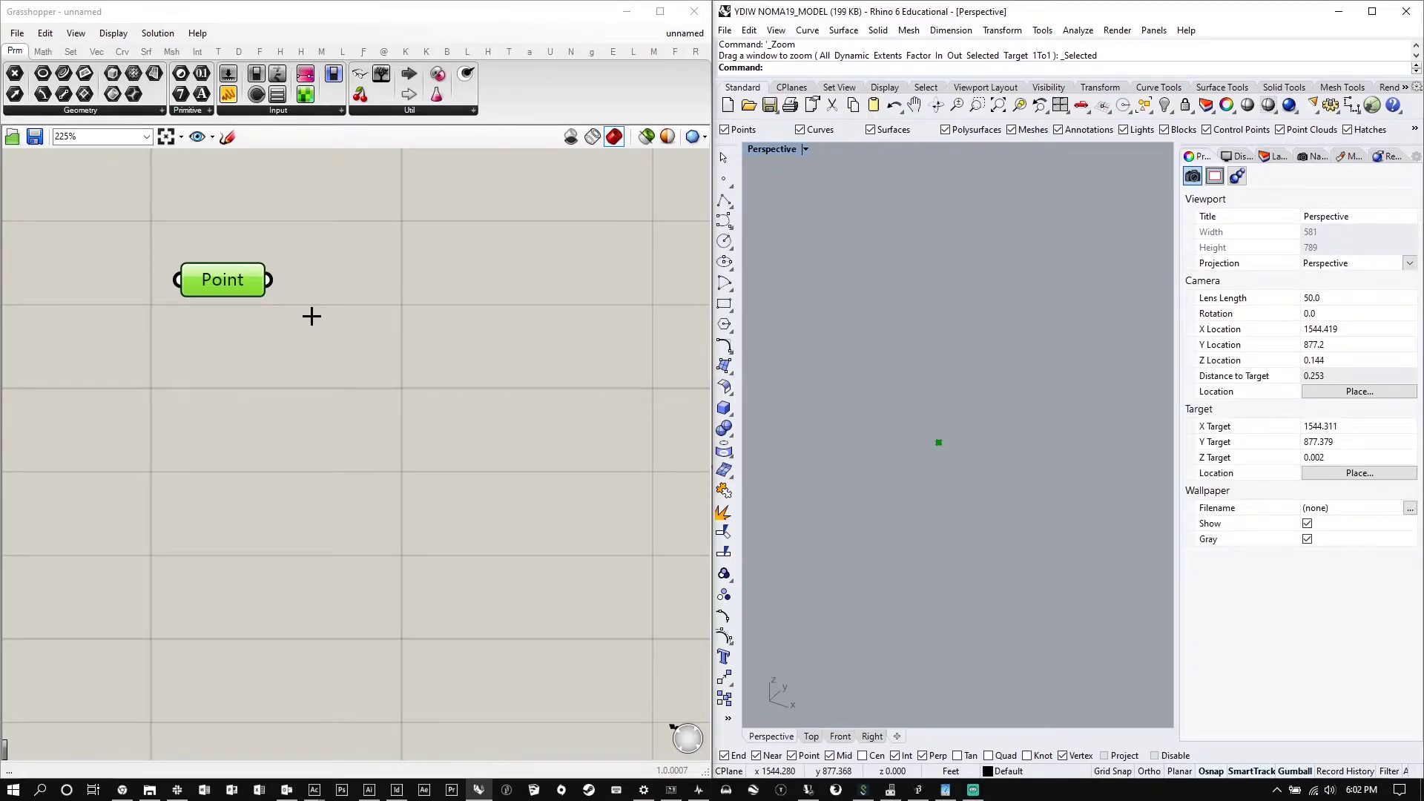
Add a Move component beside the Point parameter and wire Point into its Geometry input
{"action": "left_click", "coordinate": [312, 317]}
{"action": "left_click_drag", "start_coordinate": [239, 268], "coordinate": [235, 272]}
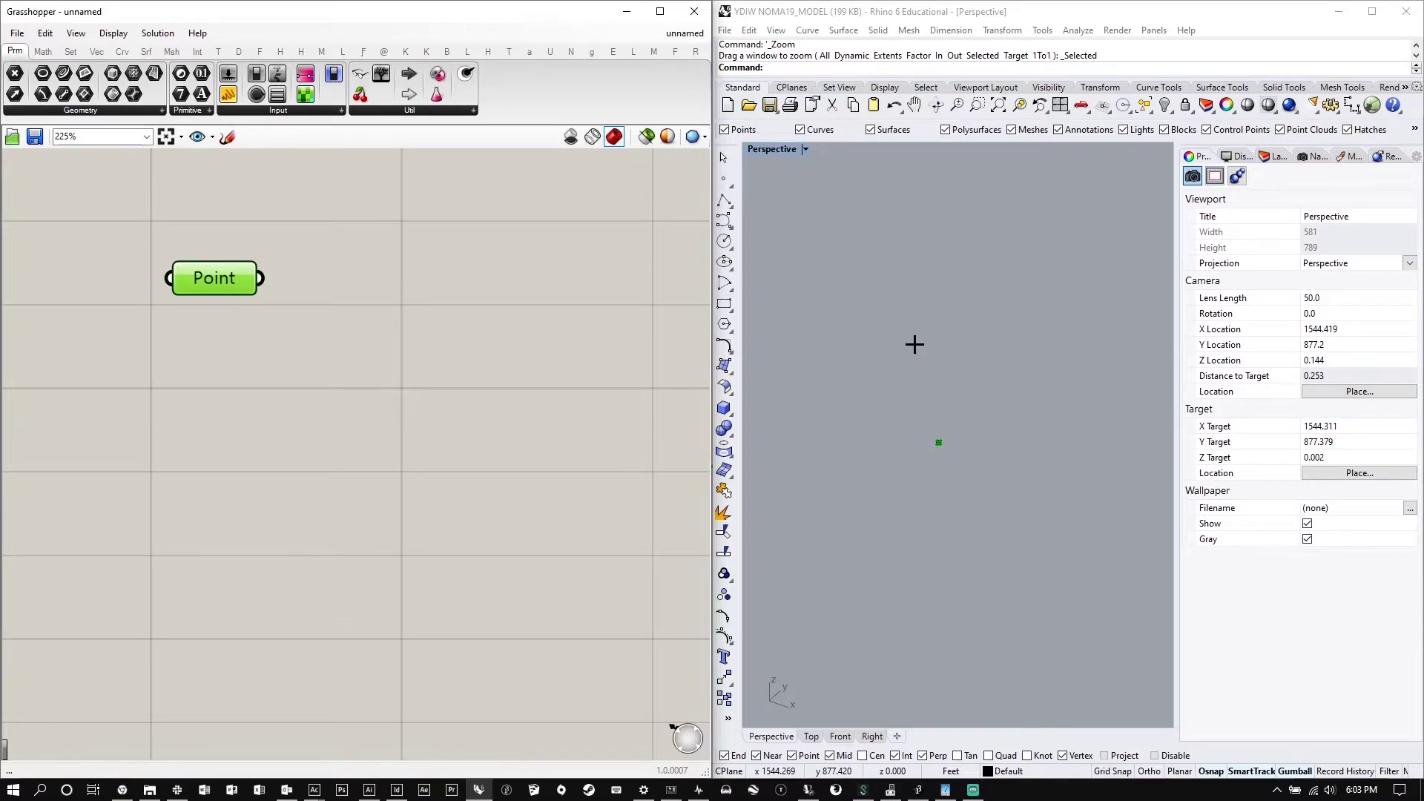
{"action": "scroll", "coordinate": [363, 304], "scroll_direction": "down", "scroll_amount": 2}
{"action": "double_click", "coordinate": [467, 307]}
{"action": "type", "text": "move"}
{"action": "key", "text": "Return"}
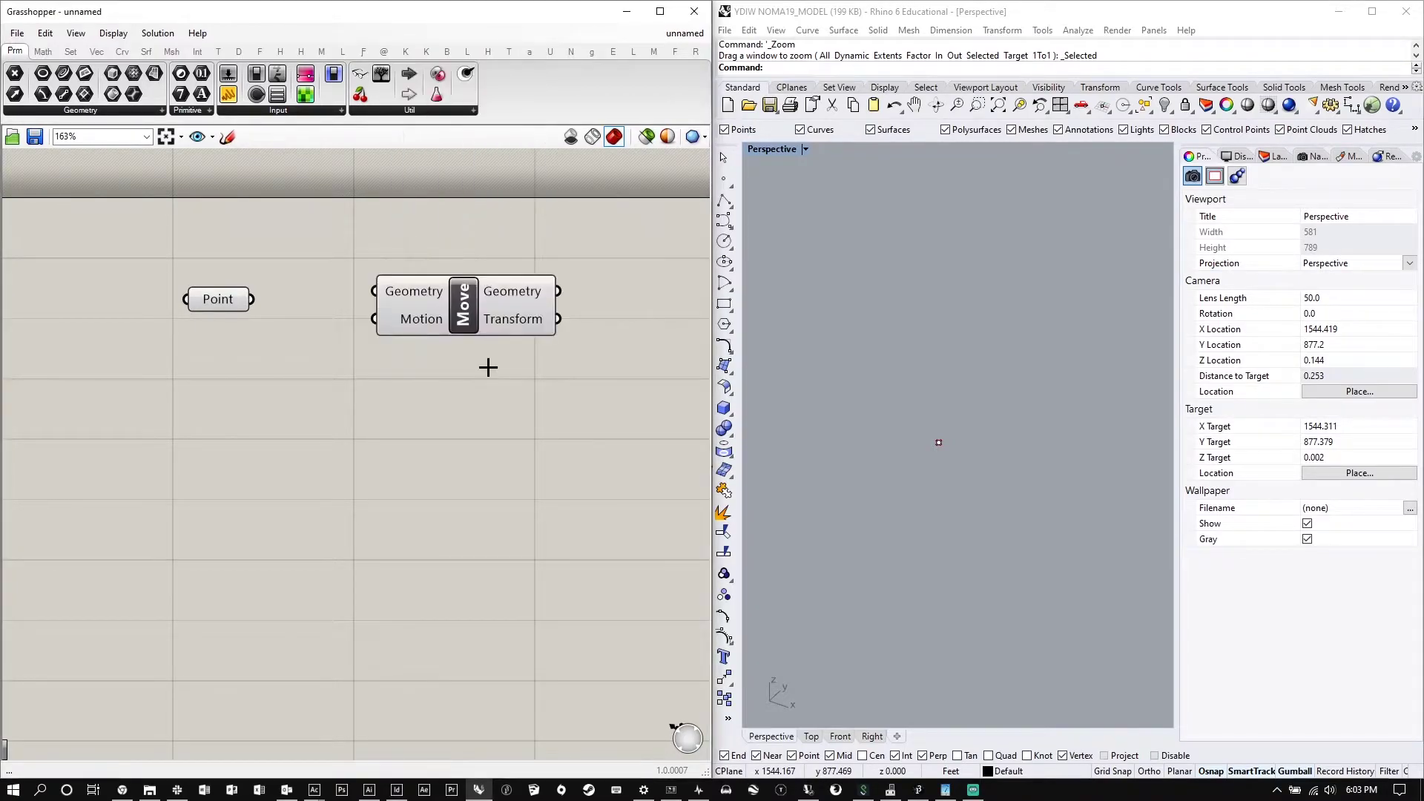
{"action": "left_click_drag", "start_coordinate": [467, 315], "coordinate": [496, 324]}
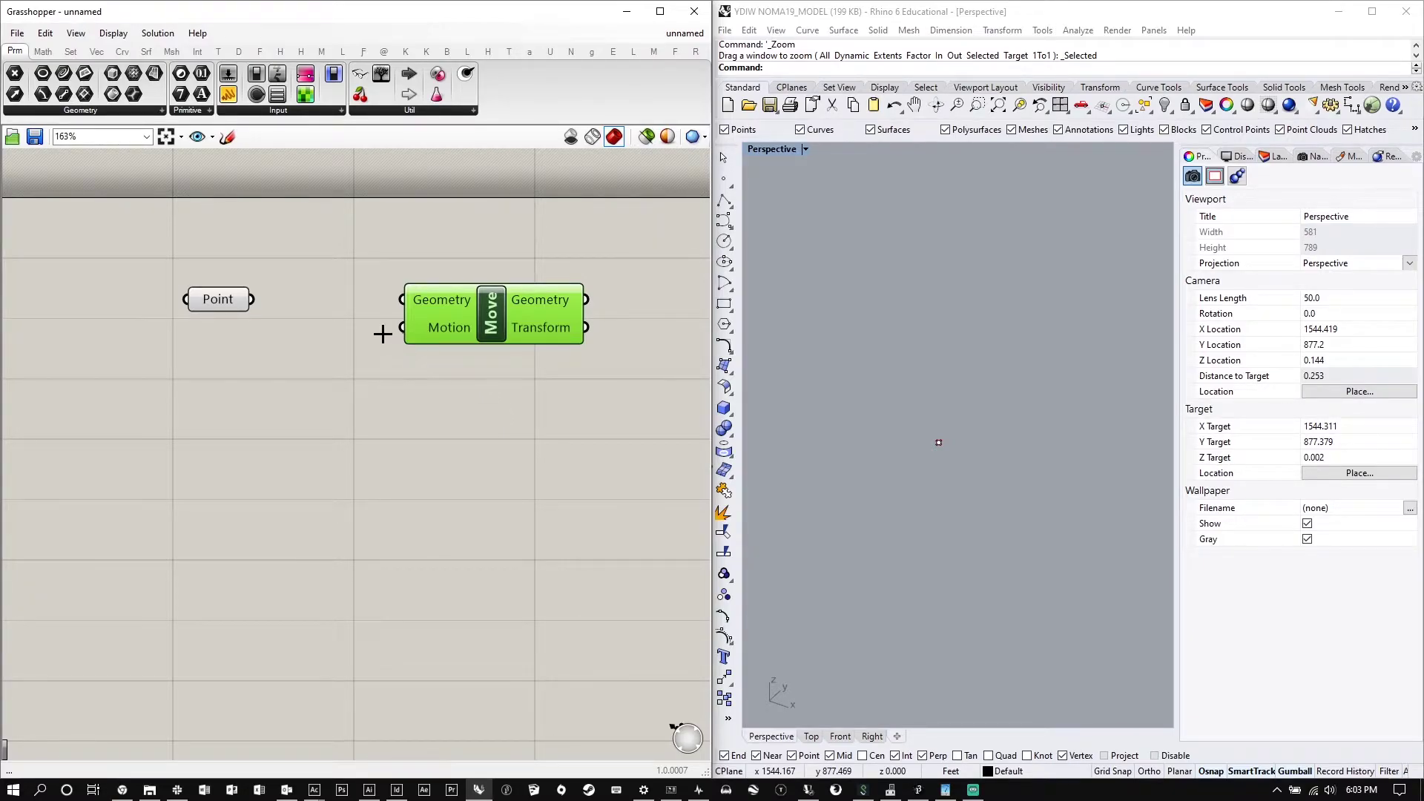
{"action": "left_click_drag", "start_coordinate": [253, 300], "coordinate": [418, 302]}
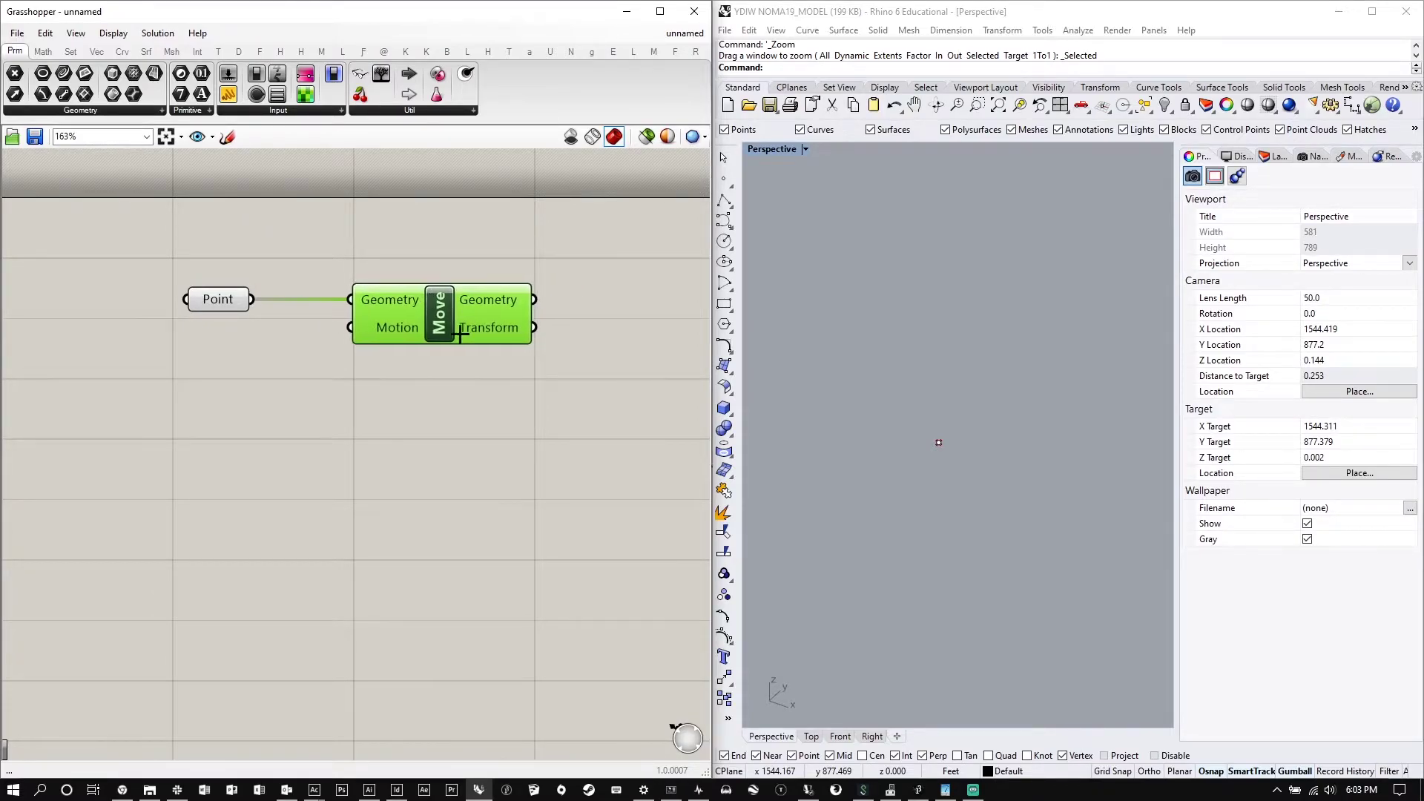
Add a Unit Z component below Point and wire its Unit vector output into the Move component's Motion input
{"action": "left_click", "coordinate": [289, 417]}
{"action": "double_click", "coordinate": [289, 417]}
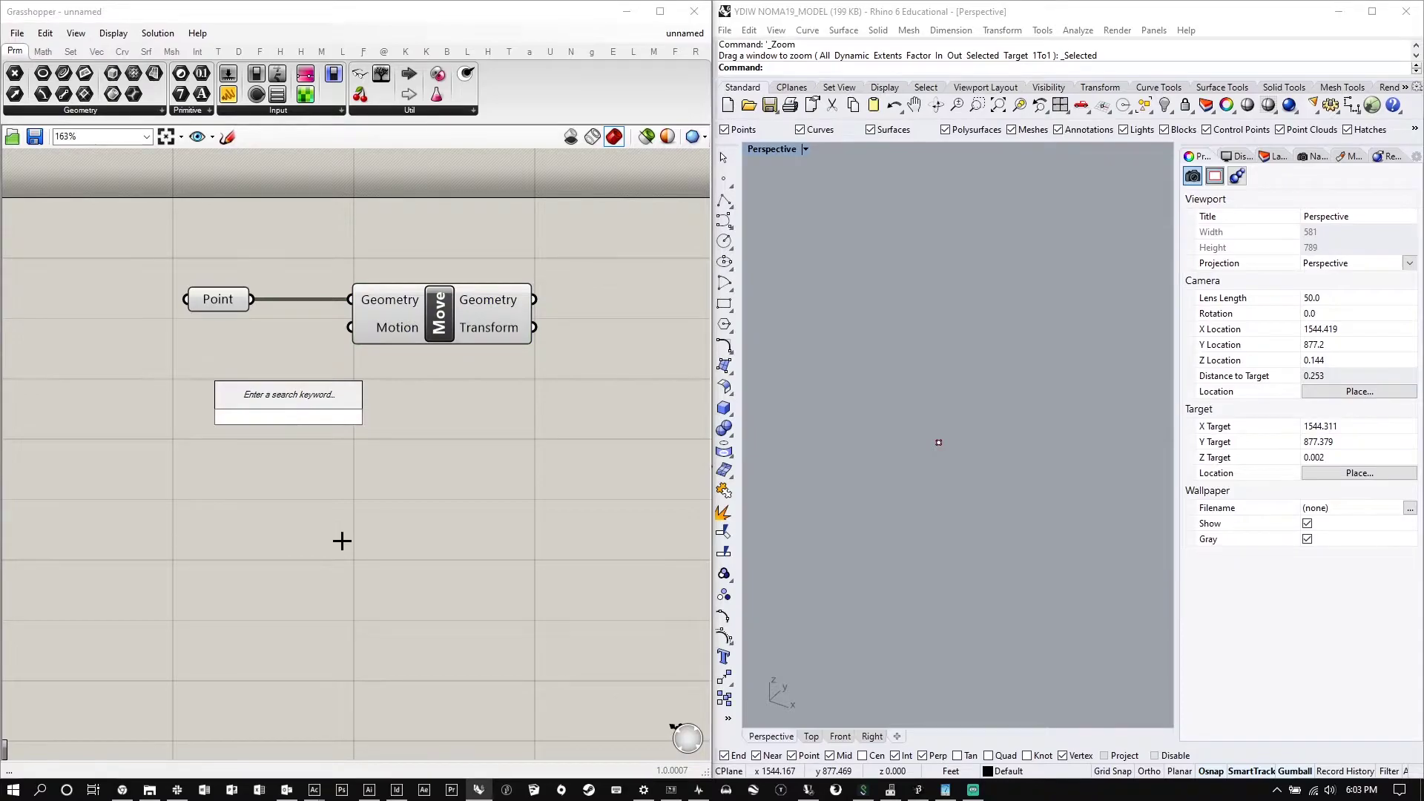
{"action": "type", "text": "unit"}
{"action": "key", "text": "Up"}
{"action": "key", "text": "Up"}
{"action": "key", "text": "Return"}
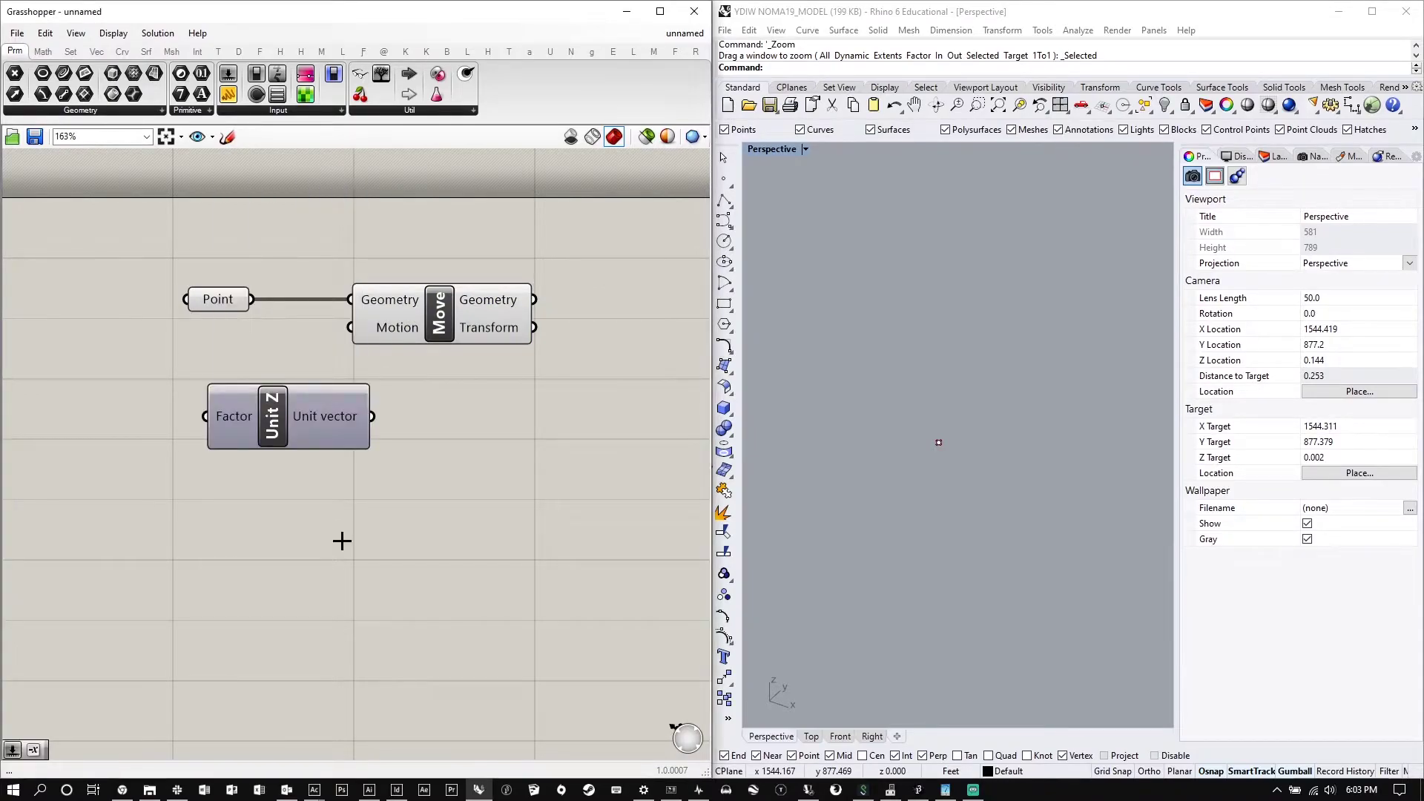
{"action": "scroll", "coordinate": [1053, 517], "scroll_direction": "down", "scroll_amount": 3}
{"action": "left_click_drag", "start_coordinate": [371, 416], "coordinate": [350, 327]}
{"action": "scroll", "coordinate": [527, 398], "scroll_direction": "down", "scroll_amount": 2}
{"action": "scroll", "coordinate": [349, 414], "scroll_direction": "up", "scroll_amount": 1}
{"action": "left_click_drag", "start_coordinate": [349, 414], "coordinate": [304, 370]}
Add a default Number Slider below Unit Z and raise its value to 1.000
{"action": "double_click", "coordinate": [175, 452]}
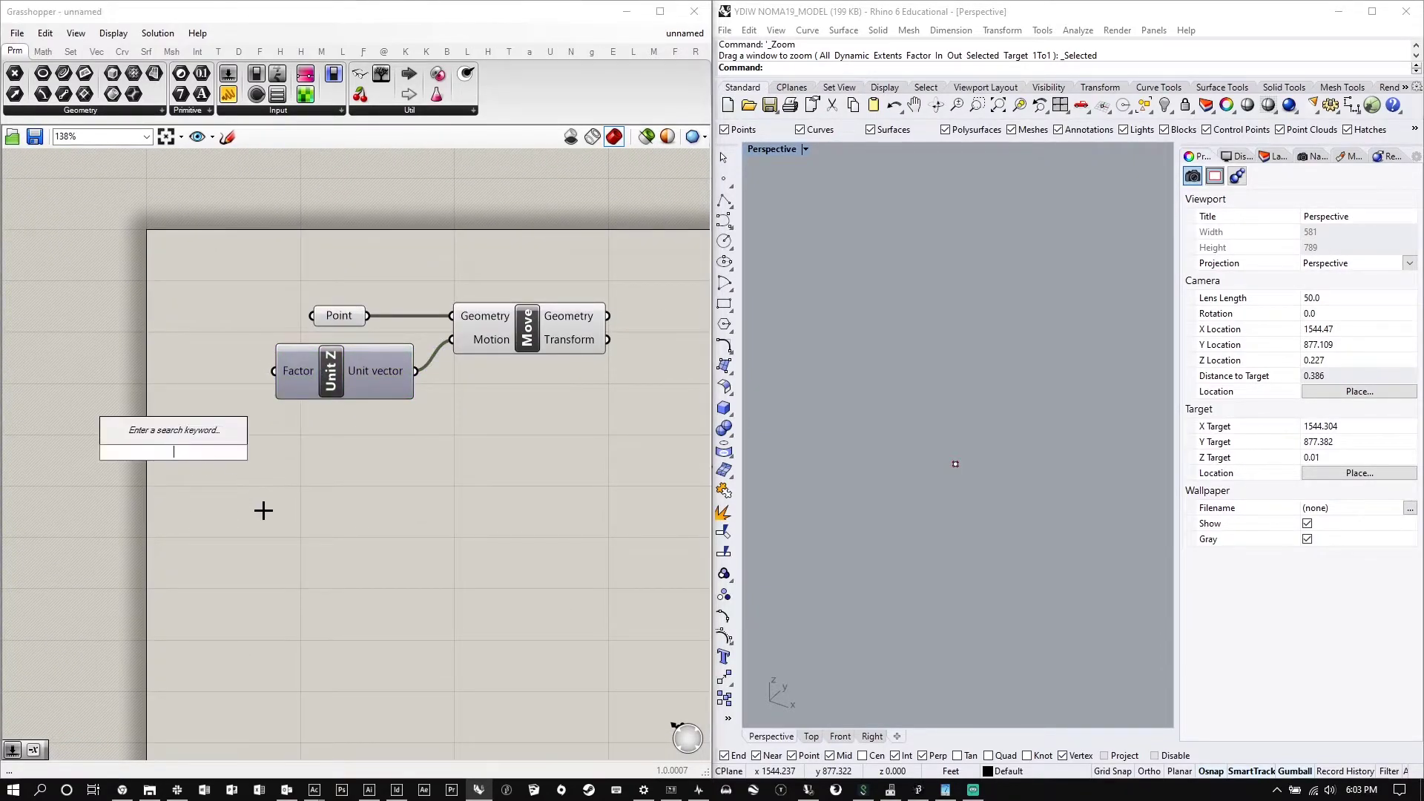
{"action": "type", "text": "number"}
{"action": "key", "text": "Up"}
{"action": "key", "text": "Up"}
{"action": "key", "text": "Return"}
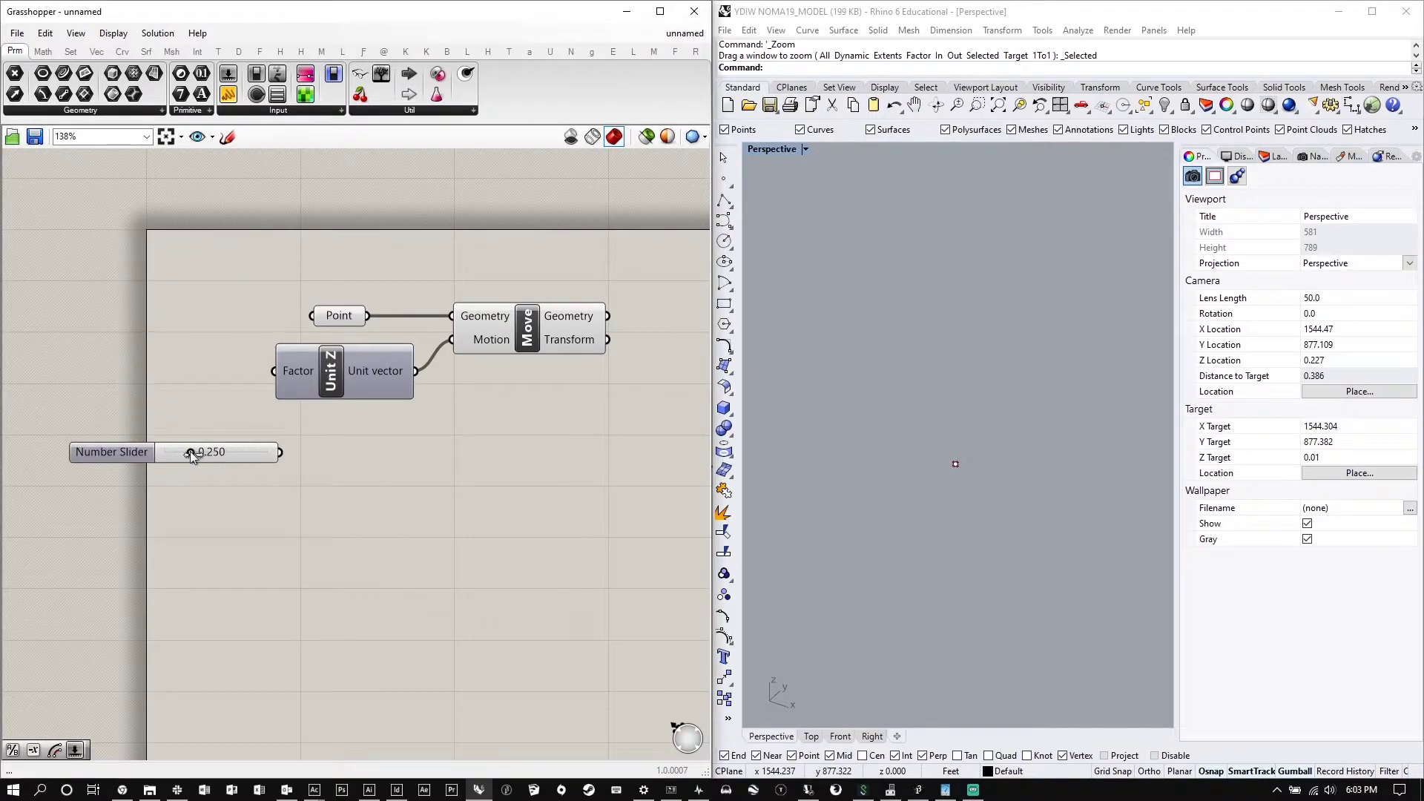
{"action": "left_click_drag", "start_coordinate": [190, 451], "coordinate": [389, 473]}
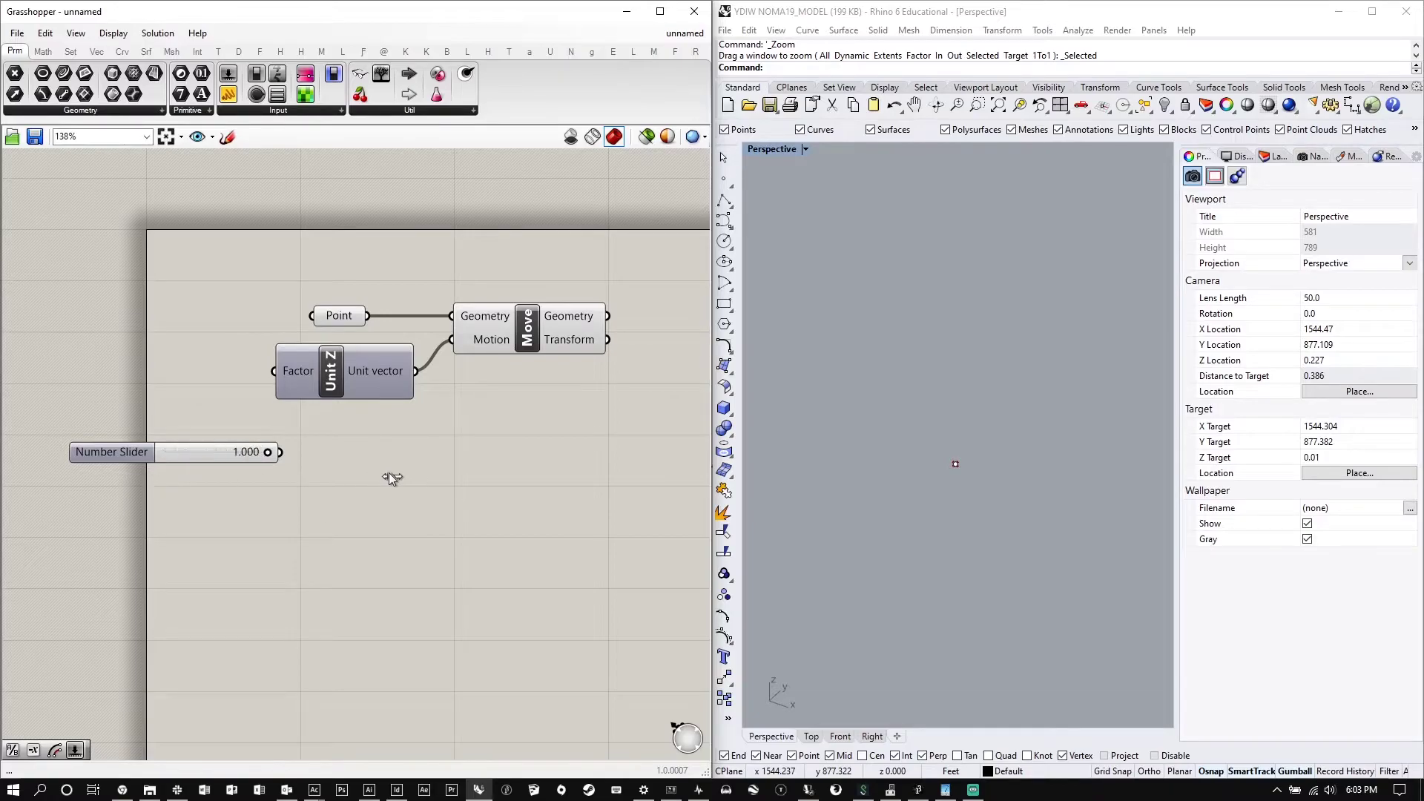
Add a second Number Slider with the integer value 10 below the first one
{"action": "double_click", "coordinate": [353, 509]}
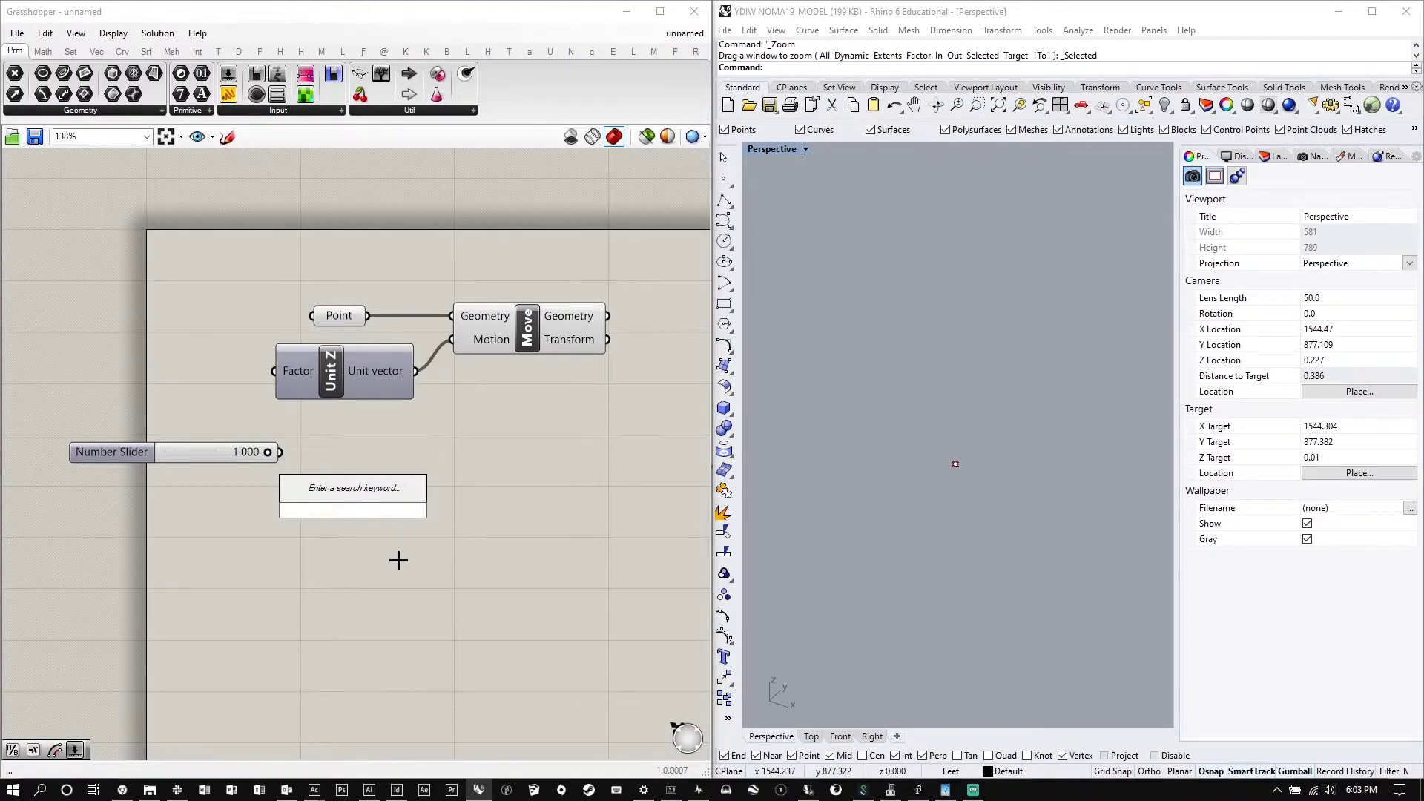
{"action": "type", "text": "10"}
{"action": "key", "text": "Return"}
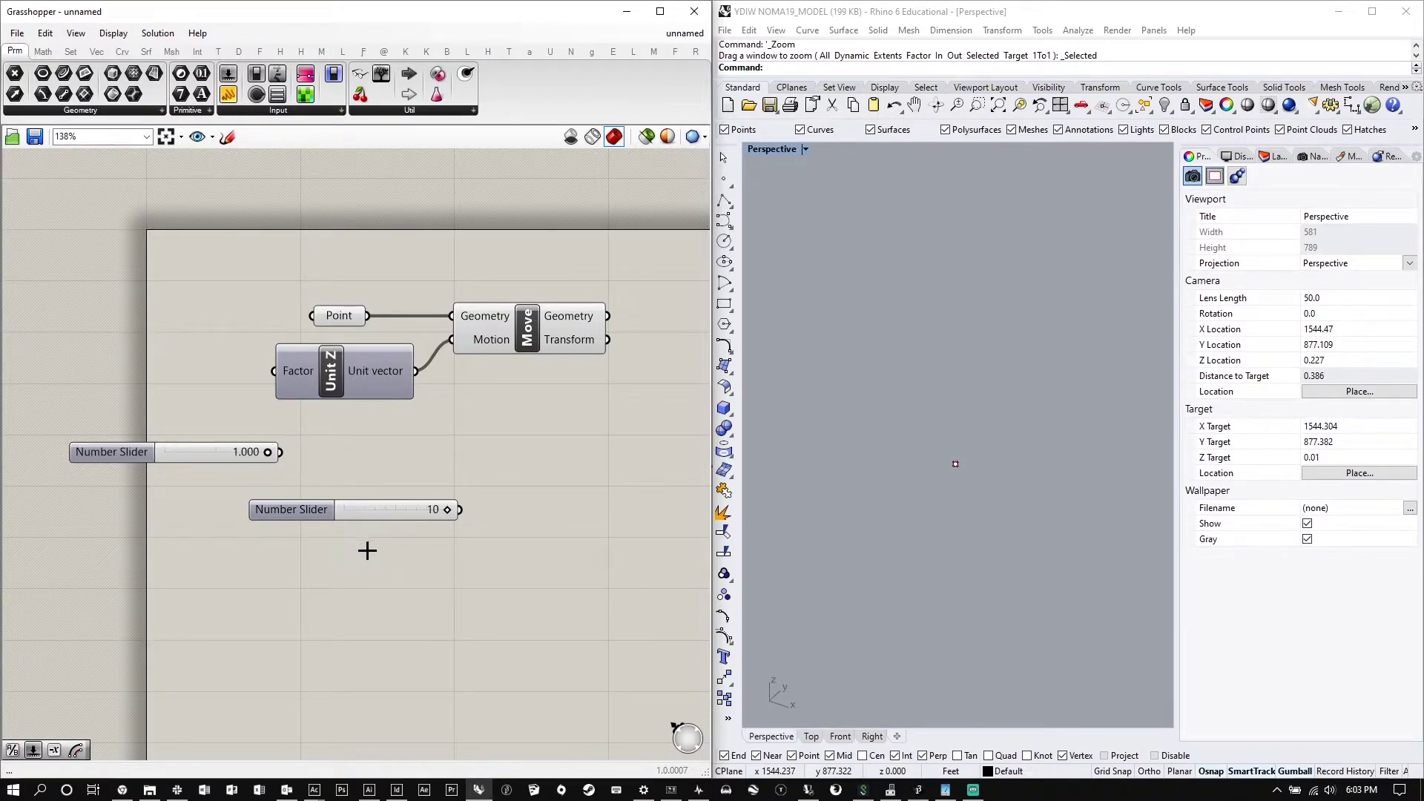
Add a third Number Slider with the value 40 and raise it to 100
{"action": "double_click", "coordinate": [411, 557]}
{"action": "type", "text": "40"}
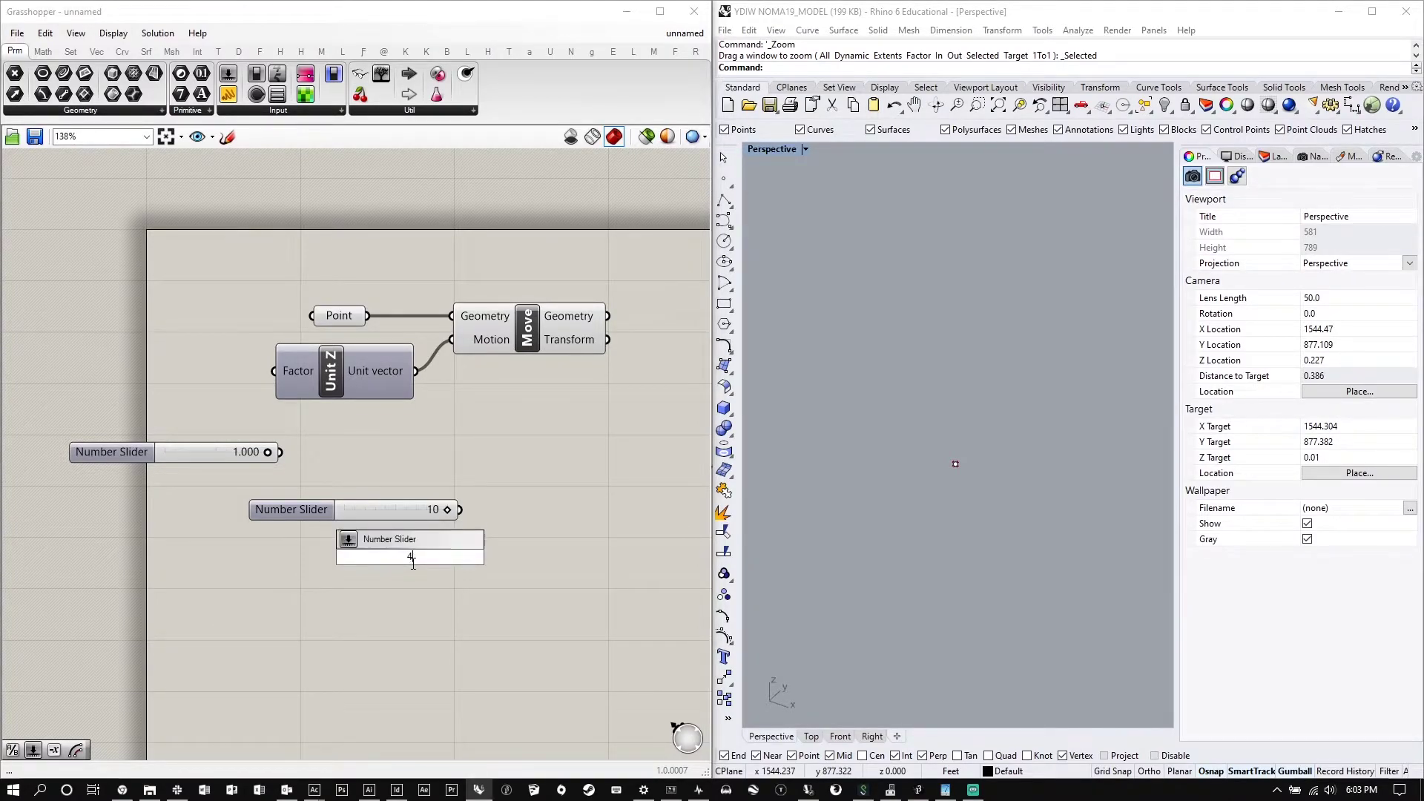
{"action": "key", "text": "Return"}
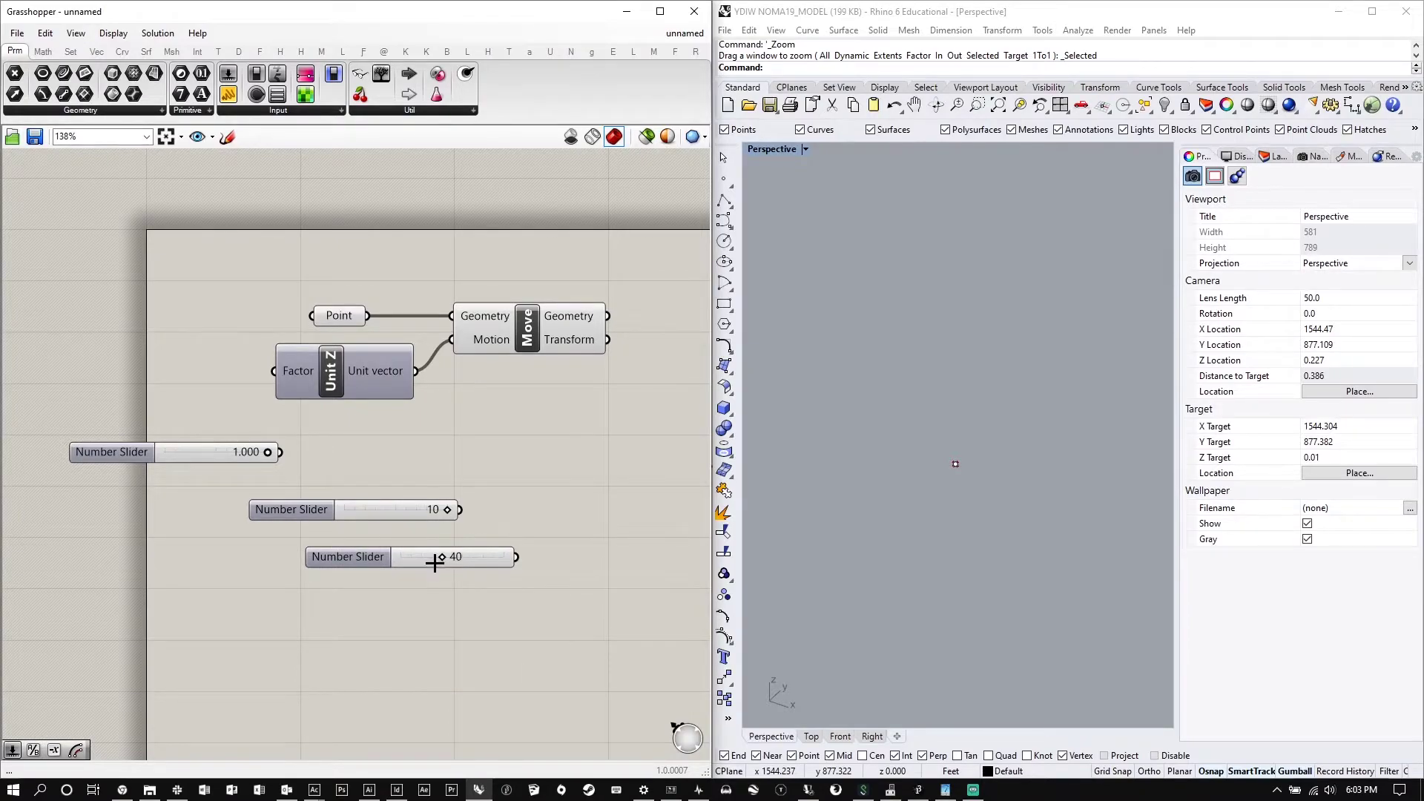
{"action": "left_click_drag", "start_coordinate": [442, 556], "coordinate": [487, 560]}
Try the R and N rounding options in the third slider's settings and discard the changes
{"action": "double_click", "coordinate": [361, 556]}
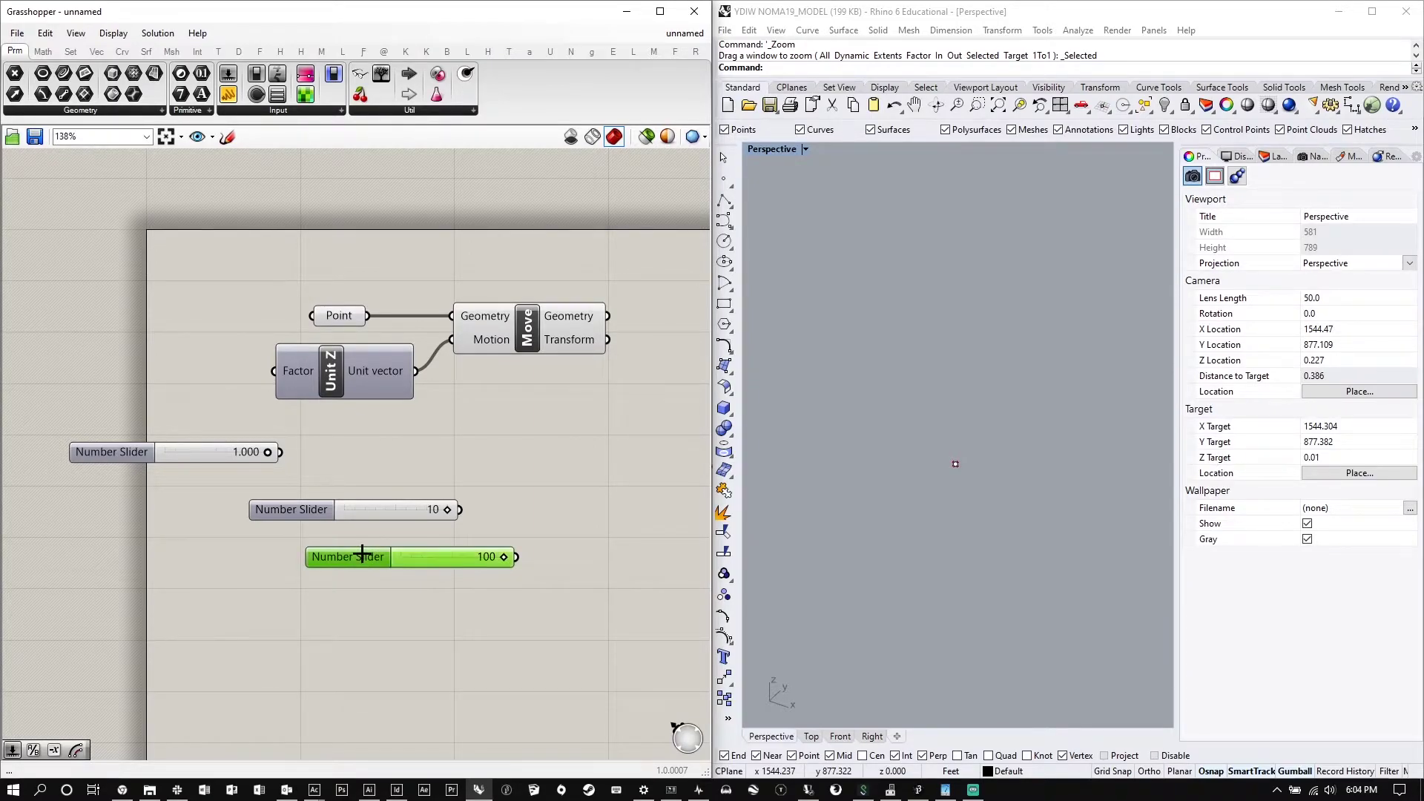
{"action": "left_click_drag", "start_coordinate": [364, 405], "coordinate": [546, 238]}
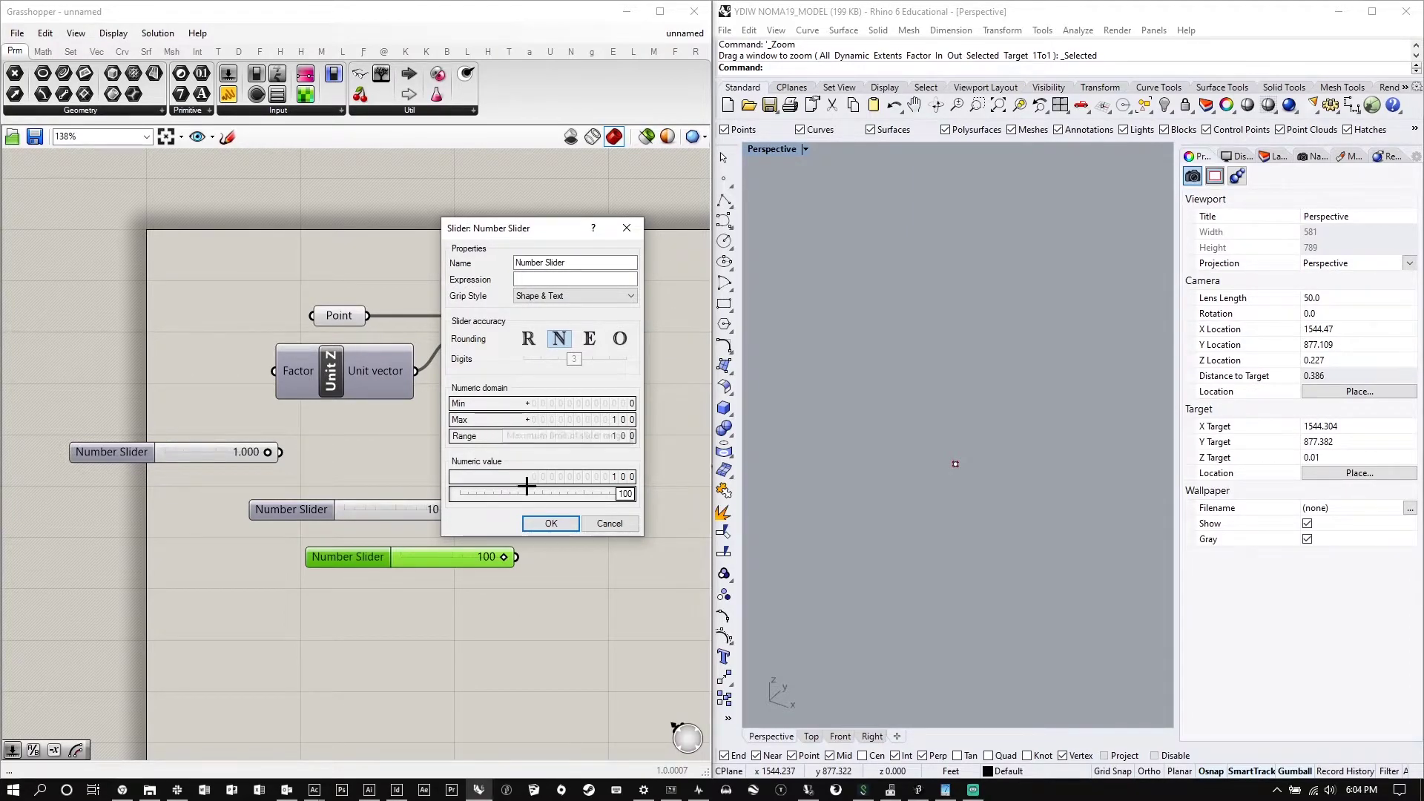
{"action": "left_click", "coordinate": [532, 338]}
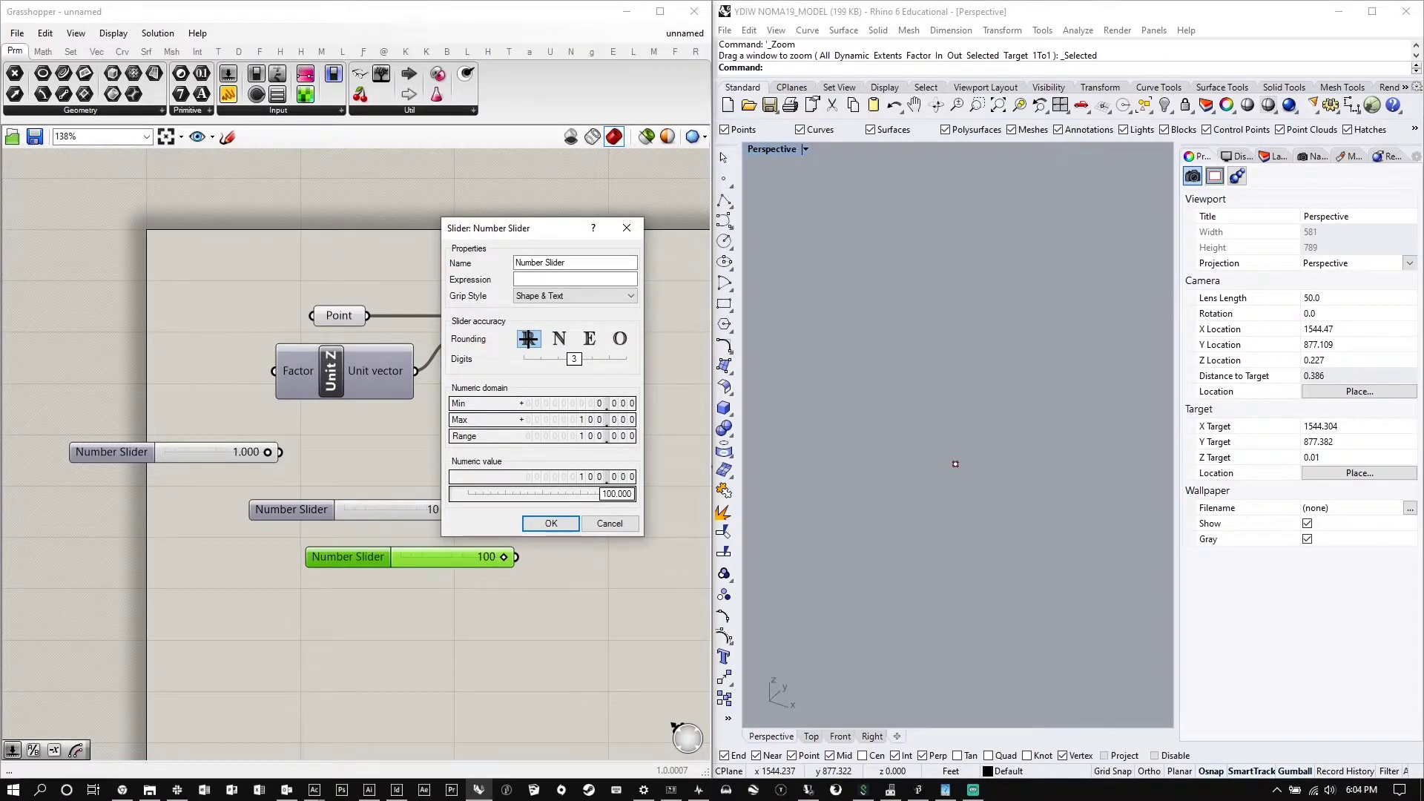
{"action": "left_click", "coordinate": [559, 339]}
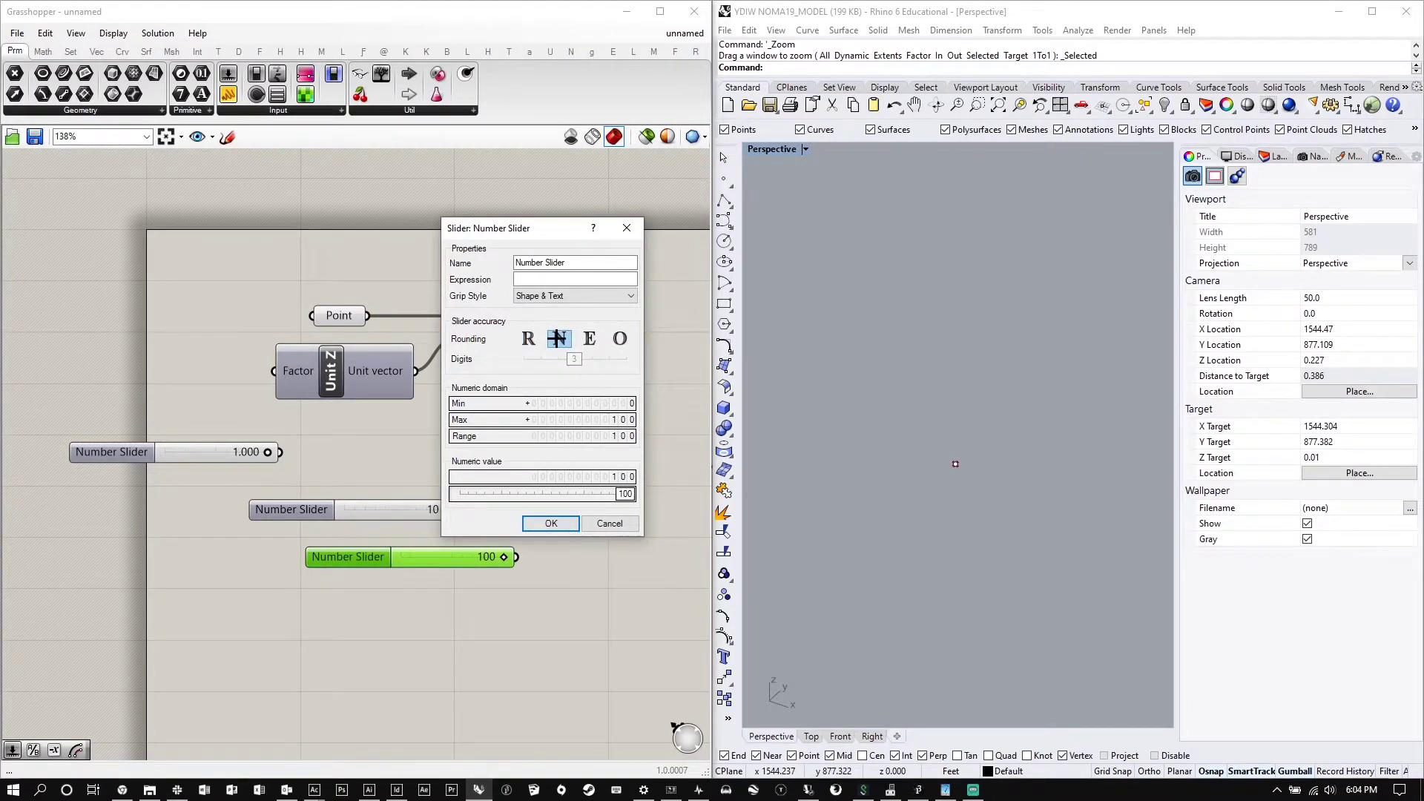
{"action": "left_click", "coordinate": [599, 523]}
Wire the slider set to 10 into Unit Z's Factor input and delete the other two sliders
{"action": "left_click_drag", "start_coordinate": [416, 509], "coordinate": [292, 375]}
{"action": "left_click_drag", "start_coordinate": [417, 602], "coordinate": [261, 449]}
{"action": "key", "text": "Delete"}
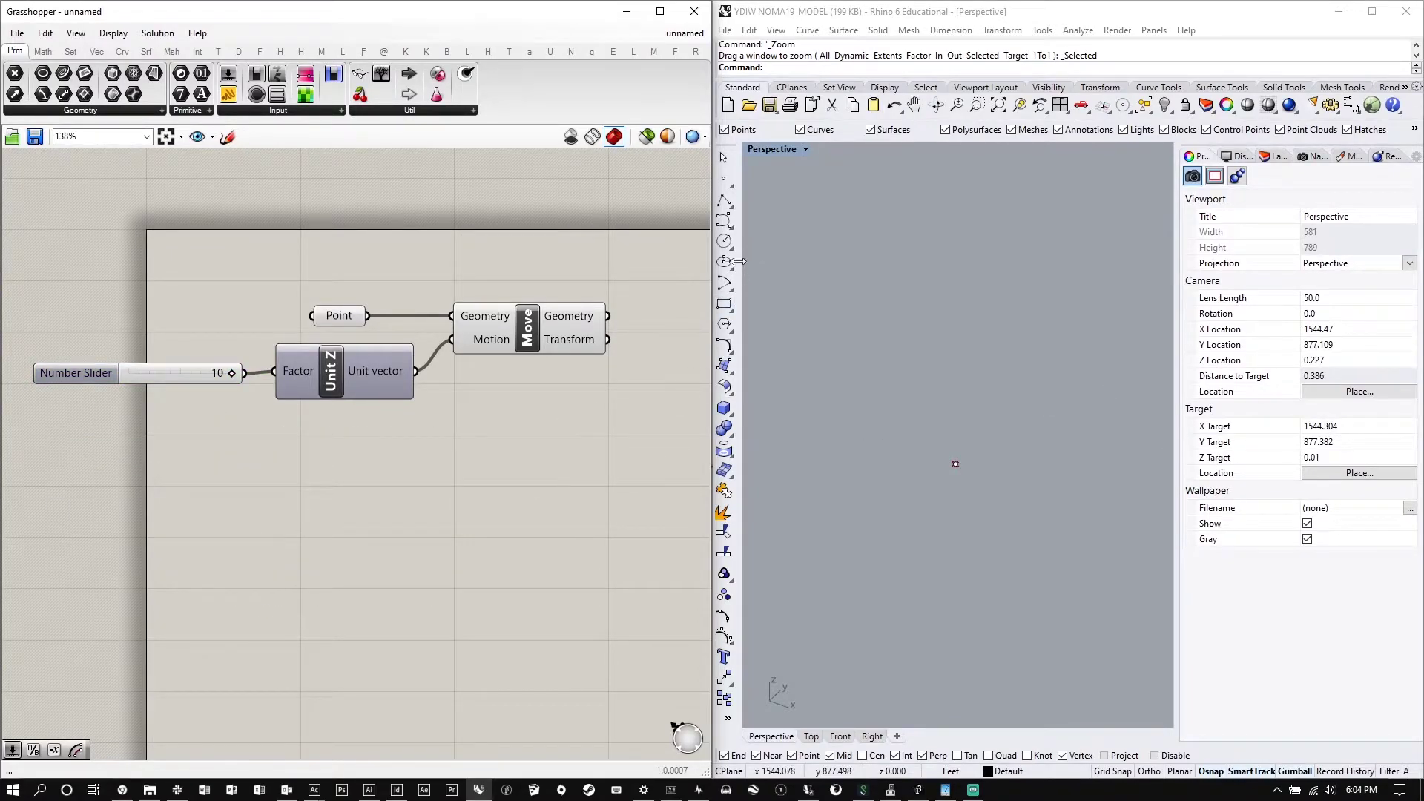
Select the Move component and locate its moved point relative to the original point in the Rhino Perspective viewport
{"action": "left_click", "coordinate": [537, 306]}
{"action": "scroll", "coordinate": [973, 487], "scroll_direction": "down", "scroll_amount": 2}
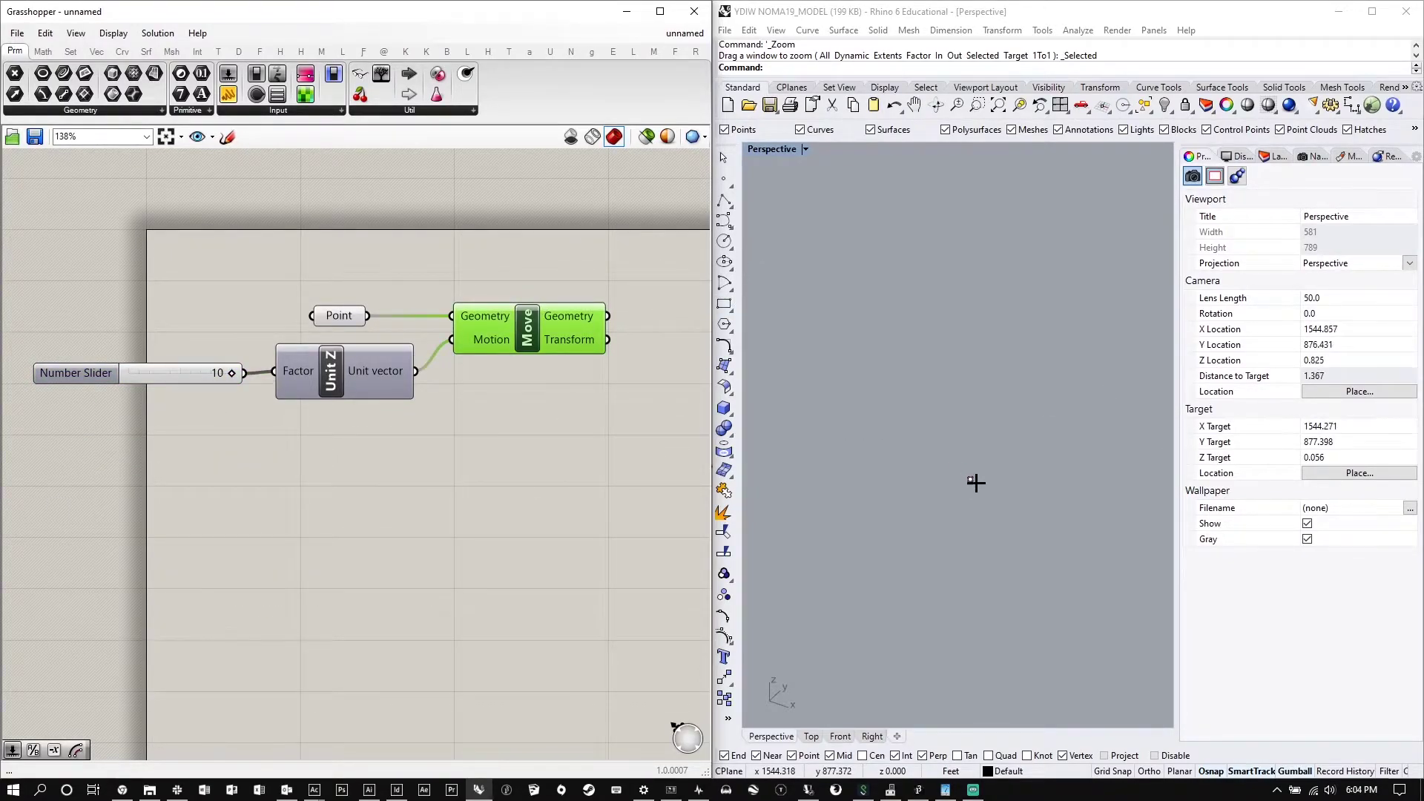
{"action": "scroll", "coordinate": [953, 519], "scroll_direction": "up", "scroll_amount": 3}
{"action": "left_click", "coordinate": [928, 498]}
{"action": "left_click_drag", "start_coordinate": [928, 498], "coordinate": [1016, 576]}
{"action": "left_click_drag", "start_coordinate": [949, 558], "coordinate": [922, 547]}
{"action": "left_click", "coordinate": [1061, 501]}
Check the Rhino document's model units and close the settings without changing them
{"action": "type", "text": "Units"}
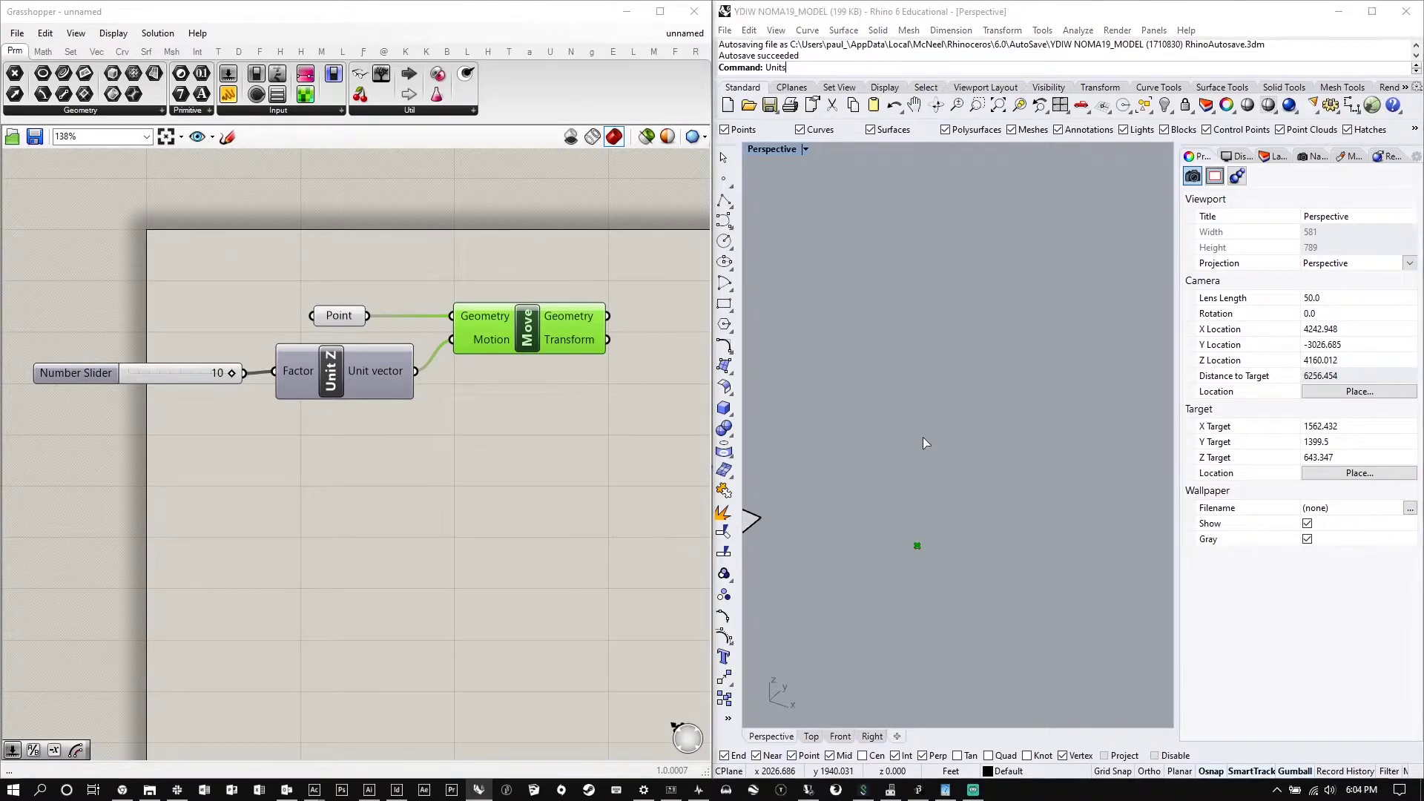
{"action": "key", "text": "Return"}
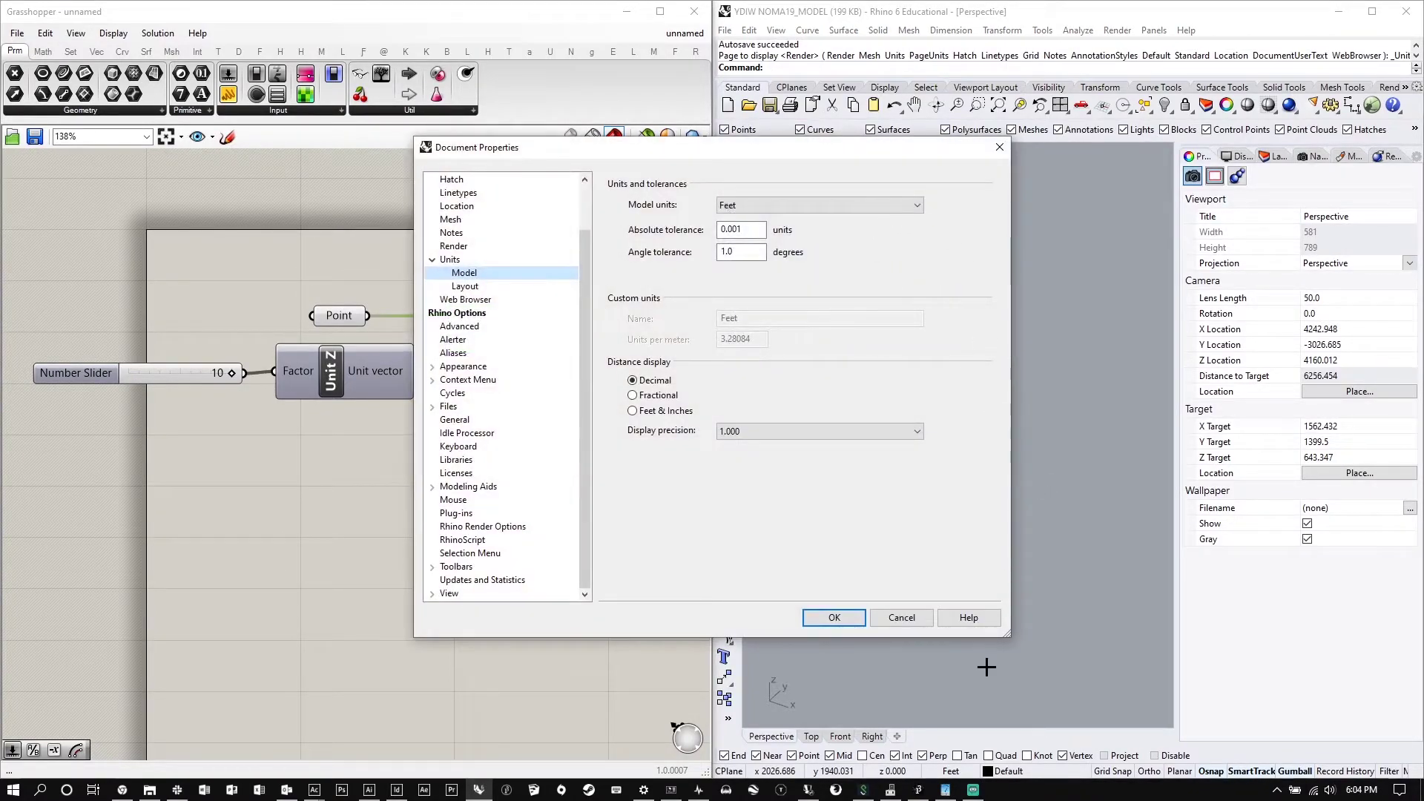
{"action": "left_click", "coordinate": [911, 614]}
Zoom to the referenced Rhino point and view it together with the moved point above it
{"action": "left_click_drag", "start_coordinate": [963, 588], "coordinate": [963, 584]}
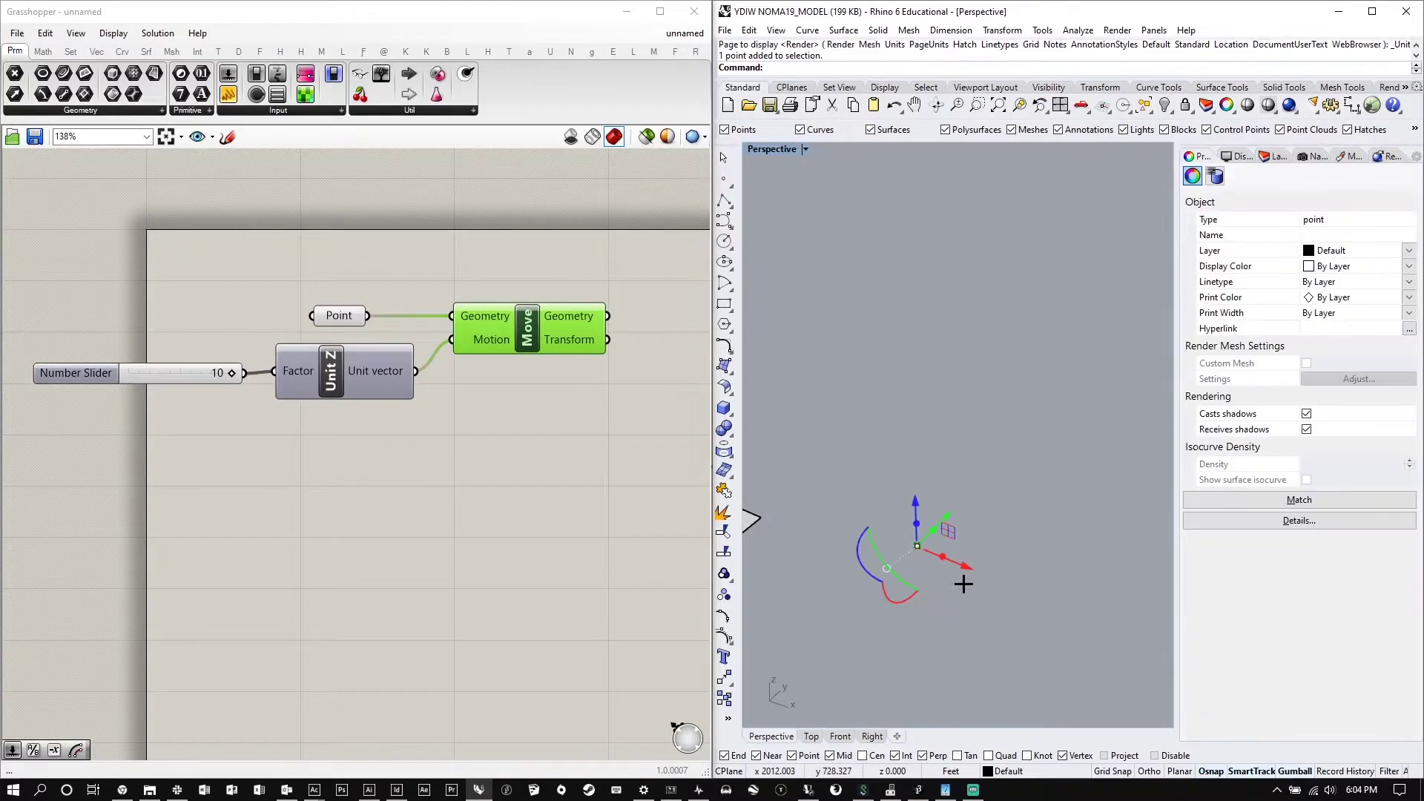
{"action": "type", "text": "ZS"}
{"action": "key", "text": "Return"}
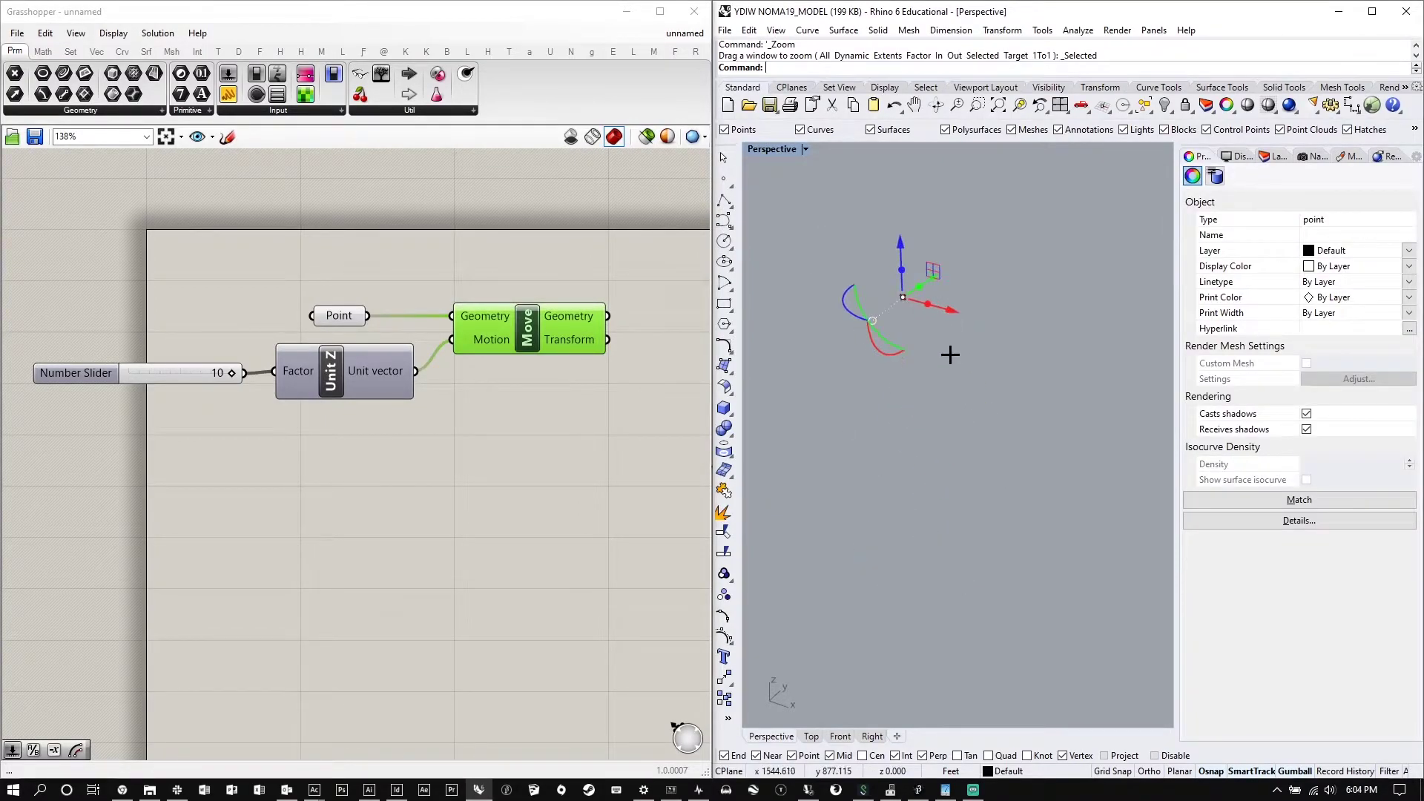
{"action": "scroll", "coordinate": [964, 527], "scroll_direction": "down", "scroll_amount": 10}
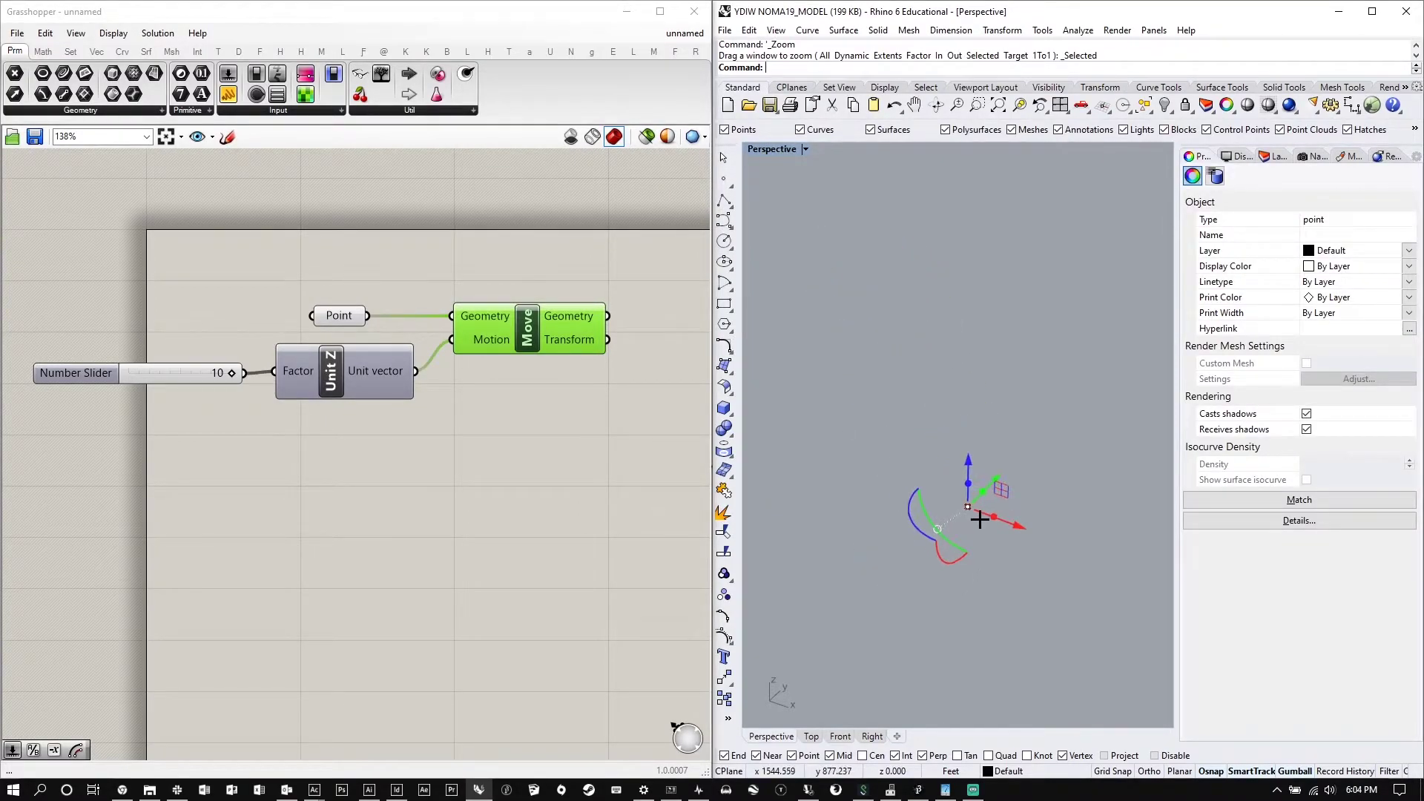
{"action": "left_click", "coordinate": [1037, 435]}
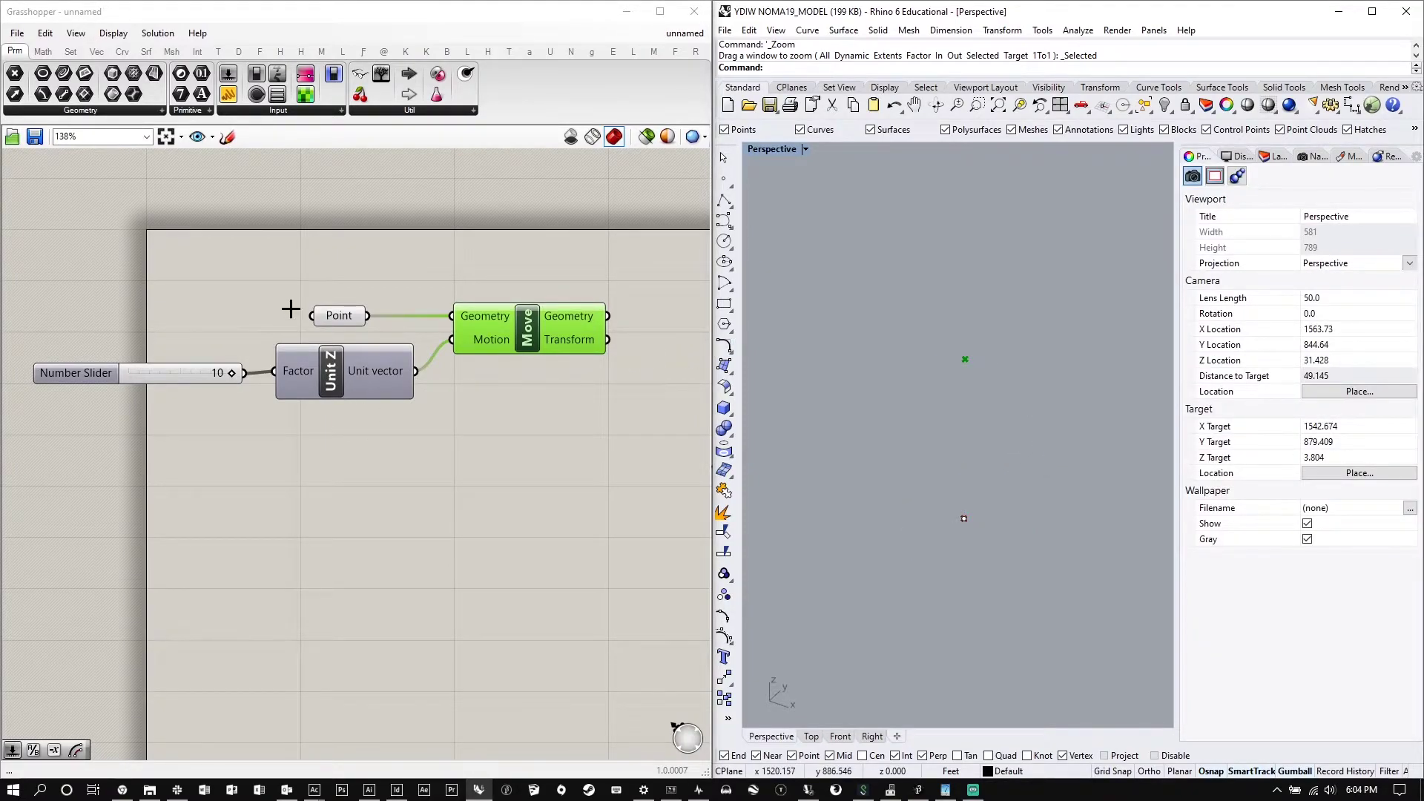
Add a Point parameter after the Move component and wire Move's Geometry output into it
{"action": "scroll", "coordinate": [304, 319], "scroll_direction": "down", "scroll_amount": 2}
{"action": "scroll", "coordinate": [483, 331], "scroll_direction": "up", "scroll_amount": 4}
{"action": "scroll", "coordinate": [505, 324], "scroll_direction": "up", "scroll_amount": 1}
{"action": "left_click", "coordinate": [570, 319]}
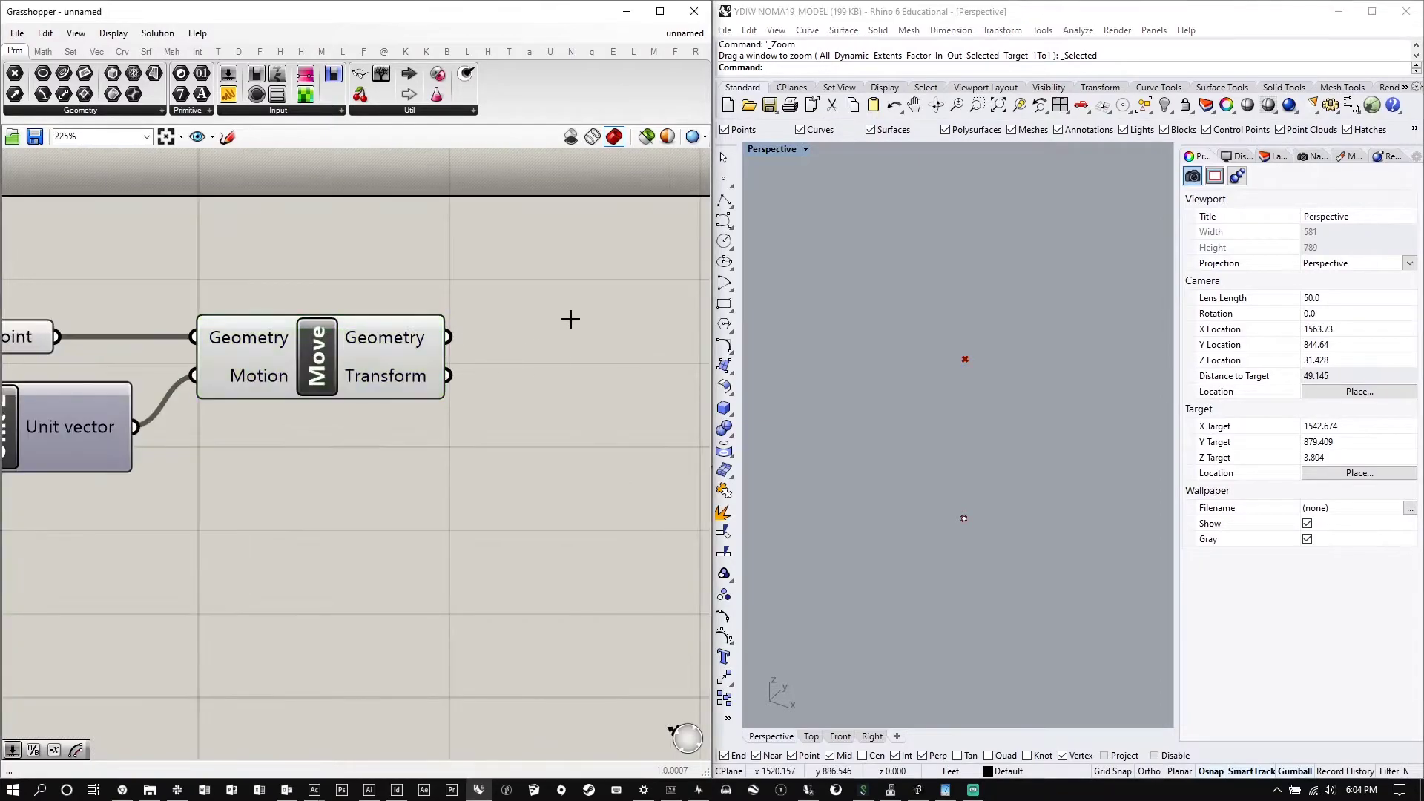
{"action": "double_click", "coordinate": [570, 318]}
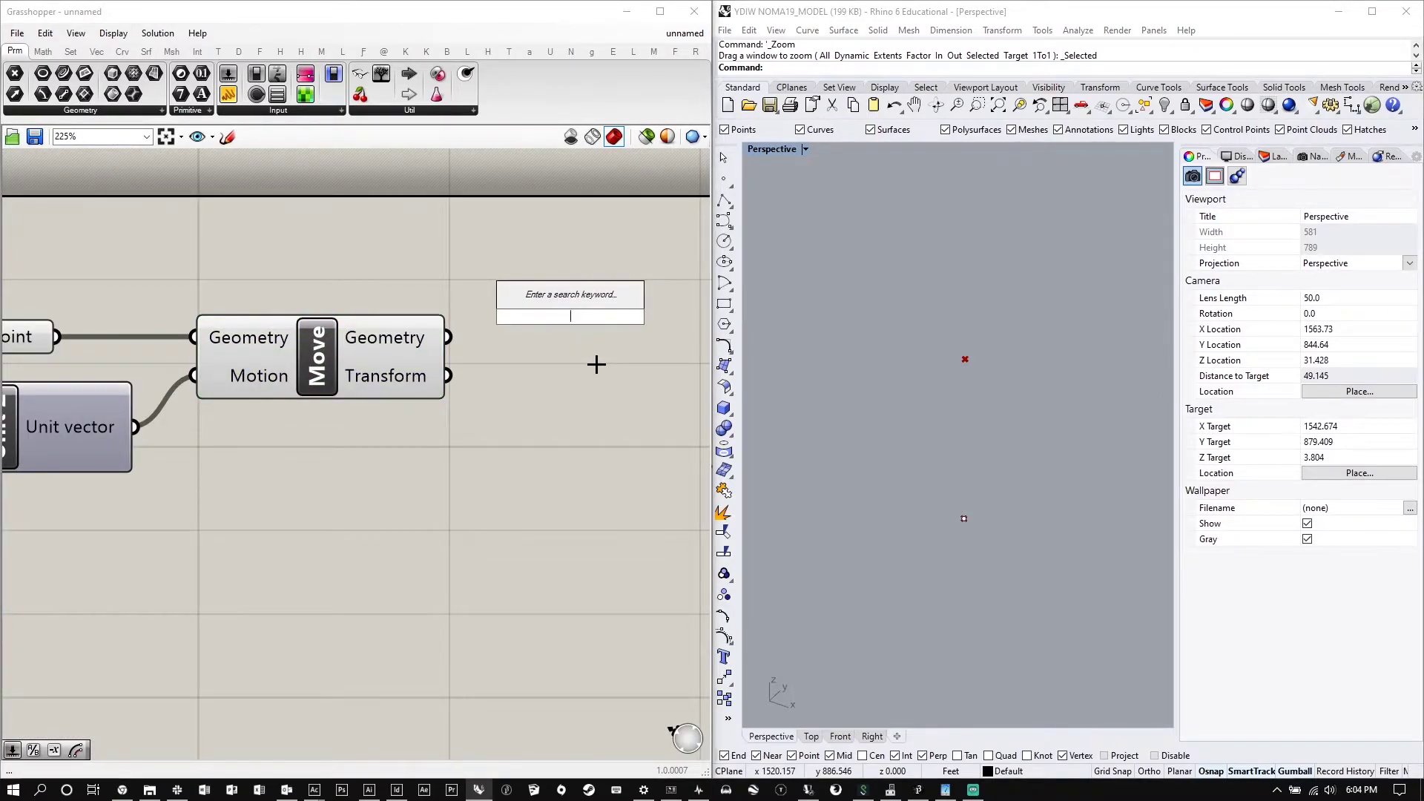
{"action": "type", "text": "ppt"}
{"action": "key", "text": "Return"}
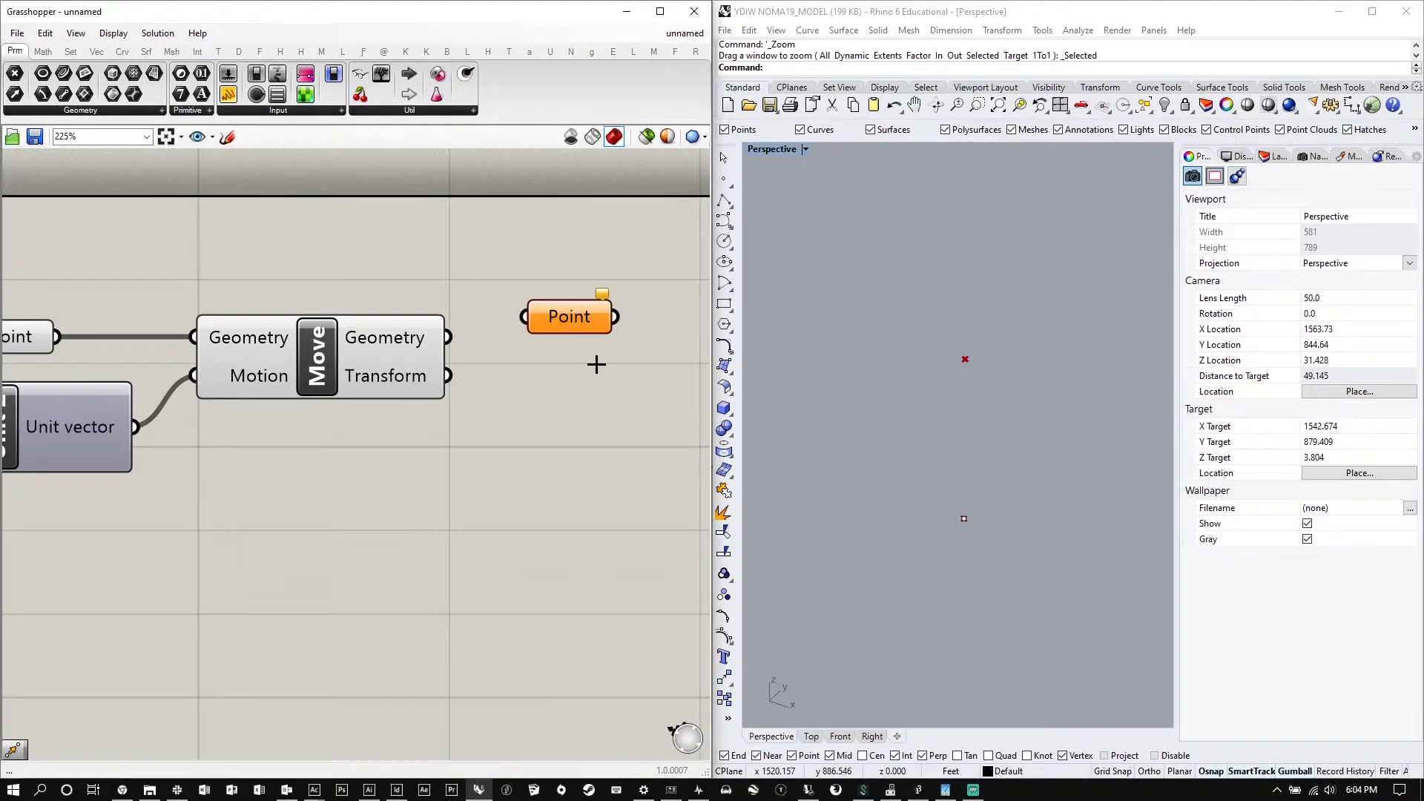
{"action": "left_click_drag", "start_coordinate": [448, 338], "coordinate": [544, 319]}
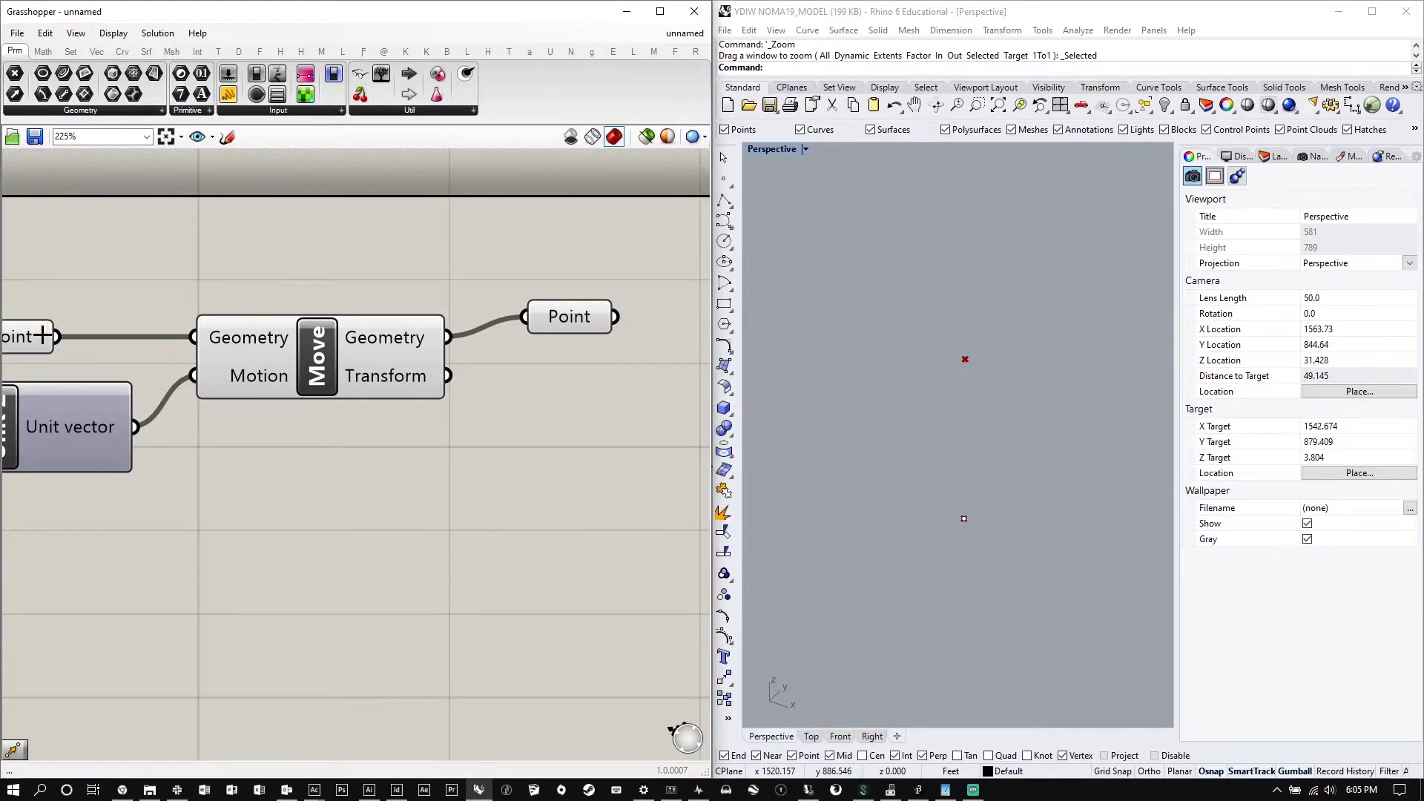
Raise the source Point parameter above Move and add a Line parameter above the definition
{"action": "scroll", "coordinate": [60, 319], "scroll_direction": "down", "scroll_amount": 2}
{"action": "left_click_drag", "start_coordinate": [144, 328], "coordinate": [158, 286]}
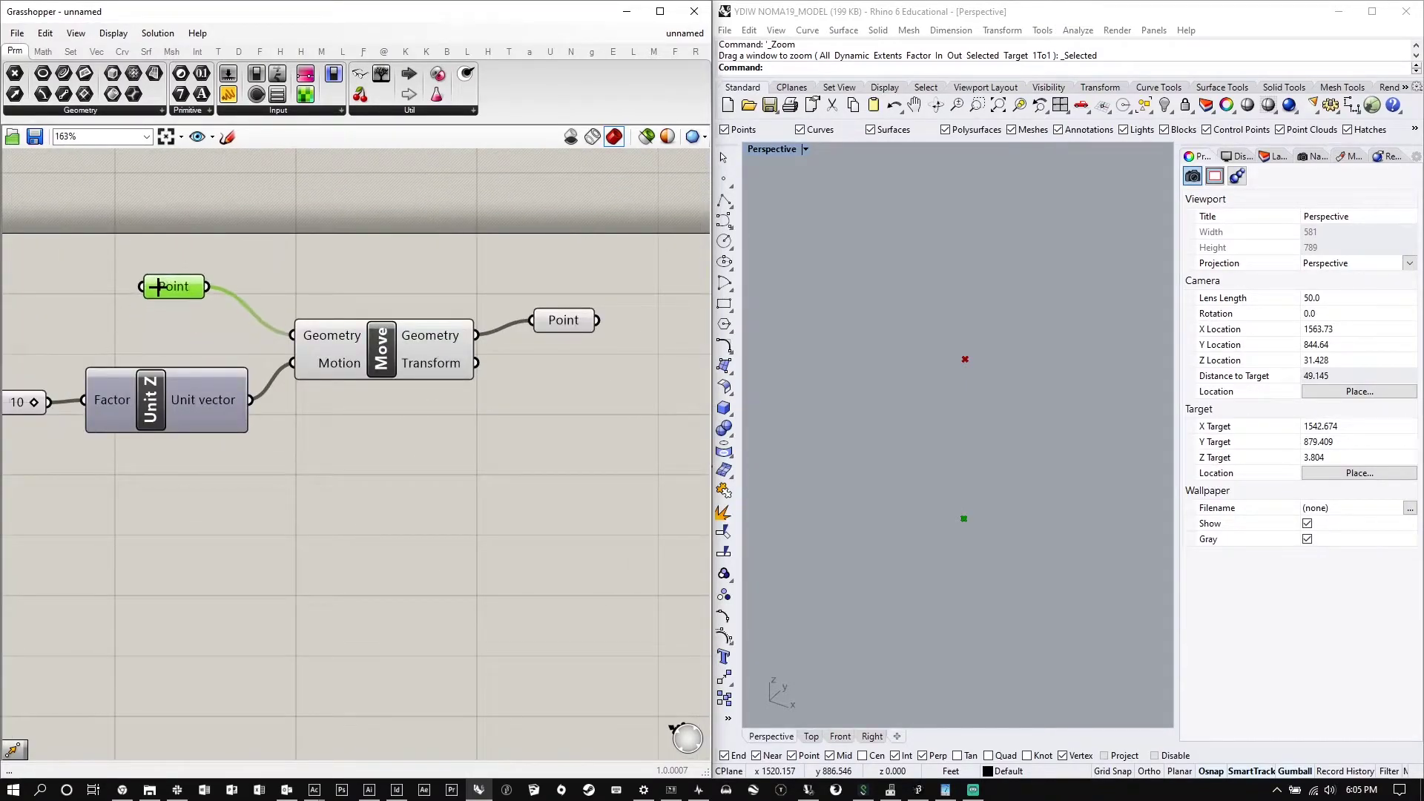
{"action": "scroll", "coordinate": [158, 287], "scroll_direction": "down", "scroll_amount": 1}
{"action": "double_click", "coordinate": [487, 302]}
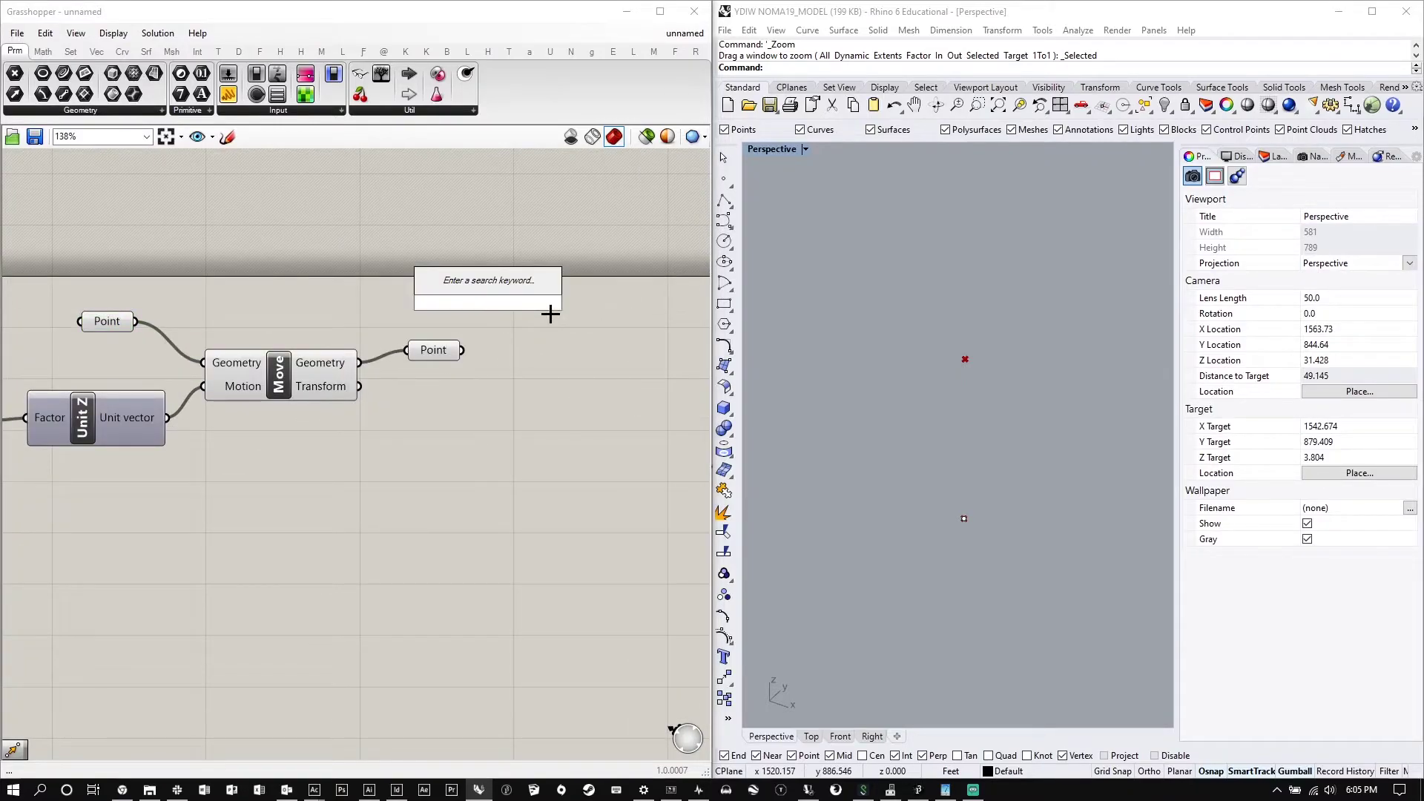
{"action": "type", "text": "line"}
{"action": "key", "text": "Return"}
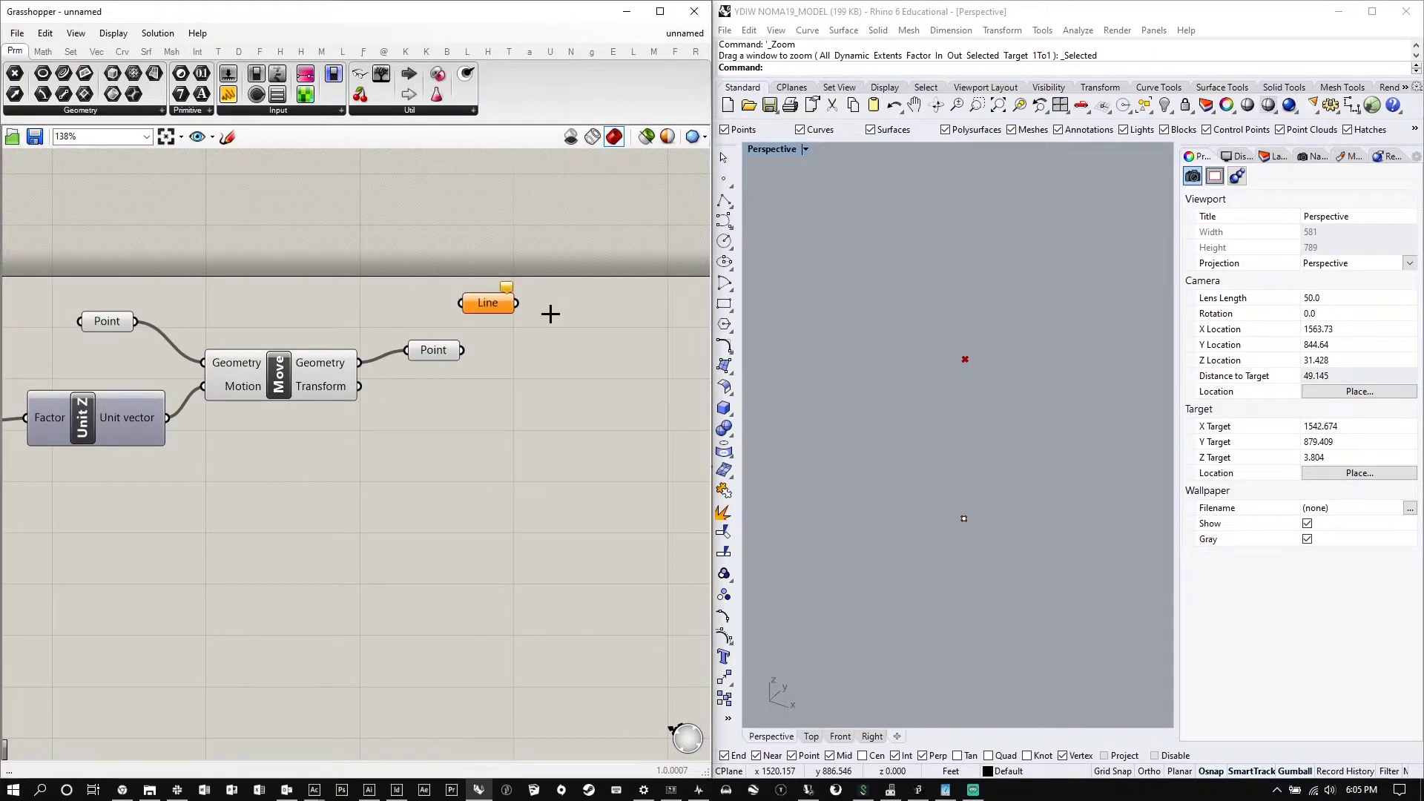
{"action": "left_click_drag", "start_coordinate": [503, 295], "coordinate": [545, 183]}
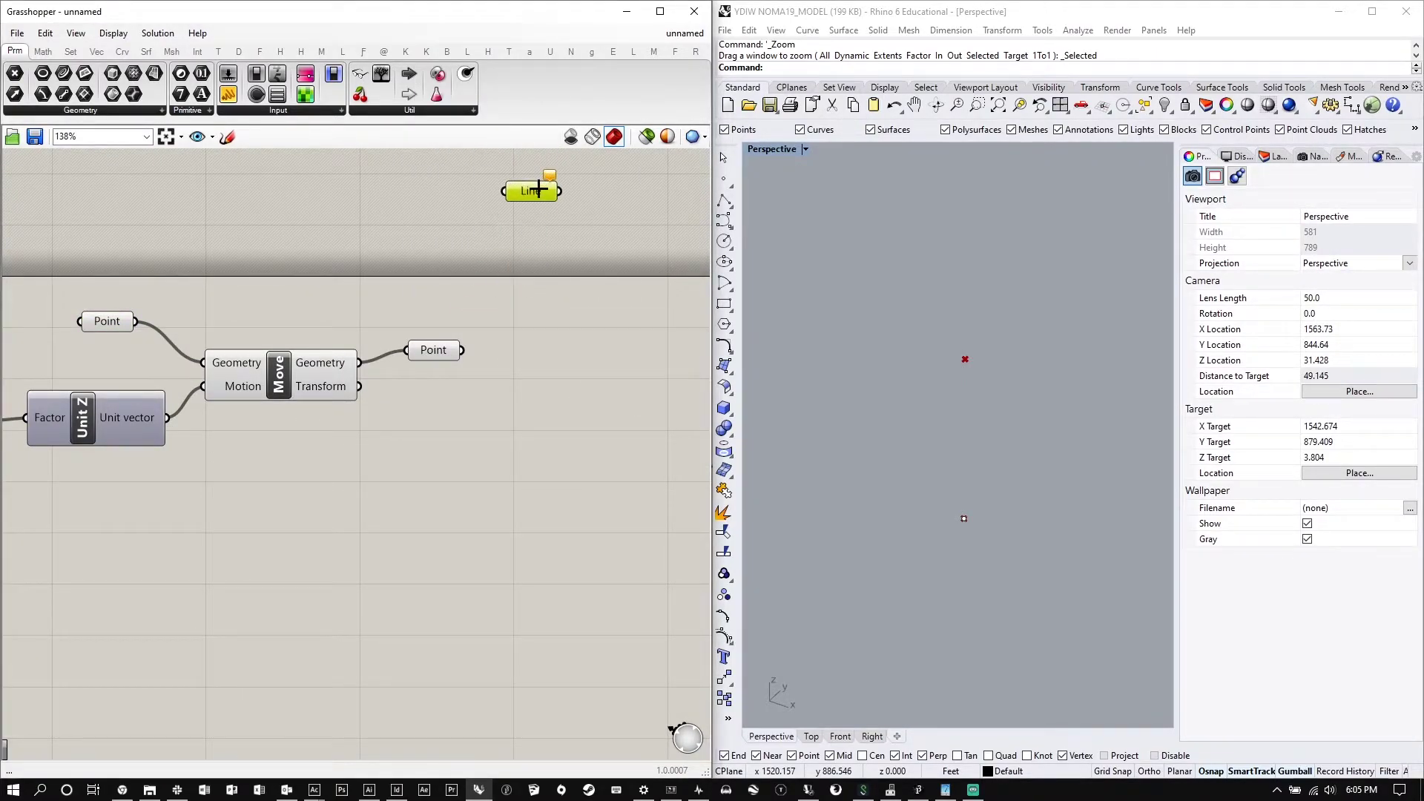
Add the Line component with Start Point and End Point inputs beyond the moved Point parameter
{"action": "double_click", "coordinate": [594, 302]}
{"action": "type", "text": "line"}
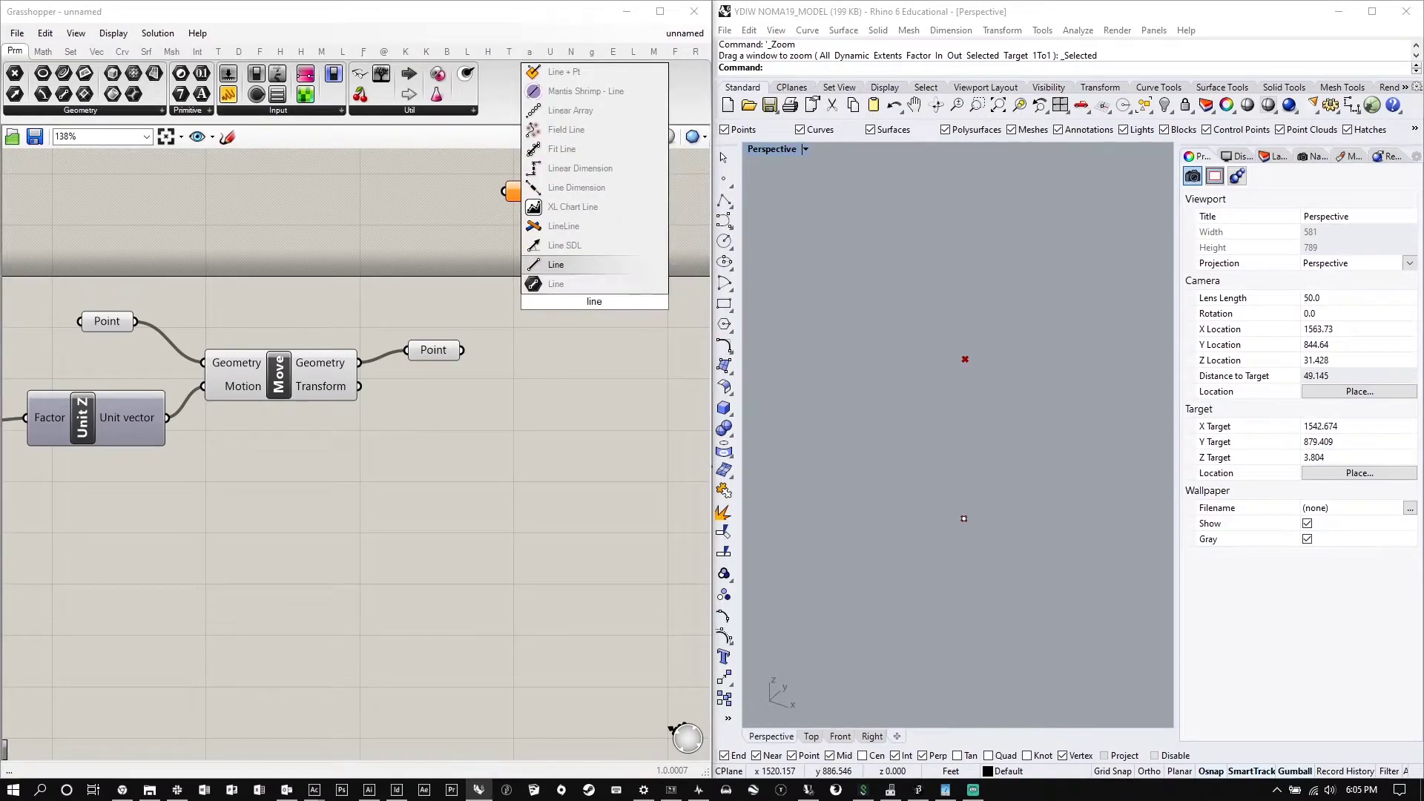
{"action": "key", "text": "Return"}
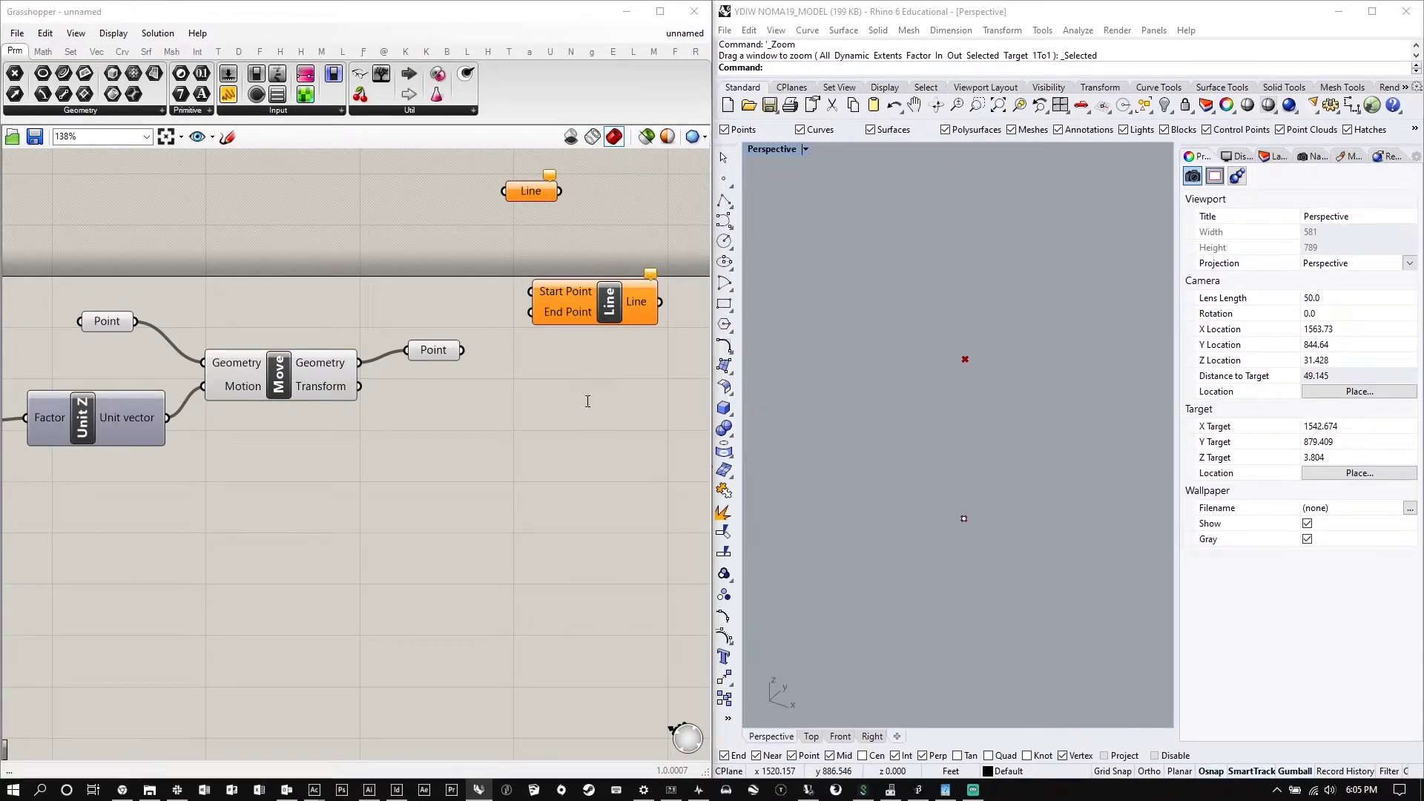
Add a Line SDL component below the two-point Line component
{"action": "double_click", "coordinate": [586, 400]}
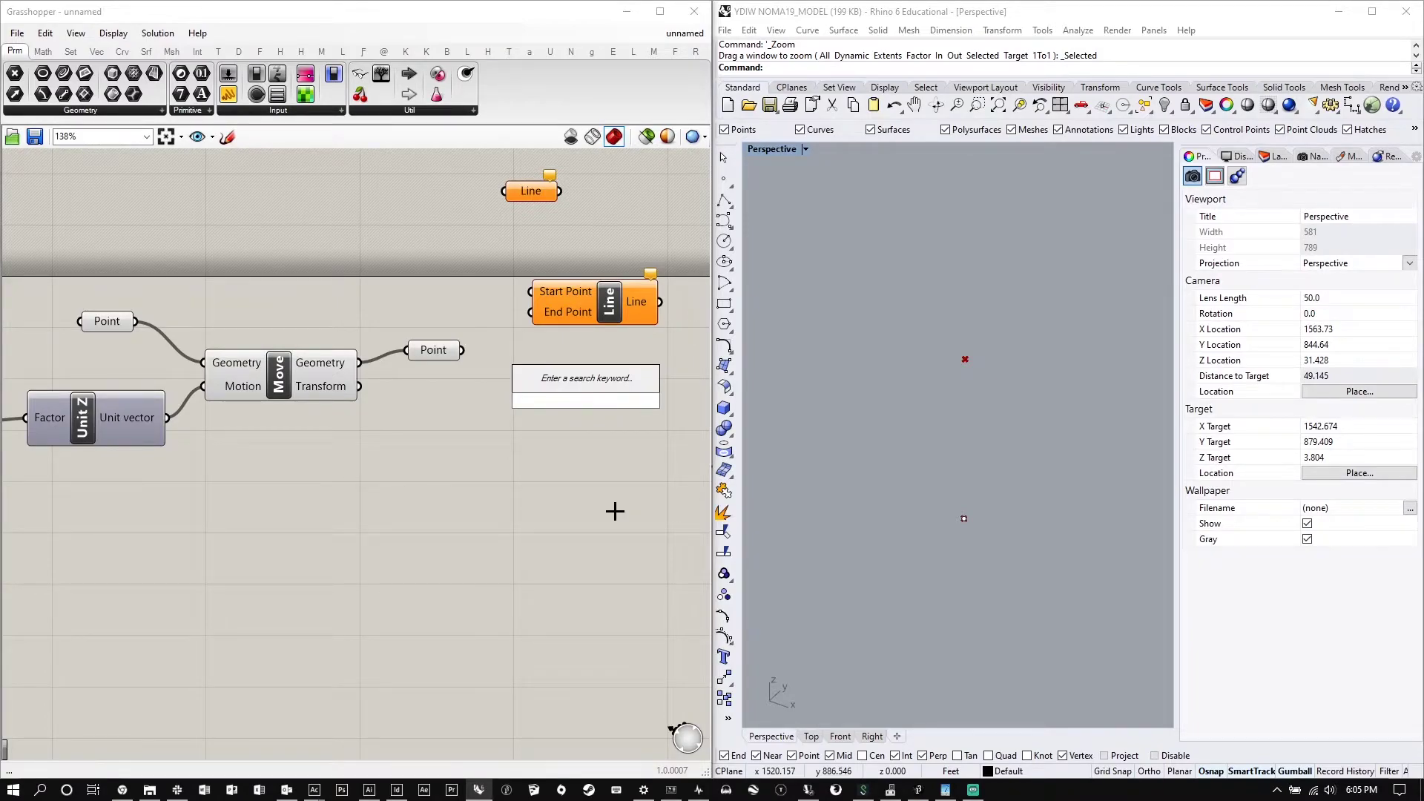
{"action": "type", "text": "line"}
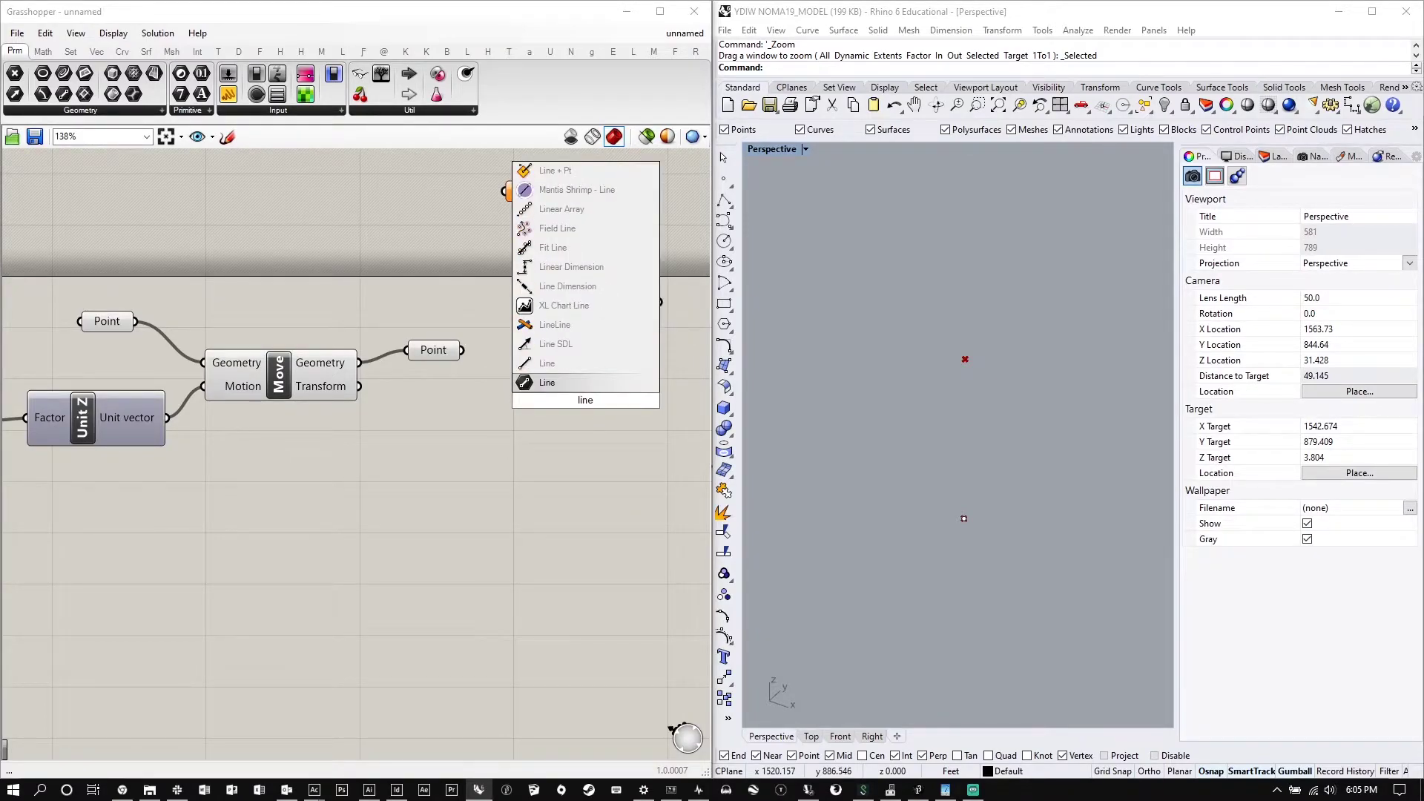
{"action": "key", "text": "Up"}
{"action": "key", "text": "Up"}
{"action": "key", "text": "Up"}
{"action": "key", "text": "Down"}
{"action": "key", "text": "Return"}
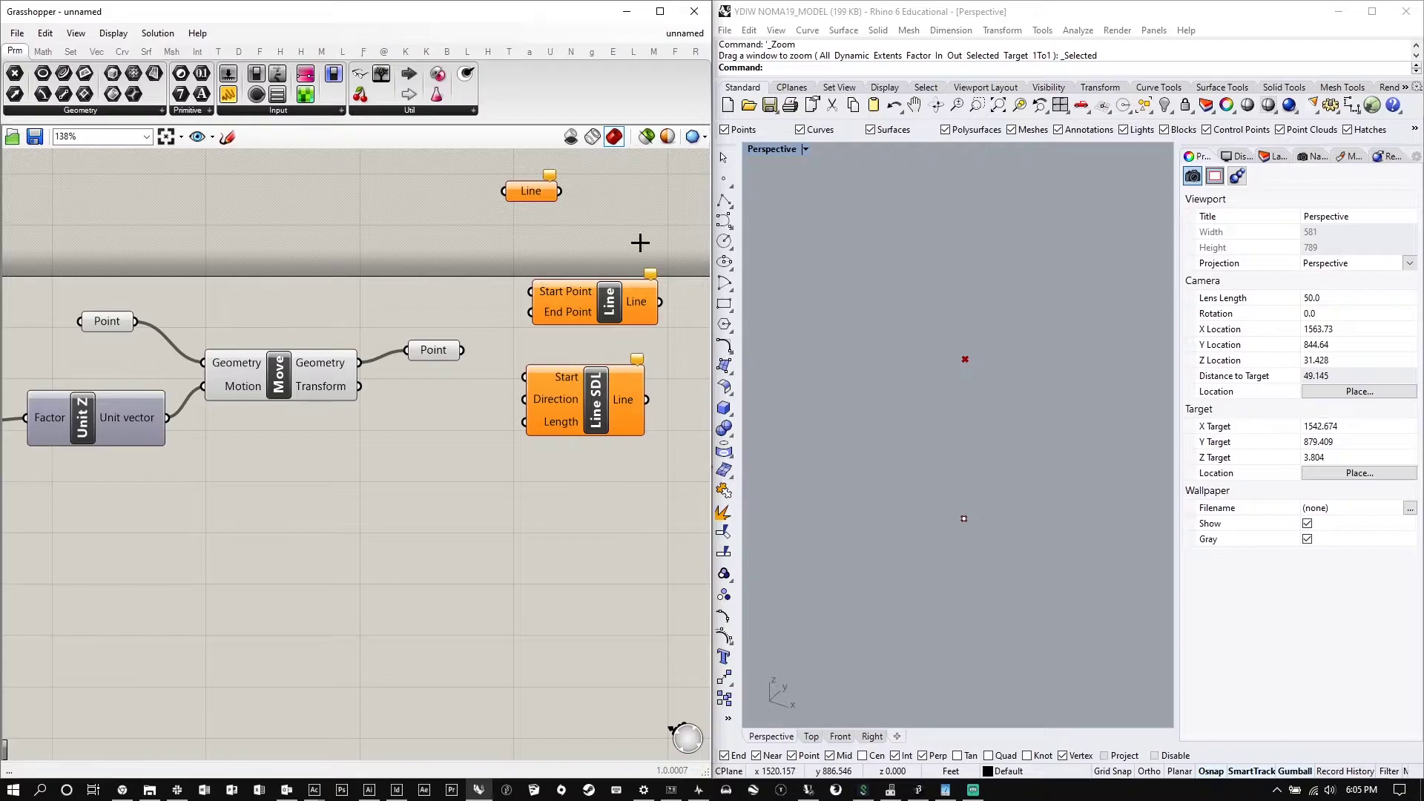
Arrange the Line parameter, the two-point Line component and Line SDL in one column
{"action": "left_click_drag", "start_coordinate": [542, 190], "coordinate": [477, 202]}
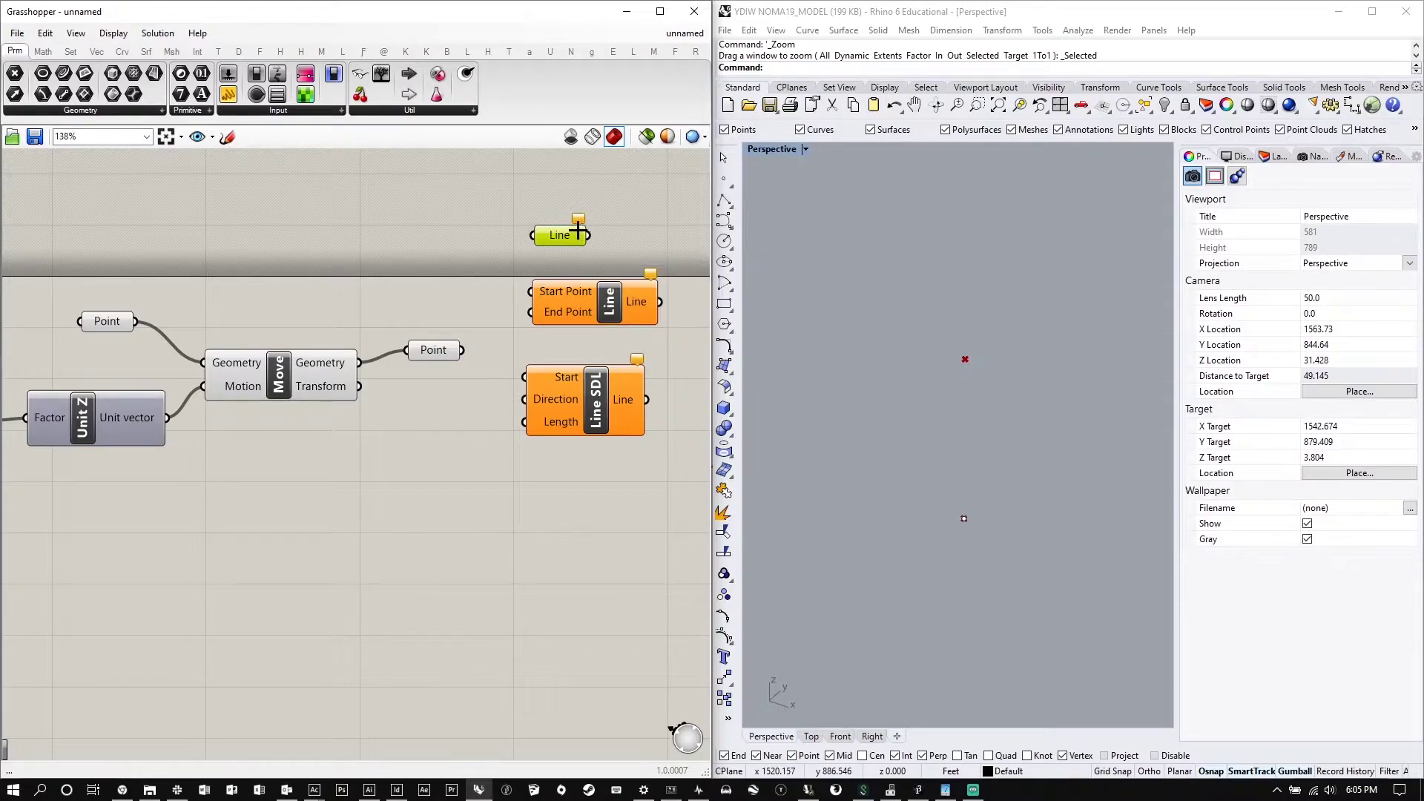
{"action": "left_click", "coordinate": [431, 350]}
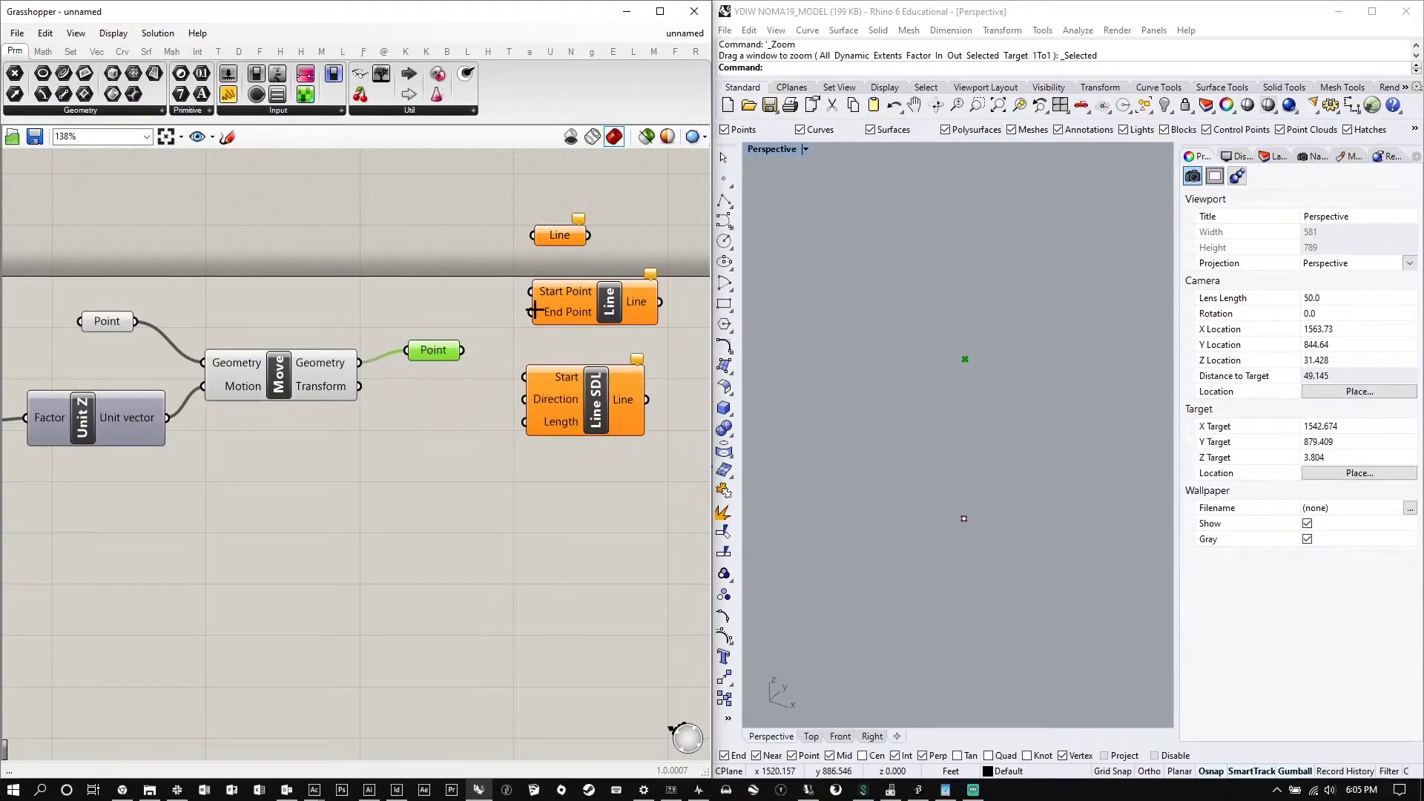
{"action": "left_click_drag", "start_coordinate": [593, 311], "coordinate": [591, 318]}
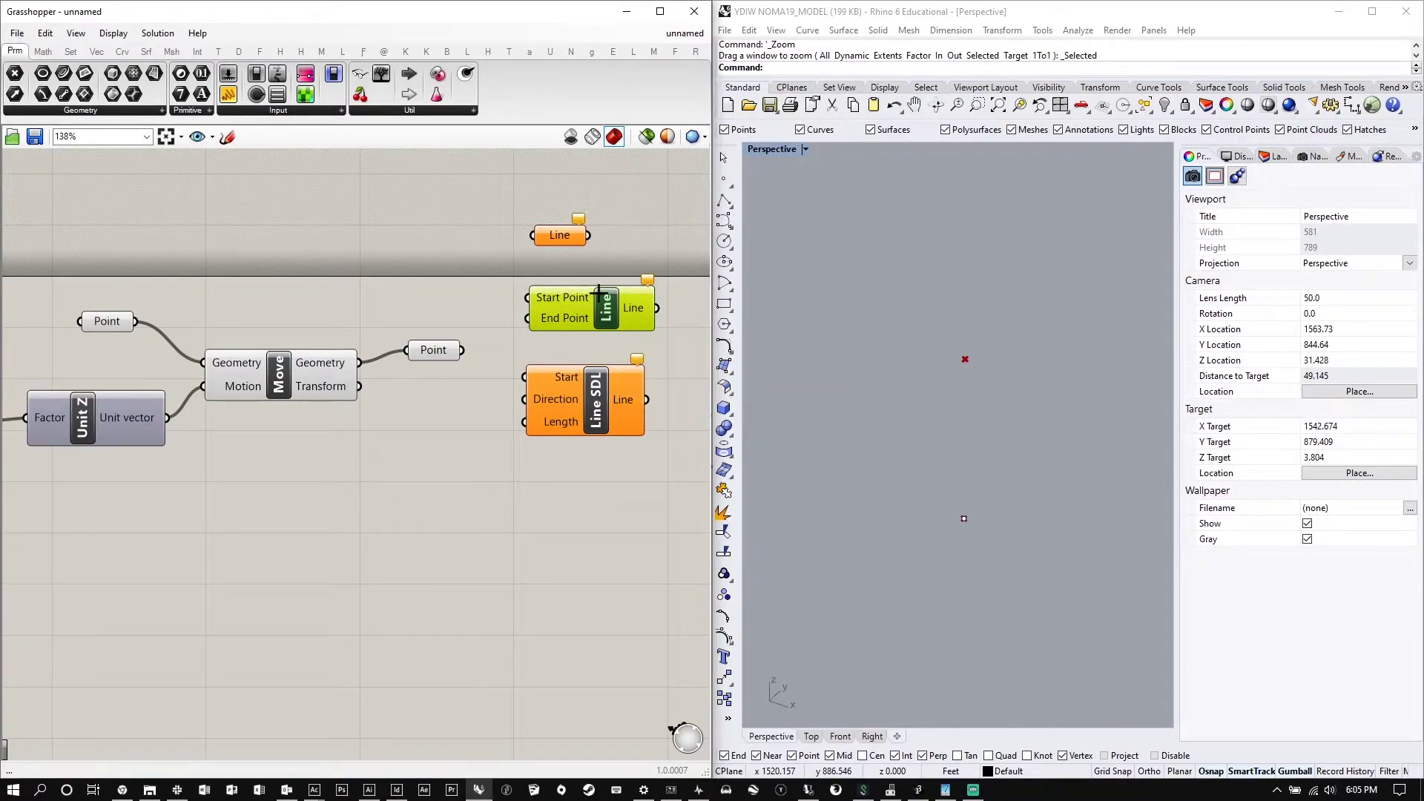
{"action": "left_click_drag", "start_coordinate": [596, 415], "coordinate": [598, 421]}
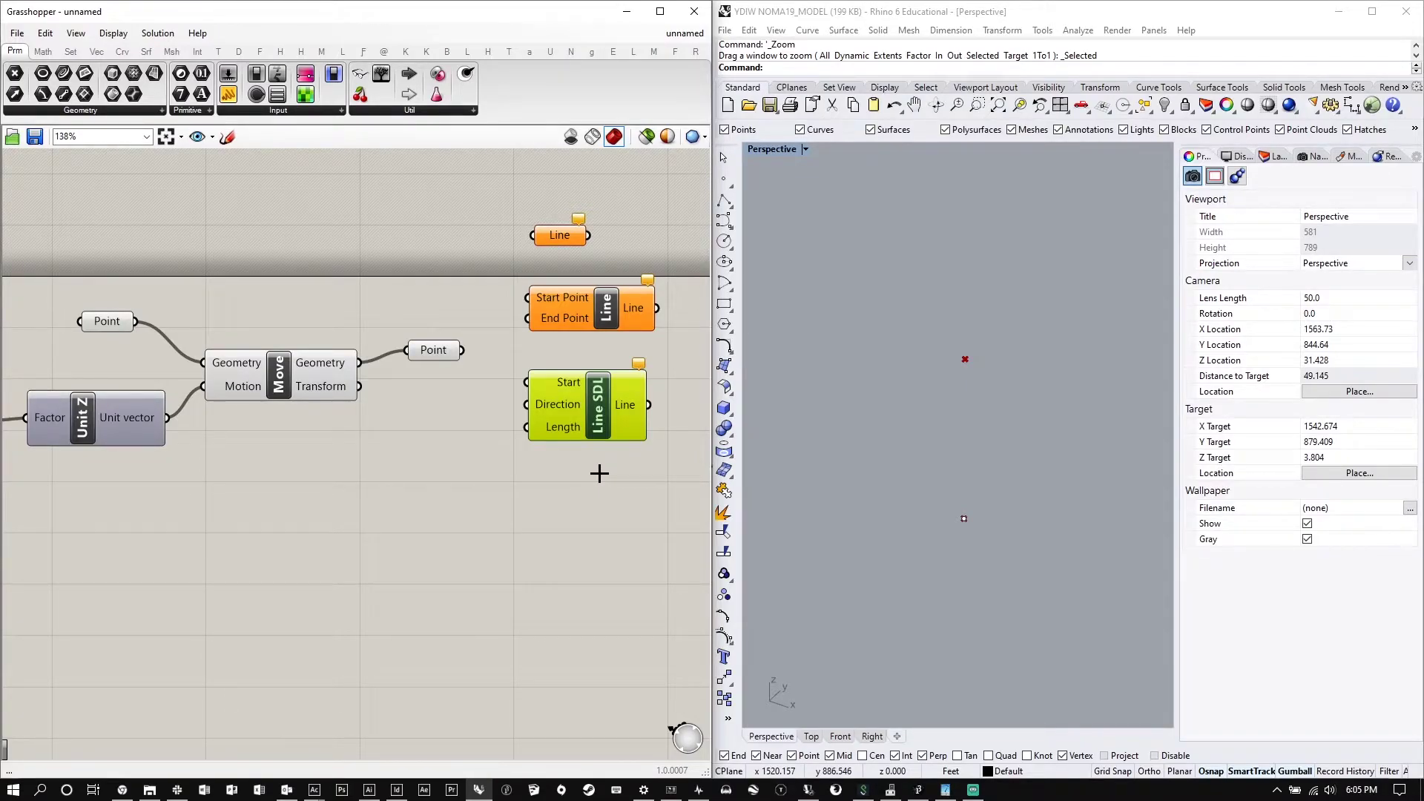
{"action": "left_click_drag", "start_coordinate": [599, 497], "coordinate": [543, 160]}
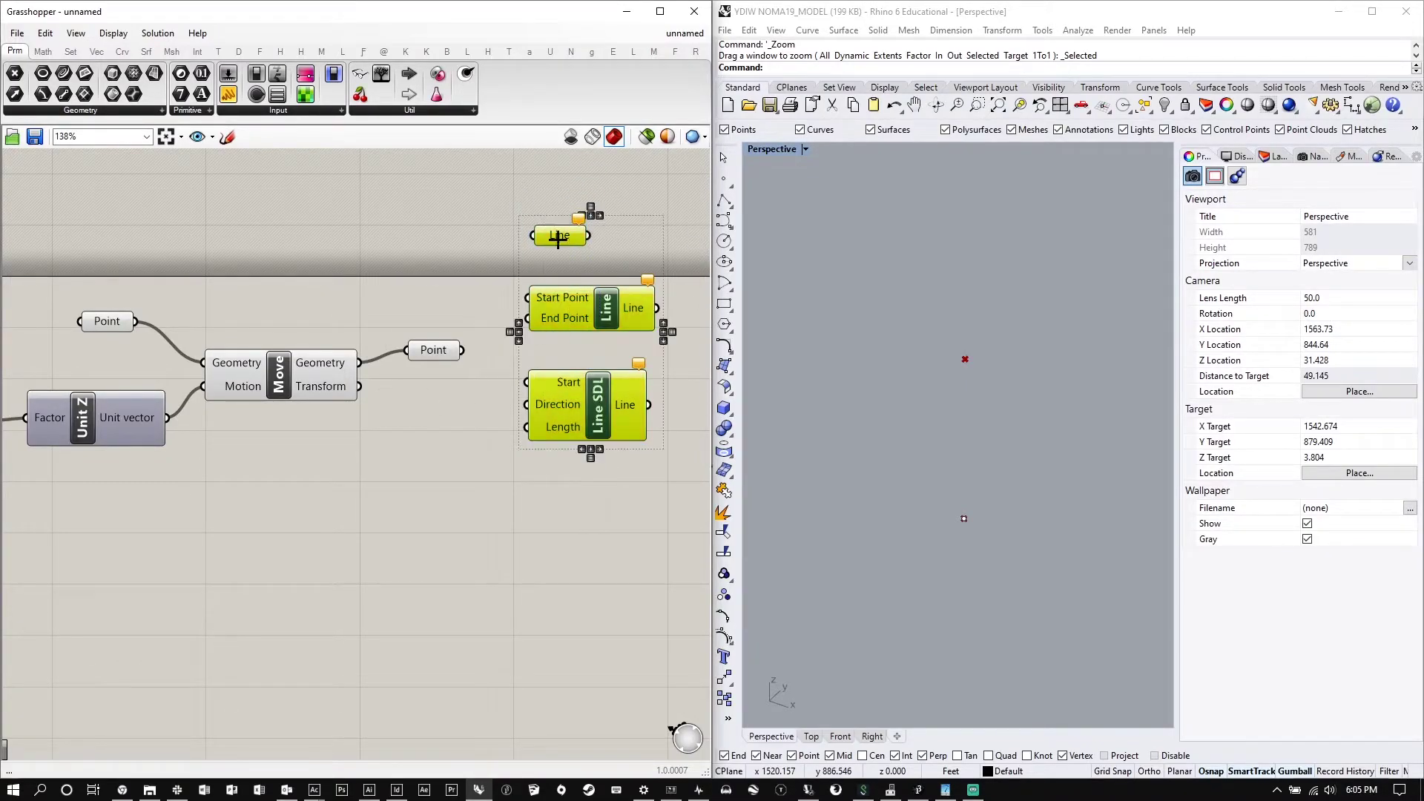
{"action": "left_click", "coordinate": [403, 261]}
Wire the source Point into the Line component's Start Point and the moved Point into its End Point
{"action": "left_click_drag", "start_coordinate": [136, 320], "coordinate": [522, 290]}
{"action": "left_click_drag", "start_coordinate": [462, 350], "coordinate": [527, 318]}
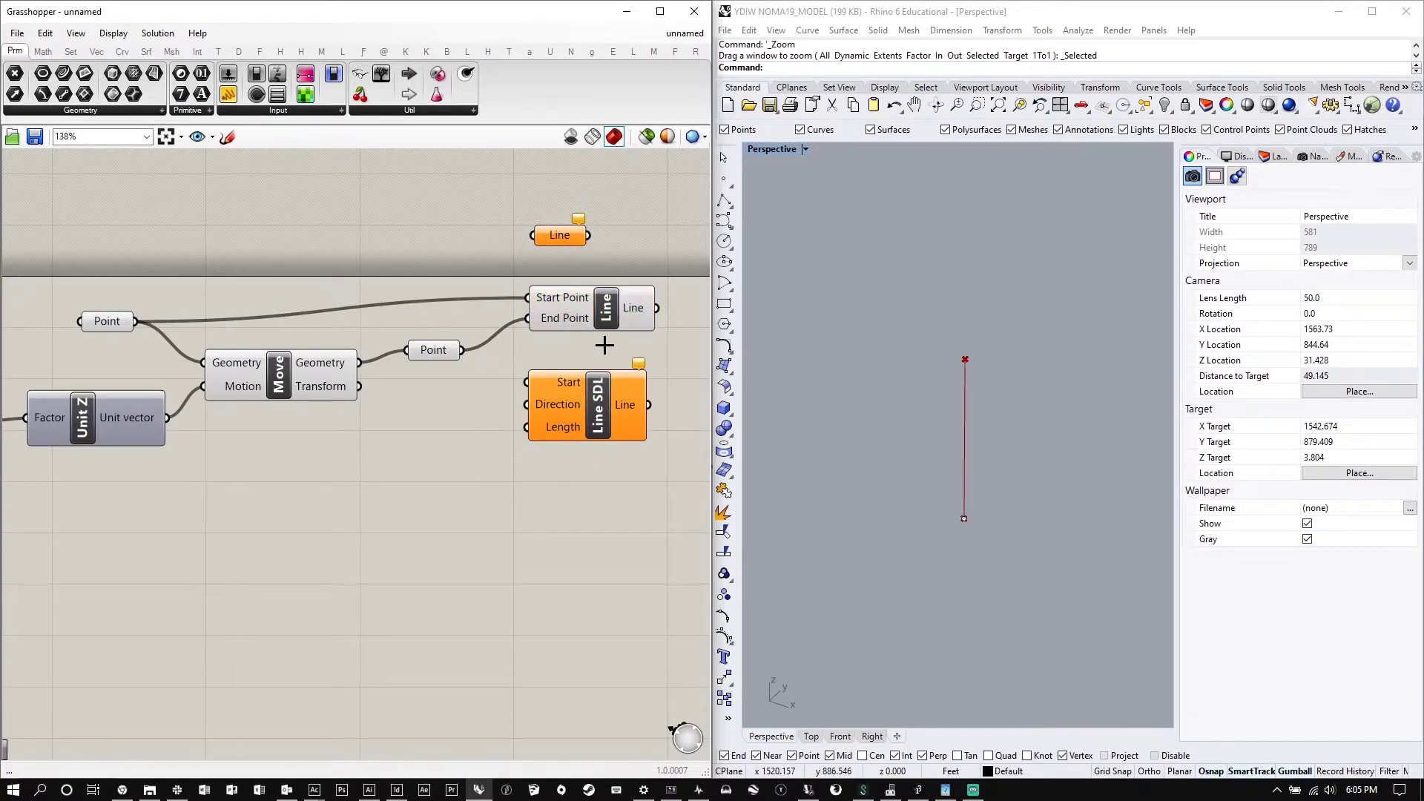
{"action": "left_click", "coordinate": [605, 316]}
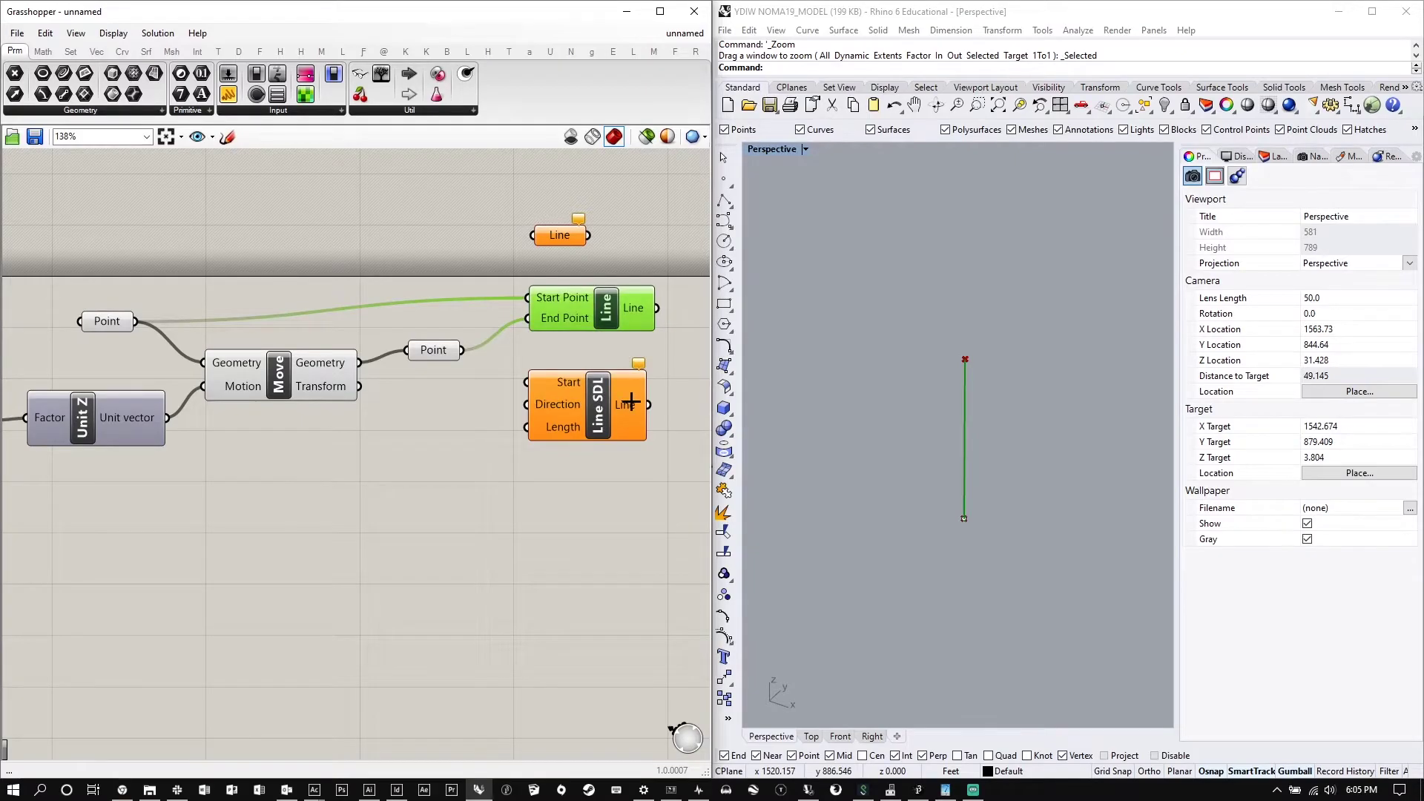
Set the Number Slider feeding Unit Z's Factor to 5
{"action": "scroll", "coordinate": [493, 371], "scroll_direction": "down", "scroll_amount": 2}
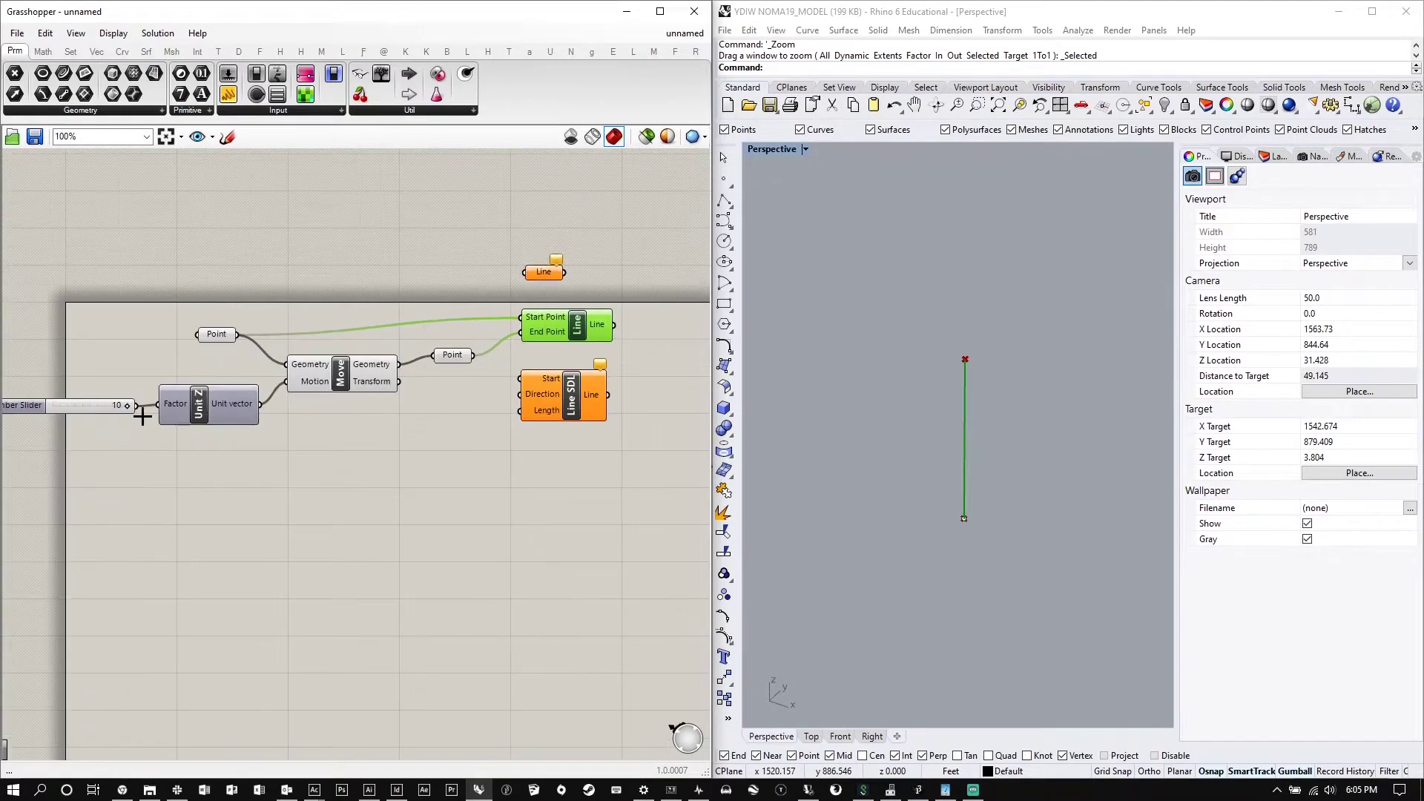
{"action": "mouse_move", "coordinate": [117, 404]}
{"action": "left_mouse_down"}
{"action": "mouse_move", "coordinate": [59, 403]}
{"action": "mouse_move", "coordinate": [119, 404]}
{"action": "mouse_move", "coordinate": [99, 399]}
{"action": "left_mouse_up"}
{"action": "scroll", "coordinate": [497, 424], "scroll_direction": "down", "scroll_amount": 1}
Wire the moved Point into Line SDL's Start input and a new Unit Z component into its Direction input
{"action": "left_click_drag", "start_coordinate": [564, 401], "coordinate": [491, 433]}
{"action": "left_click", "coordinate": [474, 370]}
{"action": "double_click", "coordinate": [393, 448]}
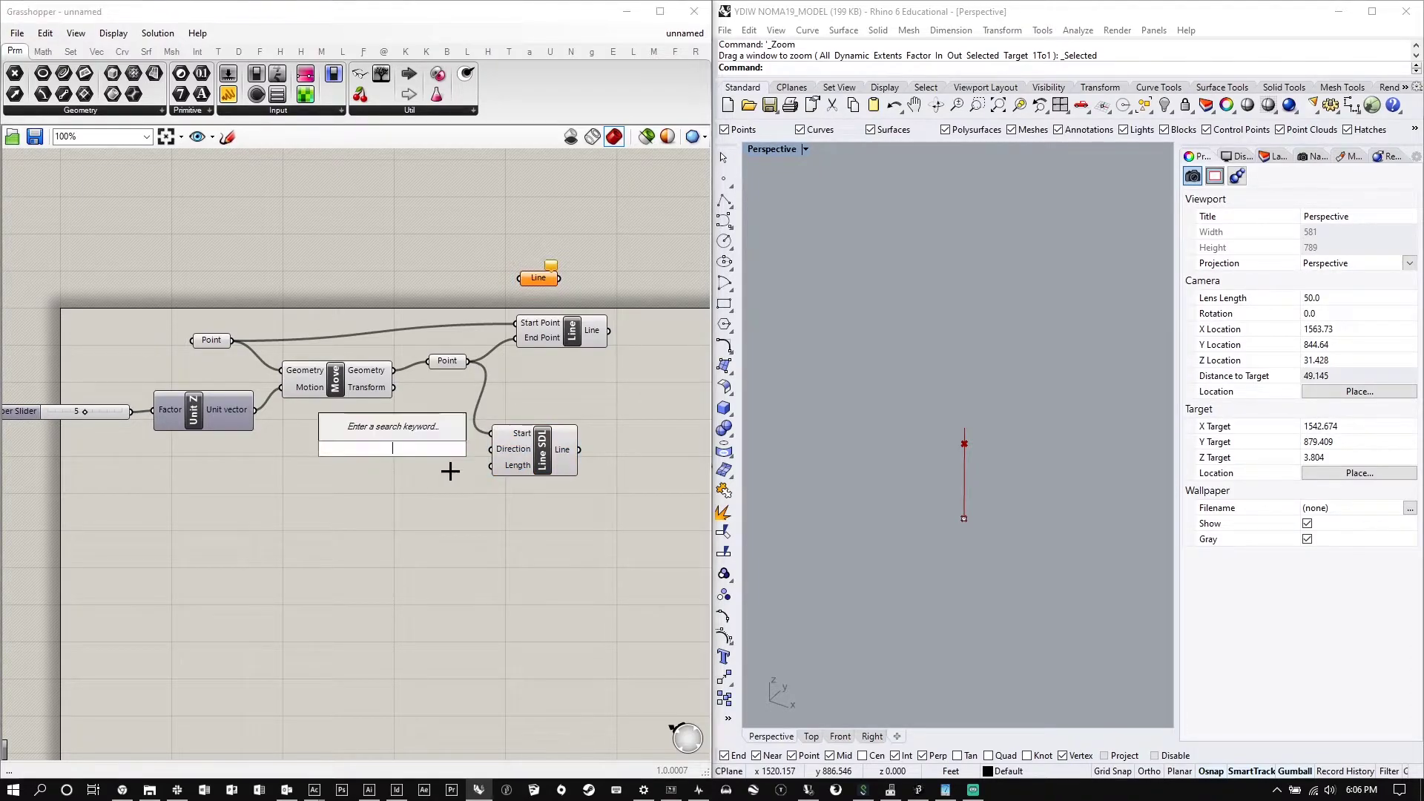
{"action": "type", "text": "unit z"}
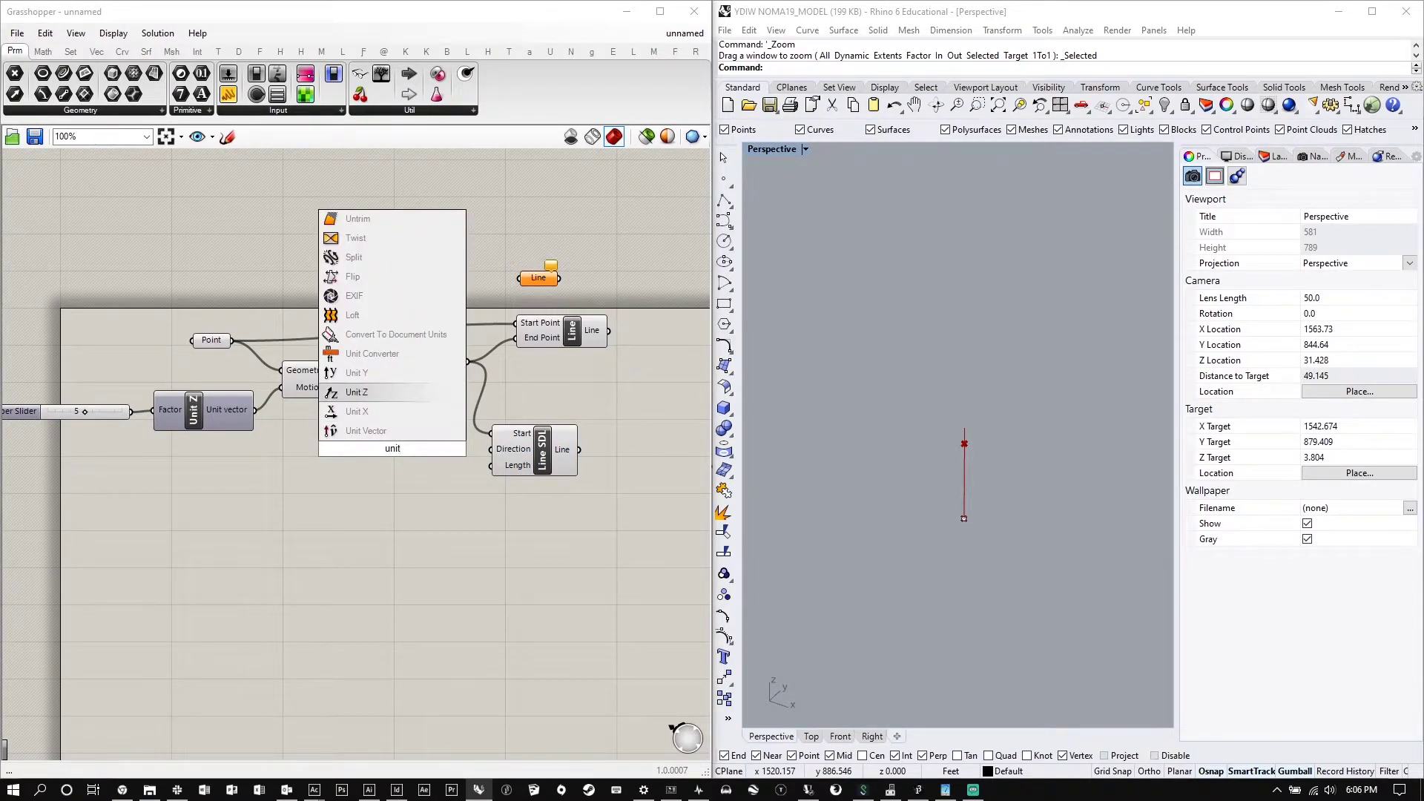
{"action": "key", "text": "Return"}
{"action": "left_click_drag", "start_coordinate": [444, 449], "coordinate": [490, 449]}
{"action": "left_click_drag", "start_coordinate": [400, 452], "coordinate": [437, 483]}
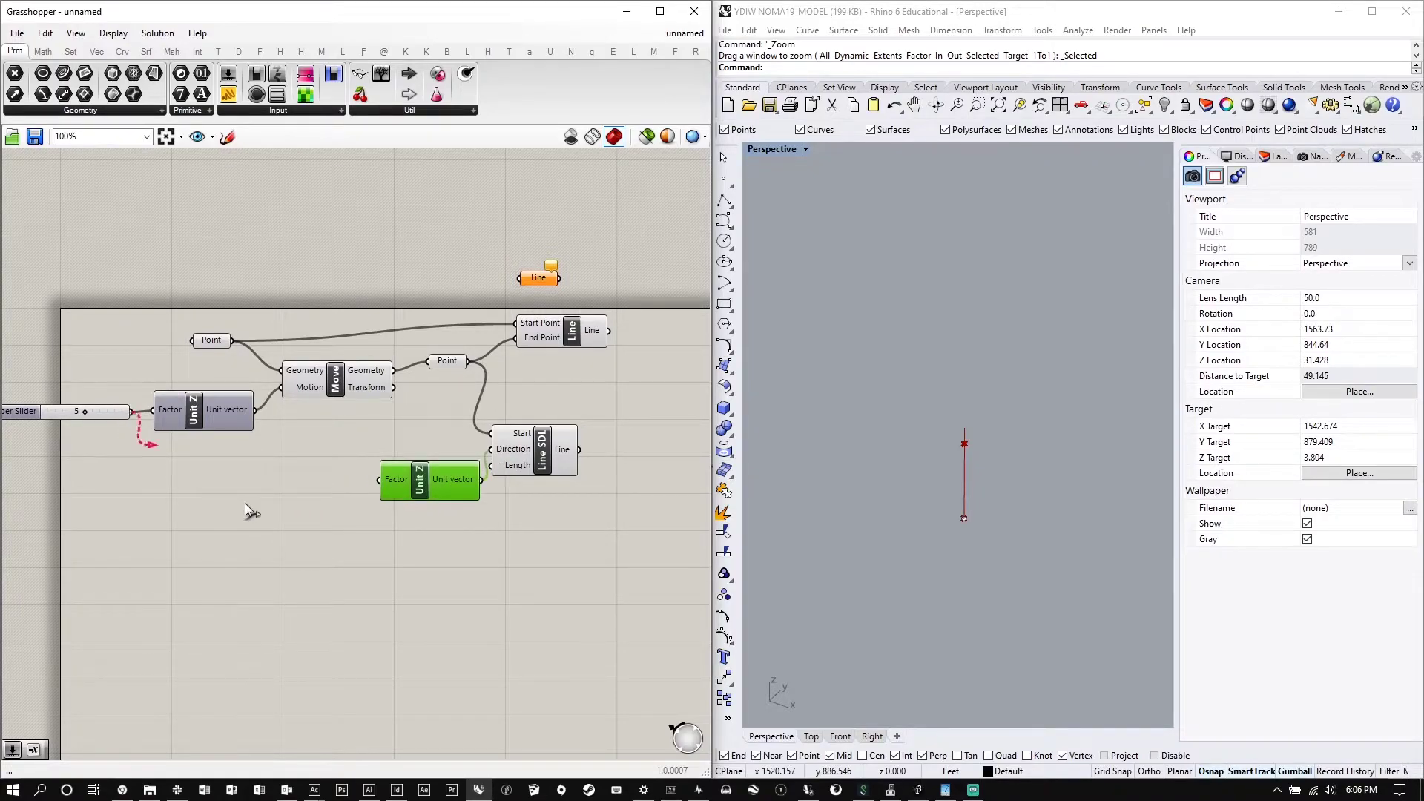
Copy the Number Slider, wire the copy into the second Unit Z's Factor and set it to 8
{"action": "left_click_drag", "start_coordinate": [104, 420], "coordinate": [347, 479]}
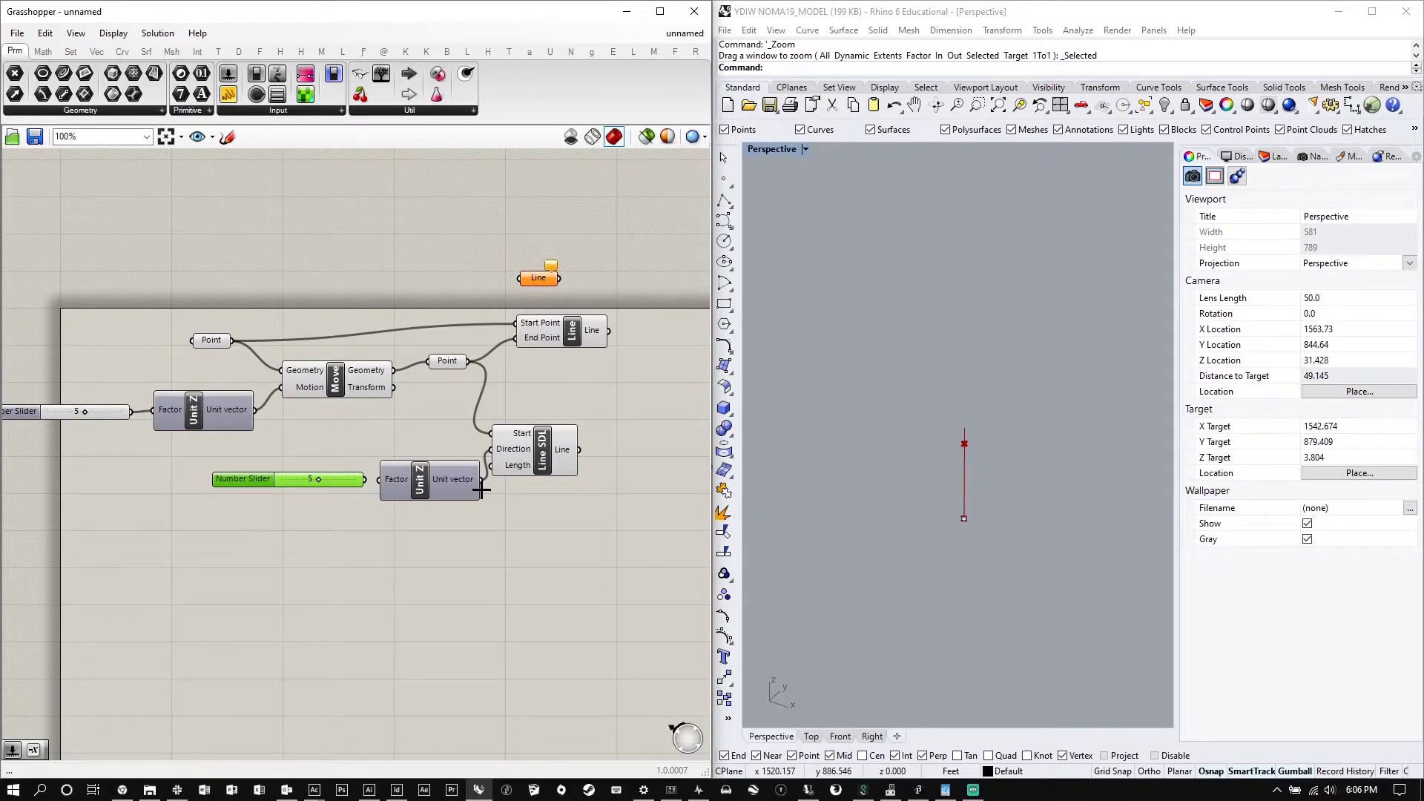
{"action": "mouse_move", "coordinate": [533, 438]}
{"action": "left_mouse_down"}
{"action": "mouse_move", "coordinate": [586, 442]}
{"action": "mouse_move", "coordinate": [543, 449]}
{"action": "left_mouse_up"}
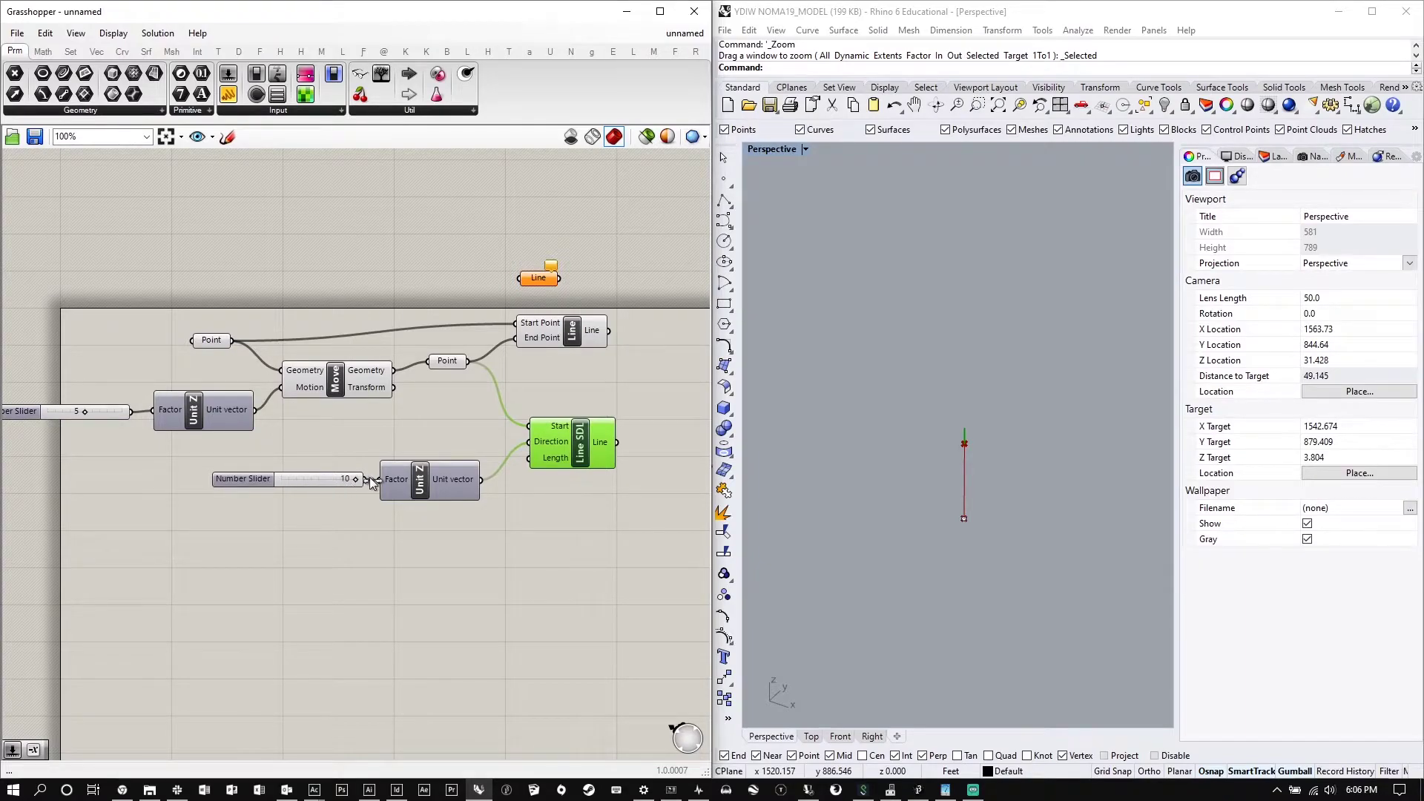
{"action": "left_click_drag", "start_coordinate": [334, 481], "coordinate": [341, 479]}
Add a Unit X component to the canvas below the second Unit Z
{"action": "double_click", "coordinate": [483, 554]}
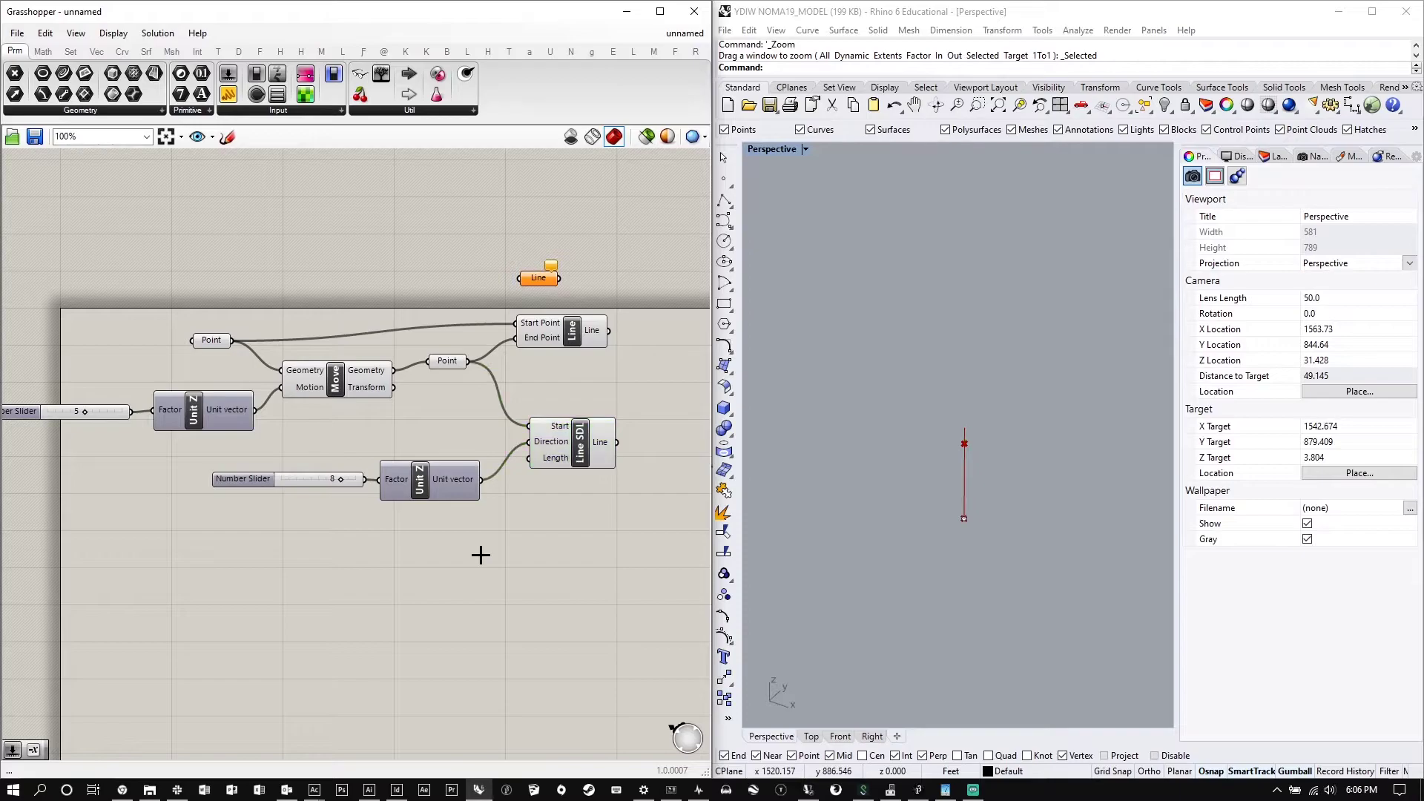
{"action": "type", "text": "uy"}
{"action": "key", "text": "BackSpace"}
{"action": "type", "text": "x"}
{"action": "key", "text": "Up"}
{"action": "key", "text": "Up"}
{"action": "key", "text": "Up"}
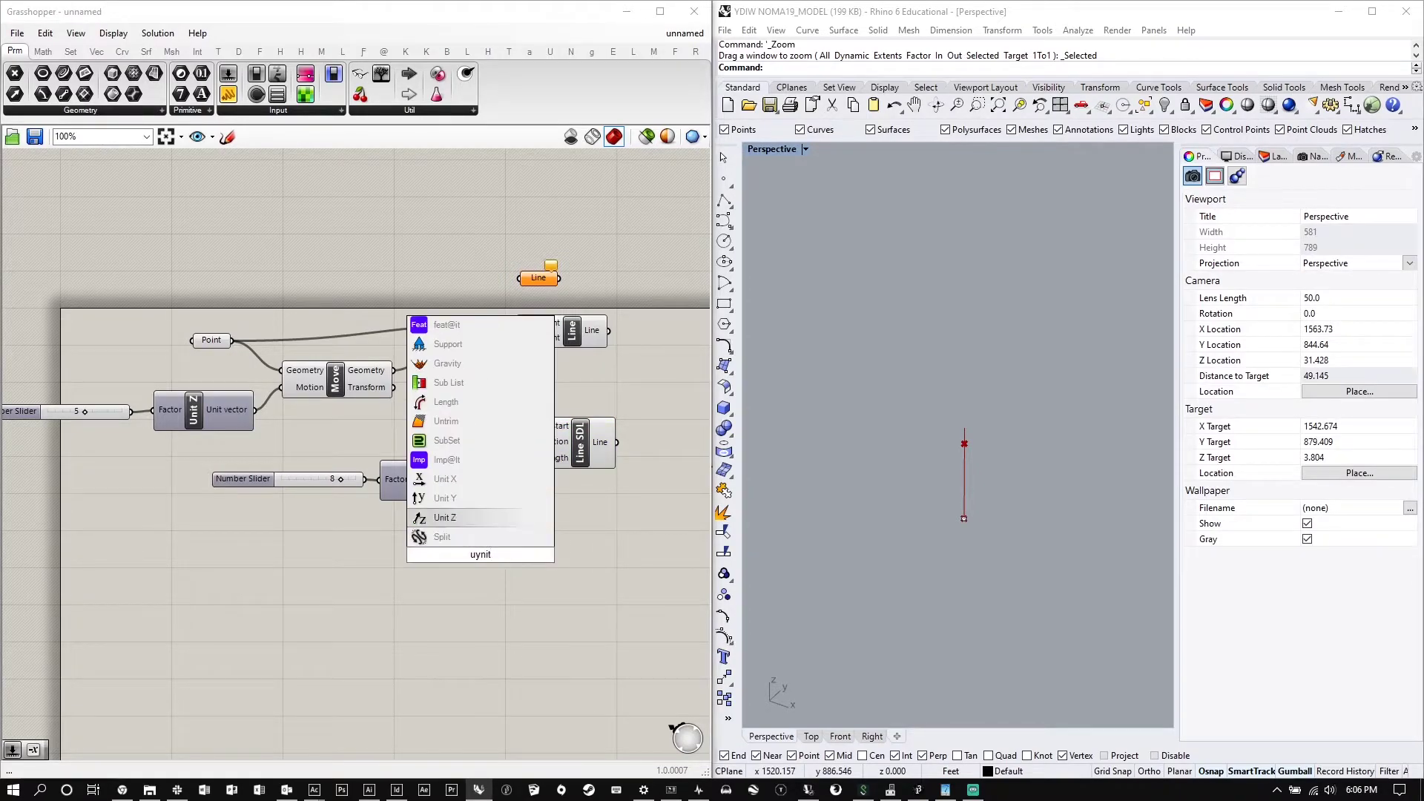
{"action": "key", "text": "Return"}
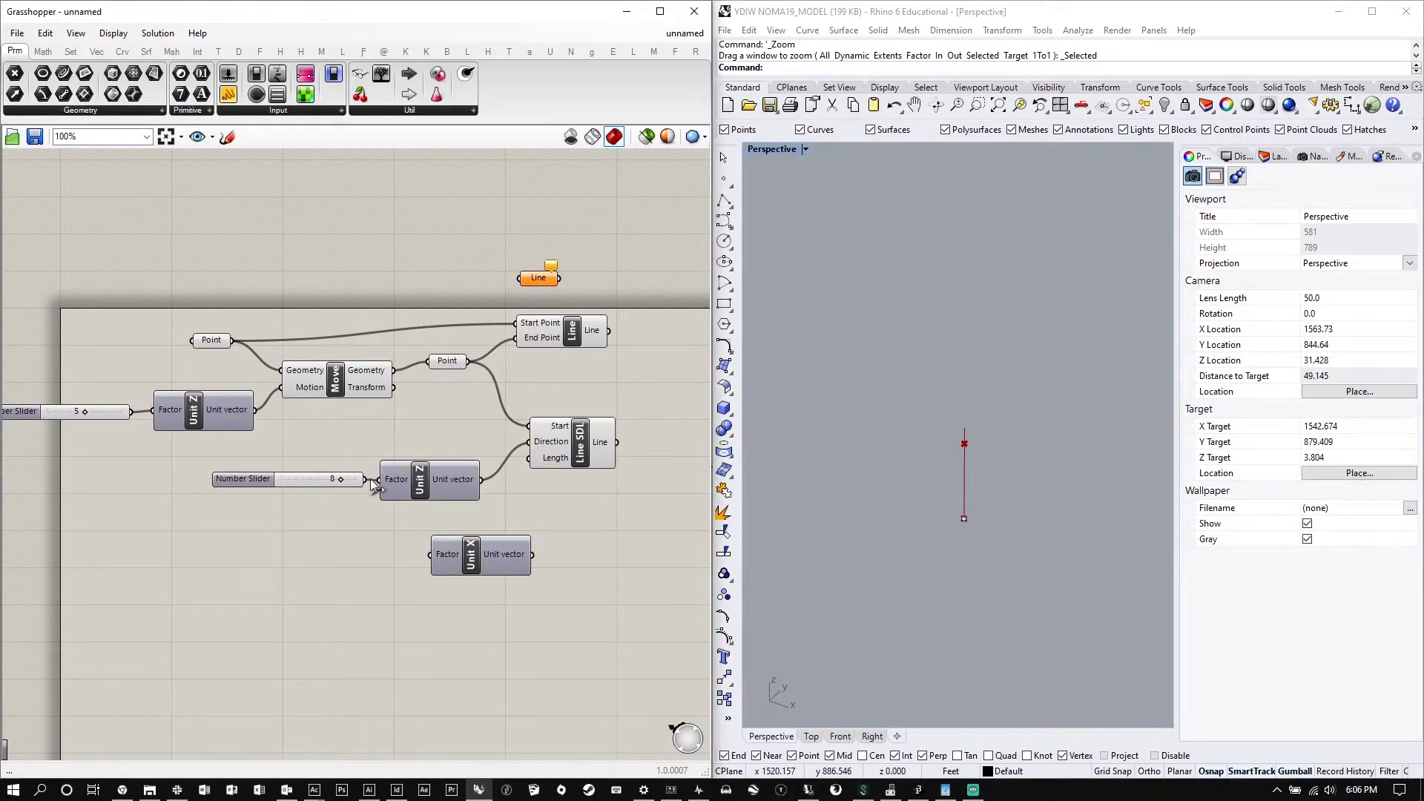
Replace the second Unit Z by wiring its Number Slider through Unit X into Line SDL's Direction, and delete that Unit Z
{"action": "left_click_drag", "start_coordinate": [365, 483], "coordinate": [430, 554]}
{"action": "left_click_drag", "start_coordinate": [533, 555], "coordinate": [532, 444]}
{"action": "left_click_drag", "start_coordinate": [488, 555], "coordinate": [435, 534]}
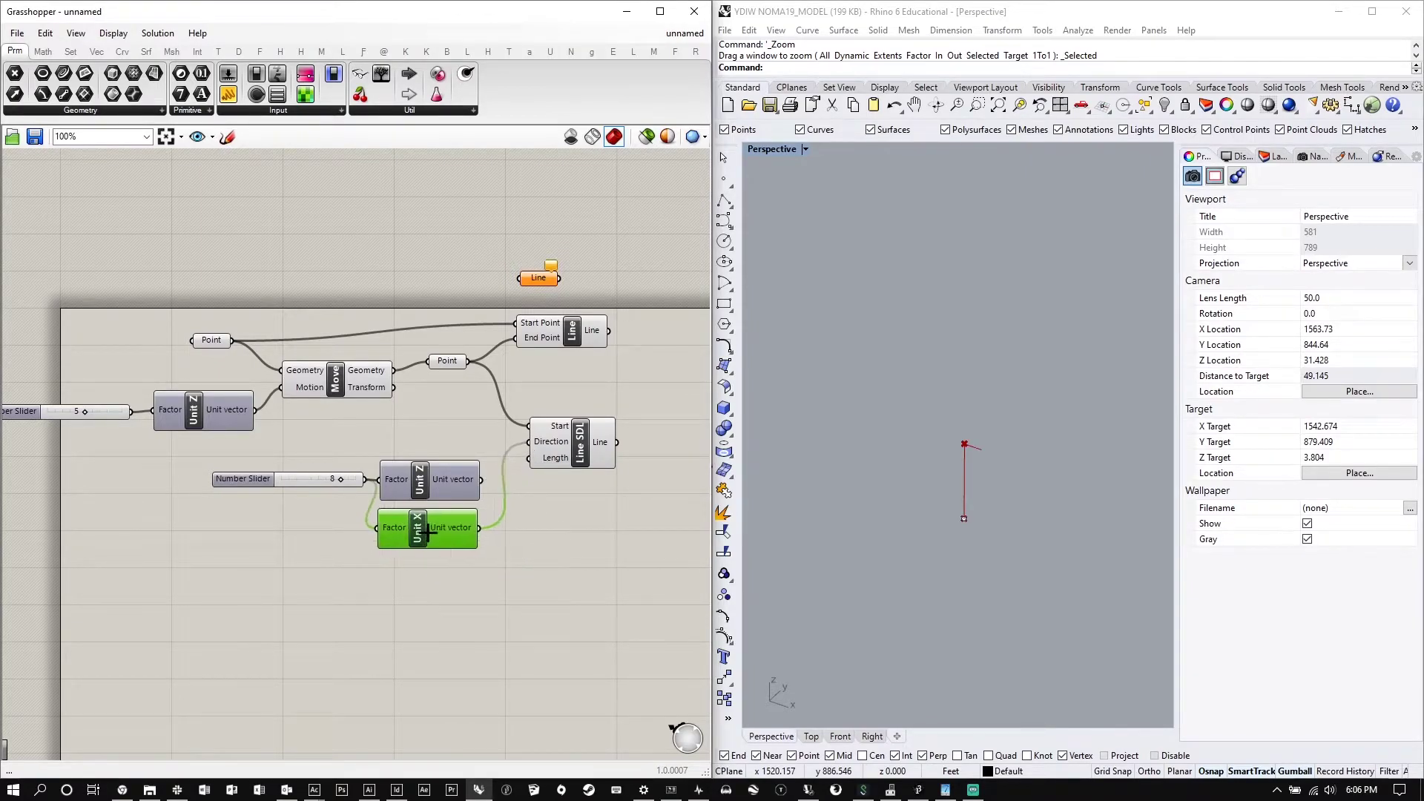
{"action": "left_click_drag", "start_coordinate": [296, 483], "coordinate": [330, 444]}
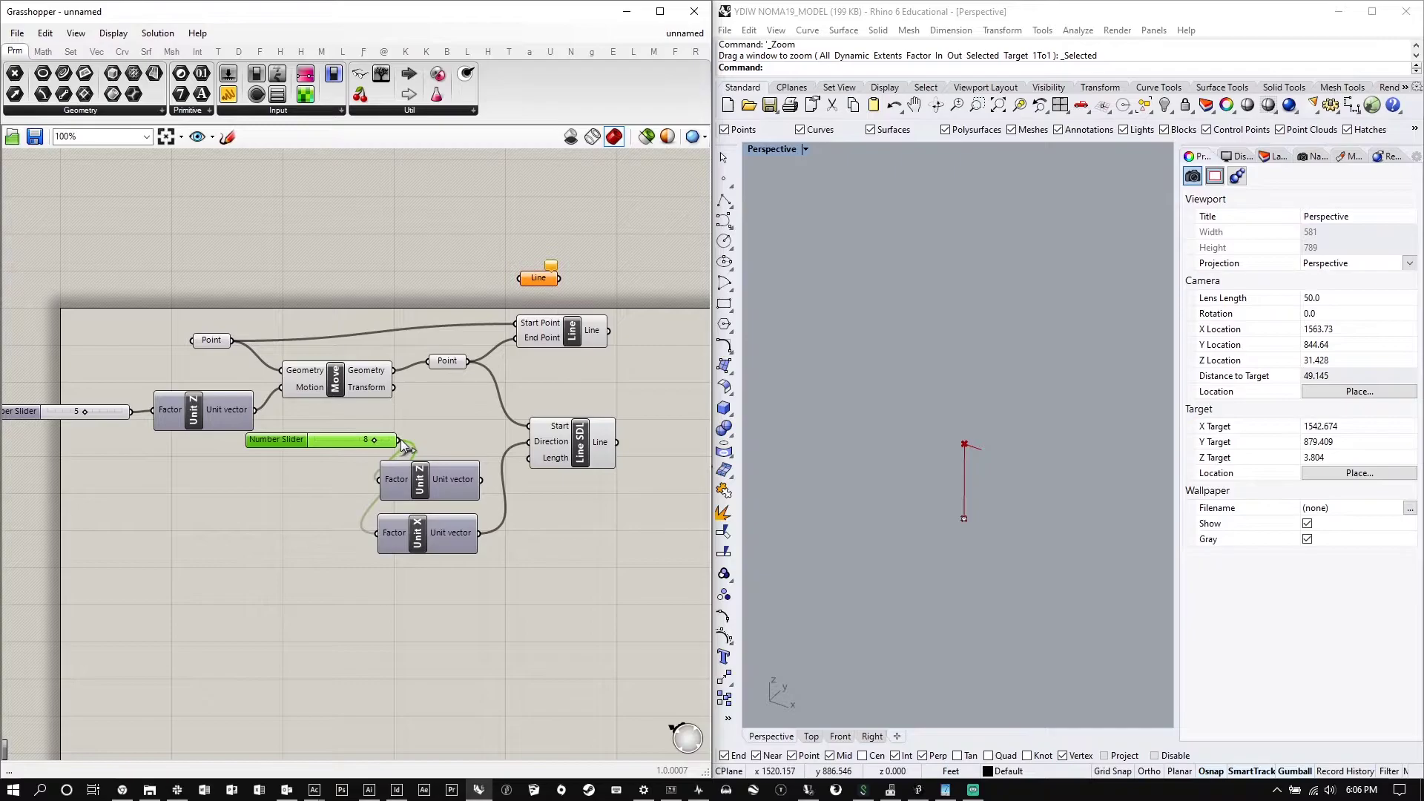
{"action": "left_click", "coordinate": [443, 486]}
{"action": "key", "text": "Delete"}
Disconnect the Number Slider from Unit X's Factor, wire it into Line SDL's Length at 4, and arrange both beside Line SDL
{"action": "left_click_drag", "start_coordinate": [400, 451], "coordinate": [389, 532], "text": "alt"}
{"action": "left_click_drag", "start_coordinate": [399, 439], "coordinate": [540, 458]}
{"action": "left_click_drag", "start_coordinate": [360, 442], "coordinate": [468, 442]}
{"action": "left_click_drag", "start_coordinate": [388, 510], "coordinate": [465, 479]}
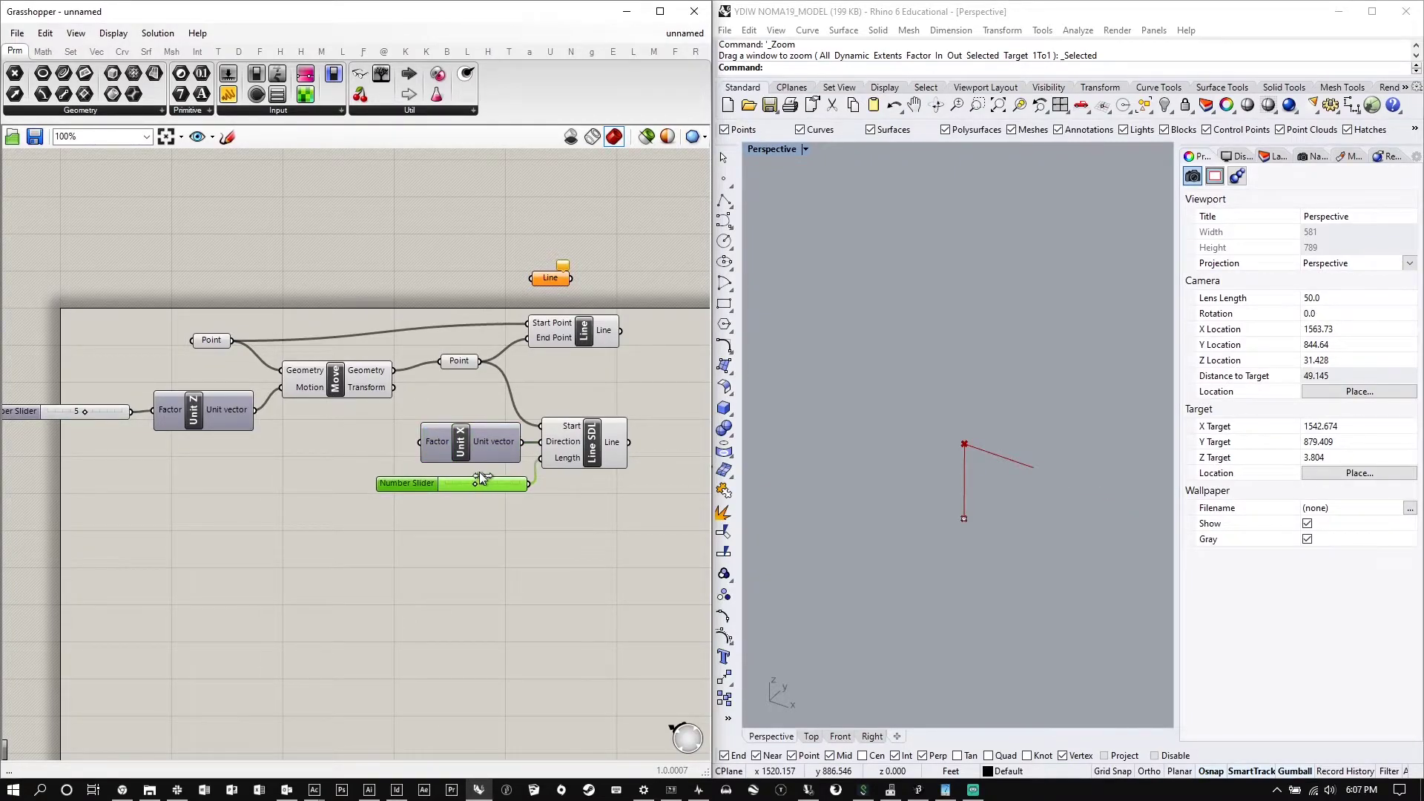
{"action": "left_click", "coordinate": [586, 458]}
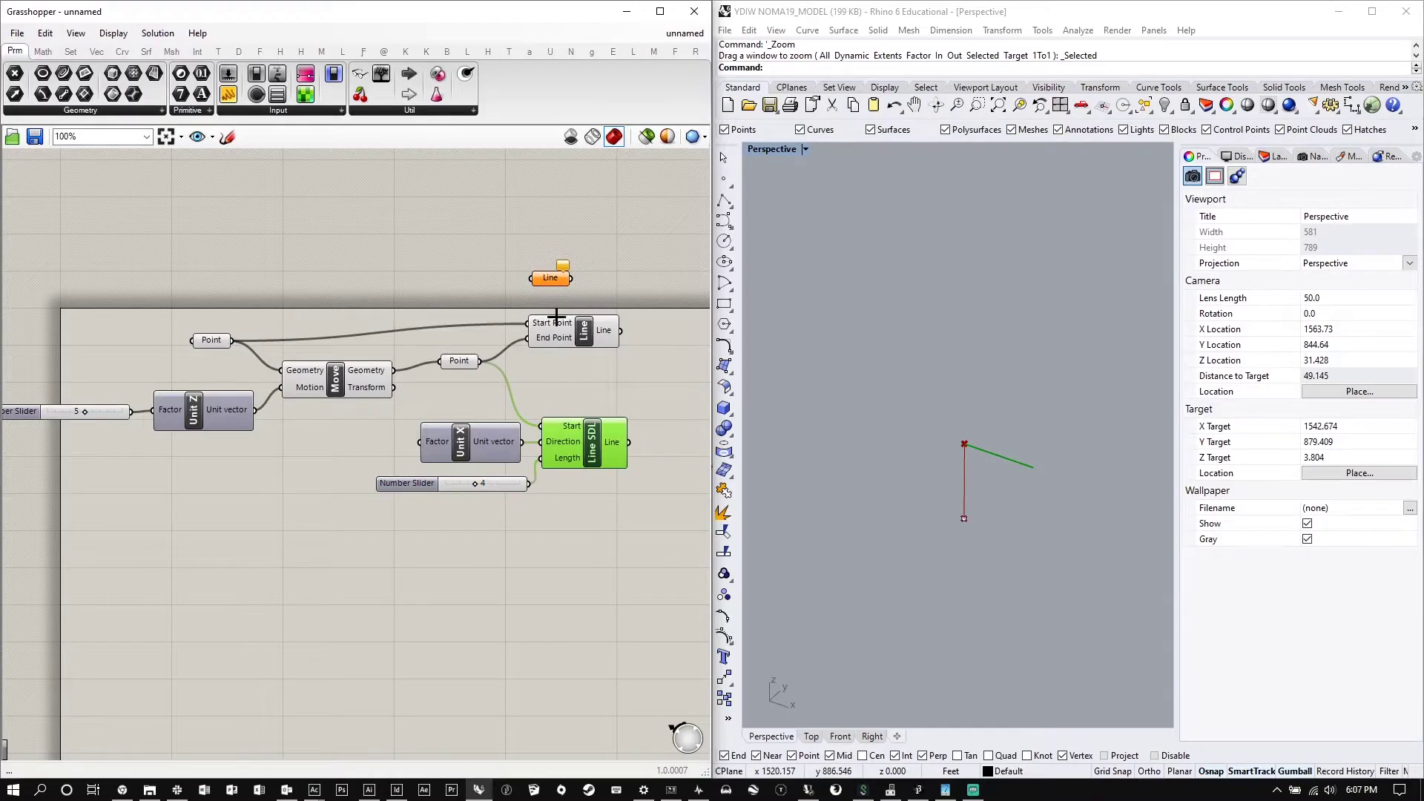
{"action": "left_click", "coordinate": [575, 328]}
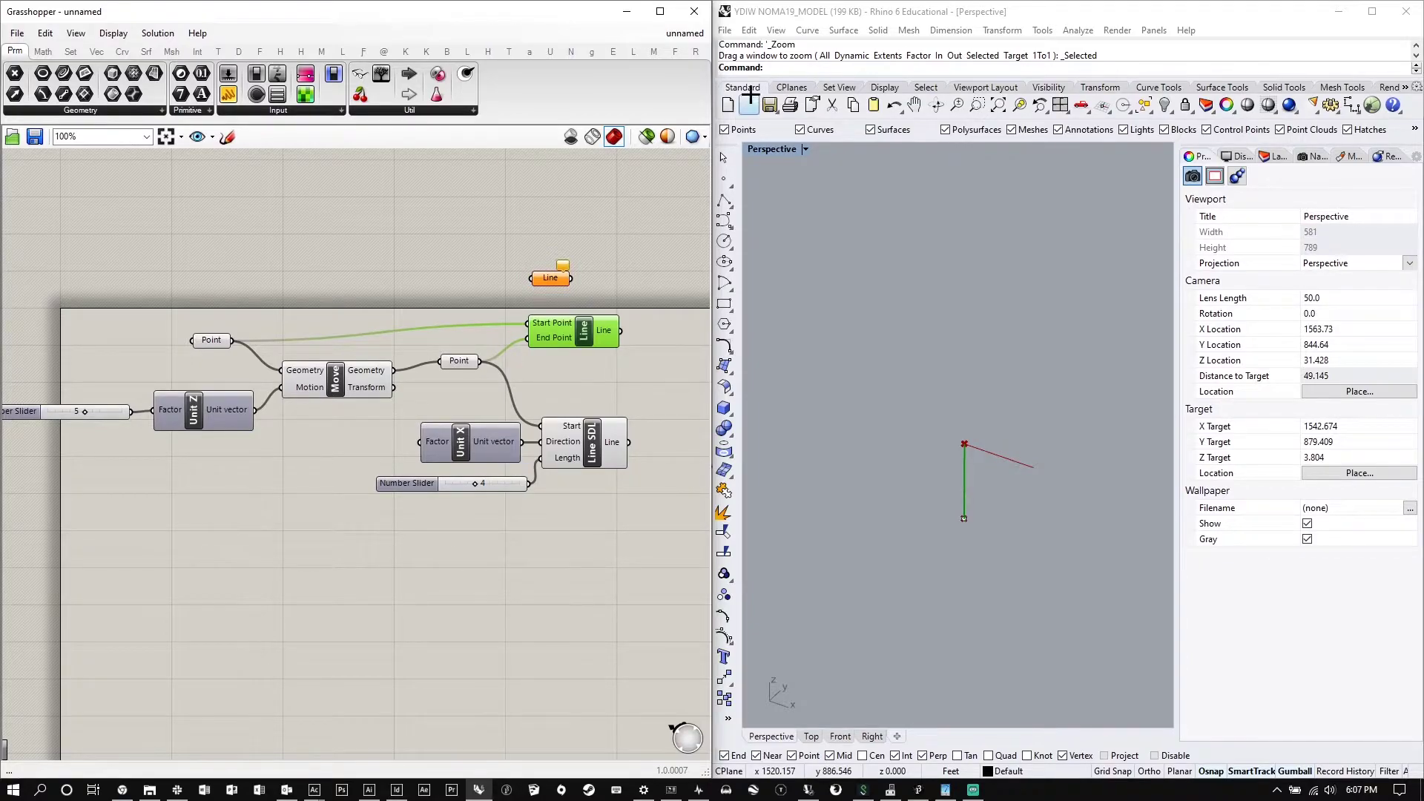
Open the recent Grasshopper file YDIW NOMA19_SCRIPT.gh
{"action": "scroll", "coordinate": [1053, 382], "scroll_direction": "down", "scroll_amount": 15}
{"action": "scroll", "coordinate": [900, 390], "scroll_direction": "up", "scroll_amount": 10}
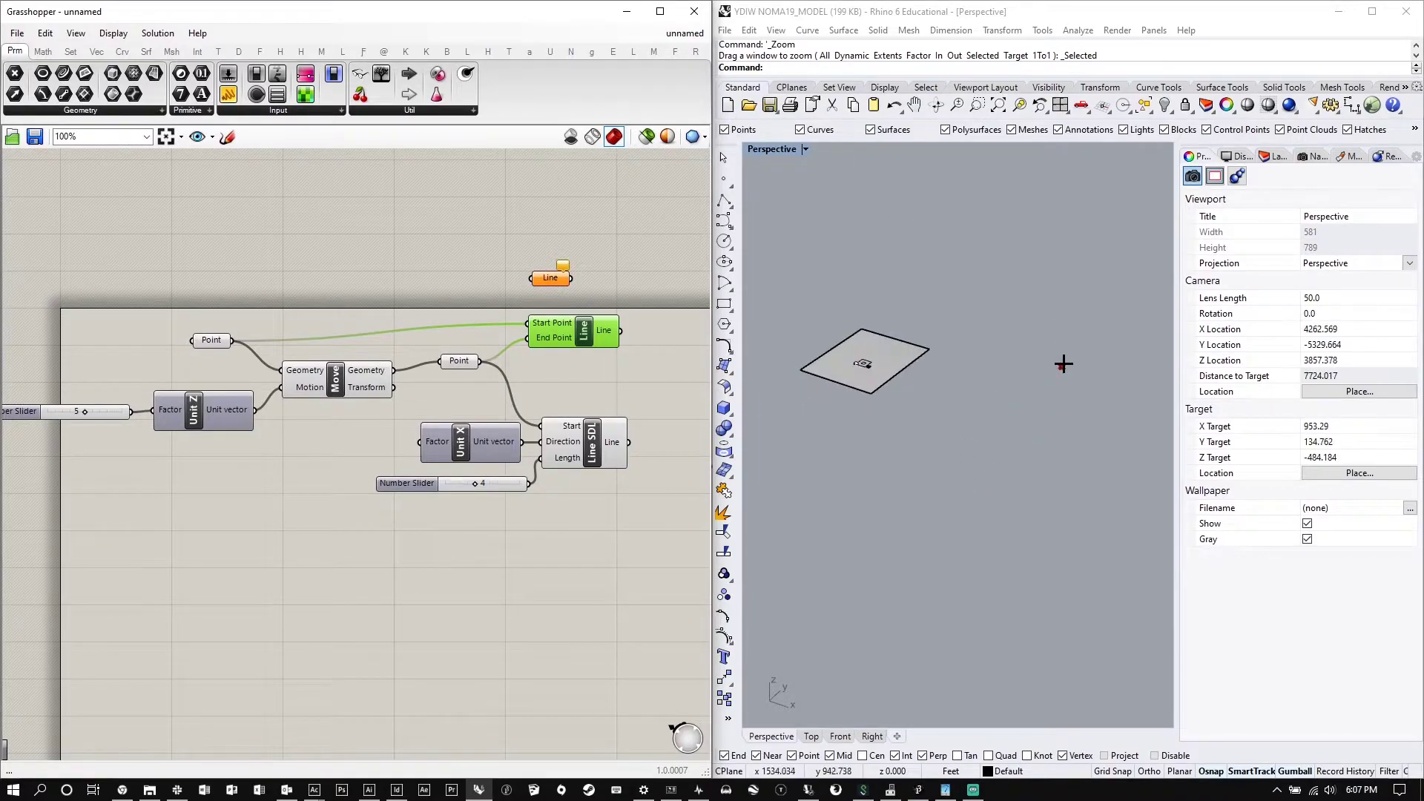
{"action": "scroll", "coordinate": [900, 389], "scroll_direction": "up", "scroll_amount": 6}
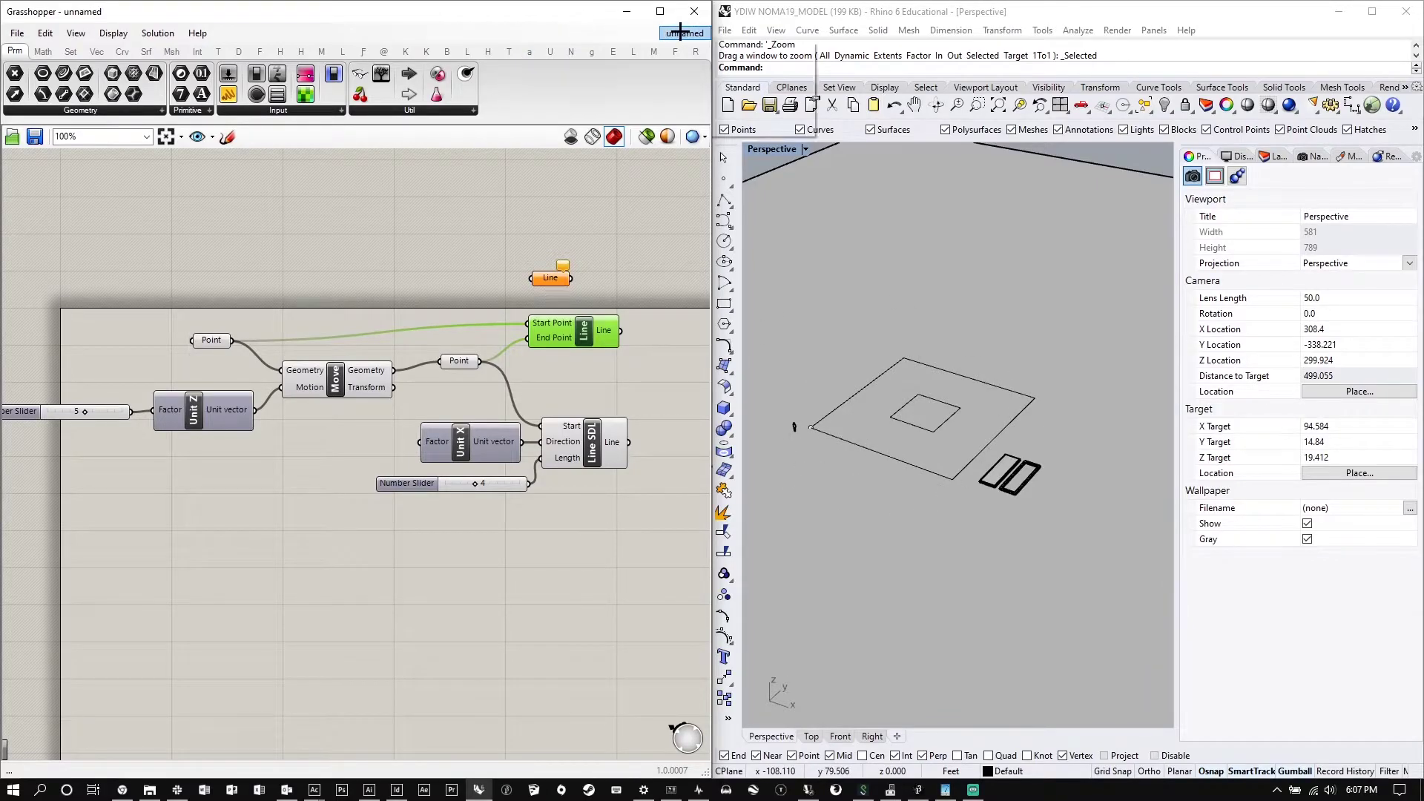
{"action": "left_click", "coordinate": [15, 32]}
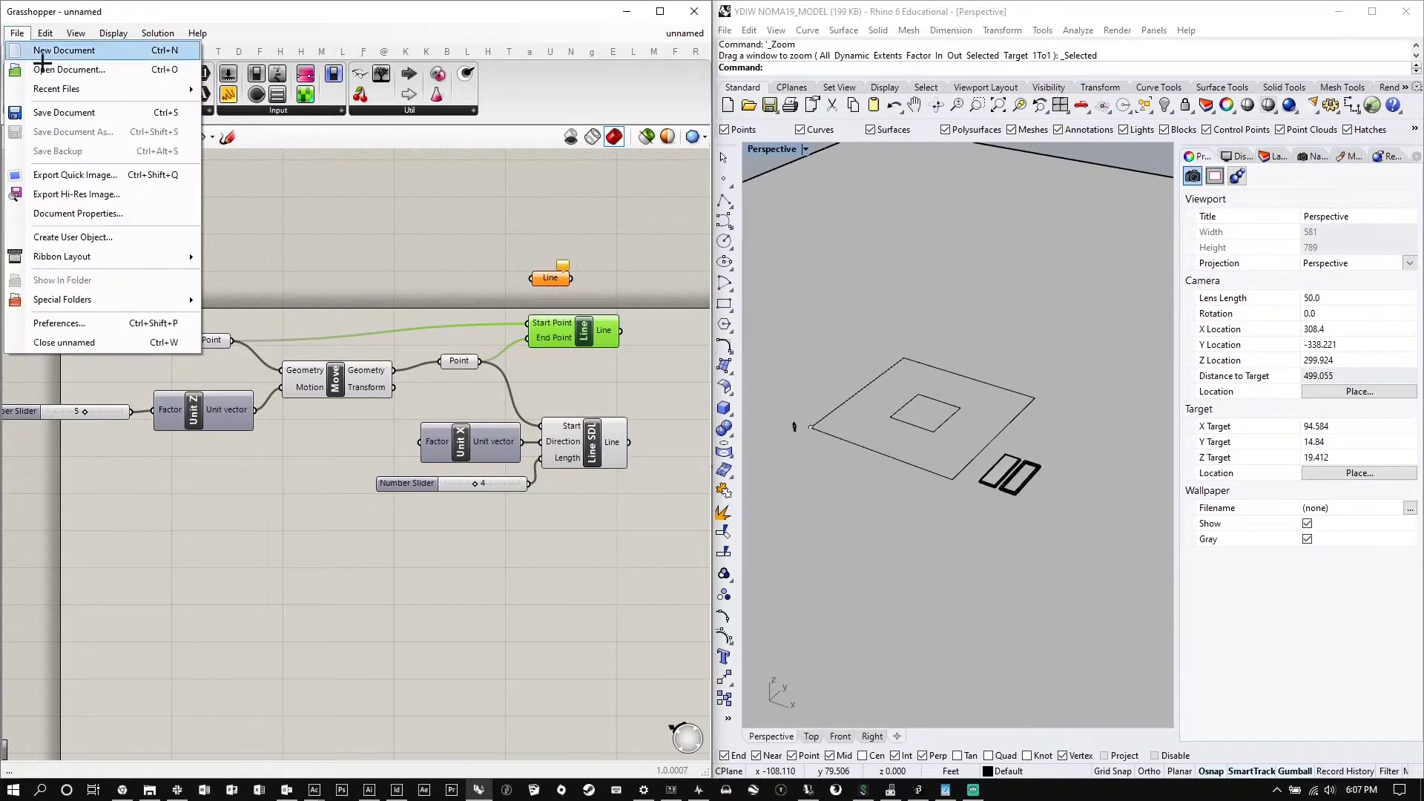
{"action": "mouse_move", "coordinate": [111, 88]}
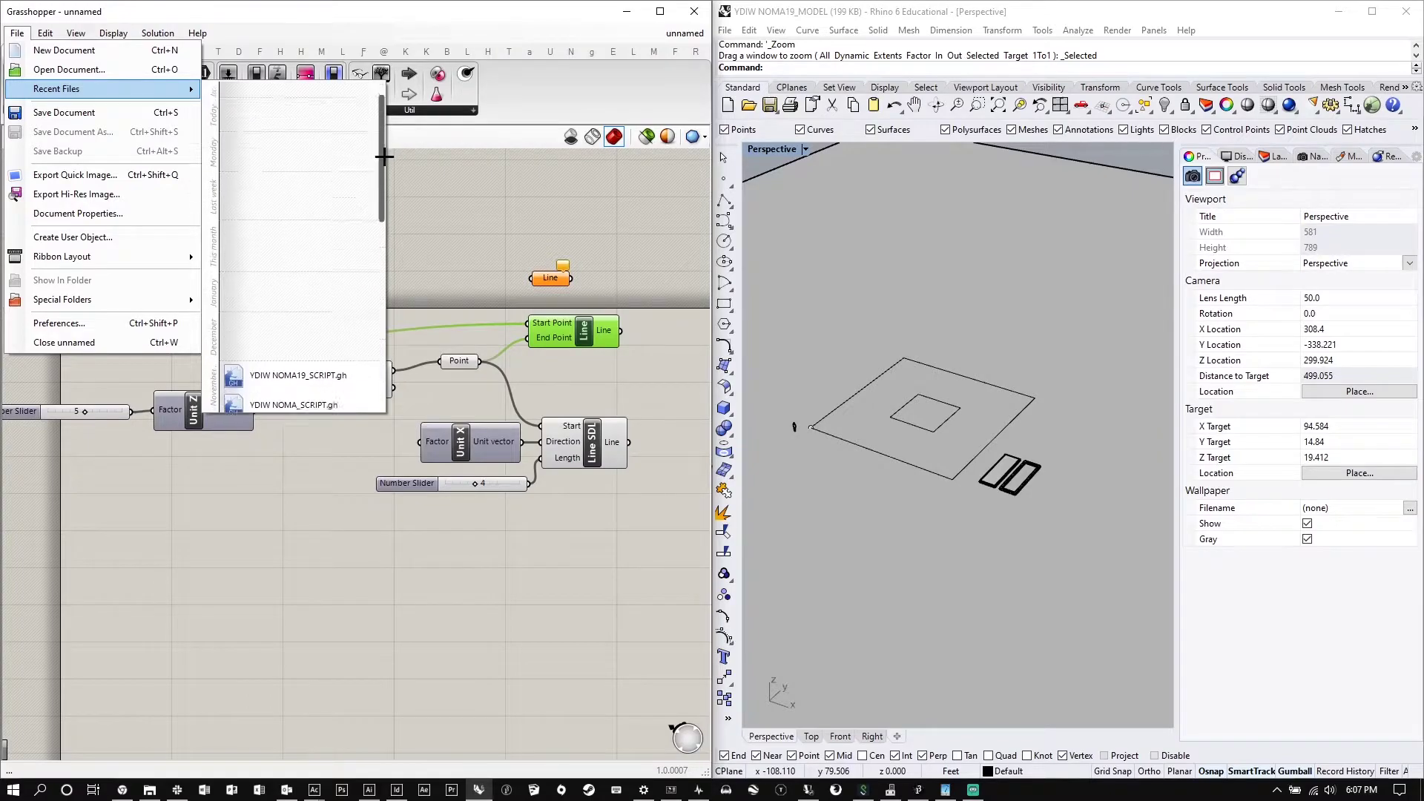
{"action": "left_click", "coordinate": [329, 354]}
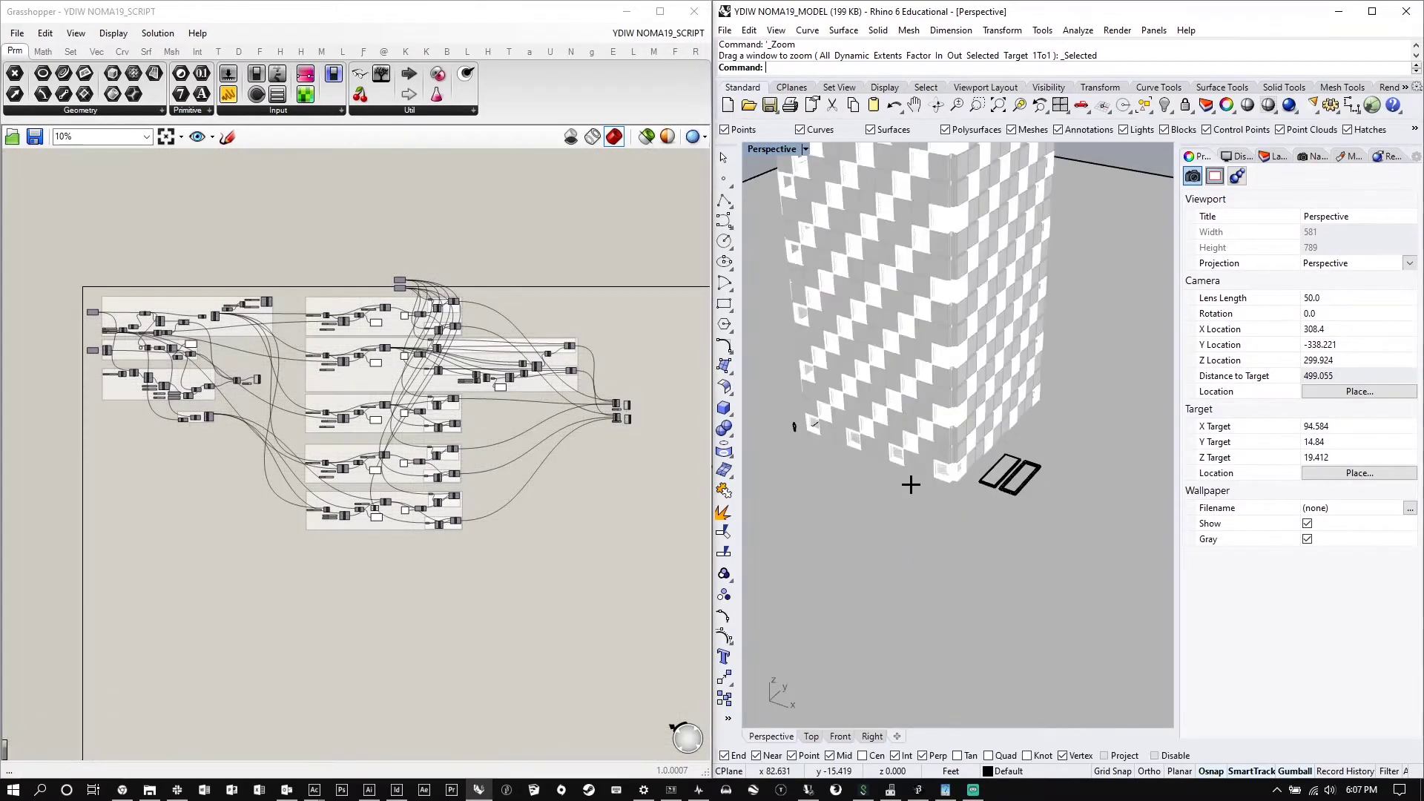
Examine the generated tower and its facade panels in the Perspective viewport from near and far
{"action": "scroll", "coordinate": [902, 465], "scroll_direction": "down", "scroll_amount": 10}
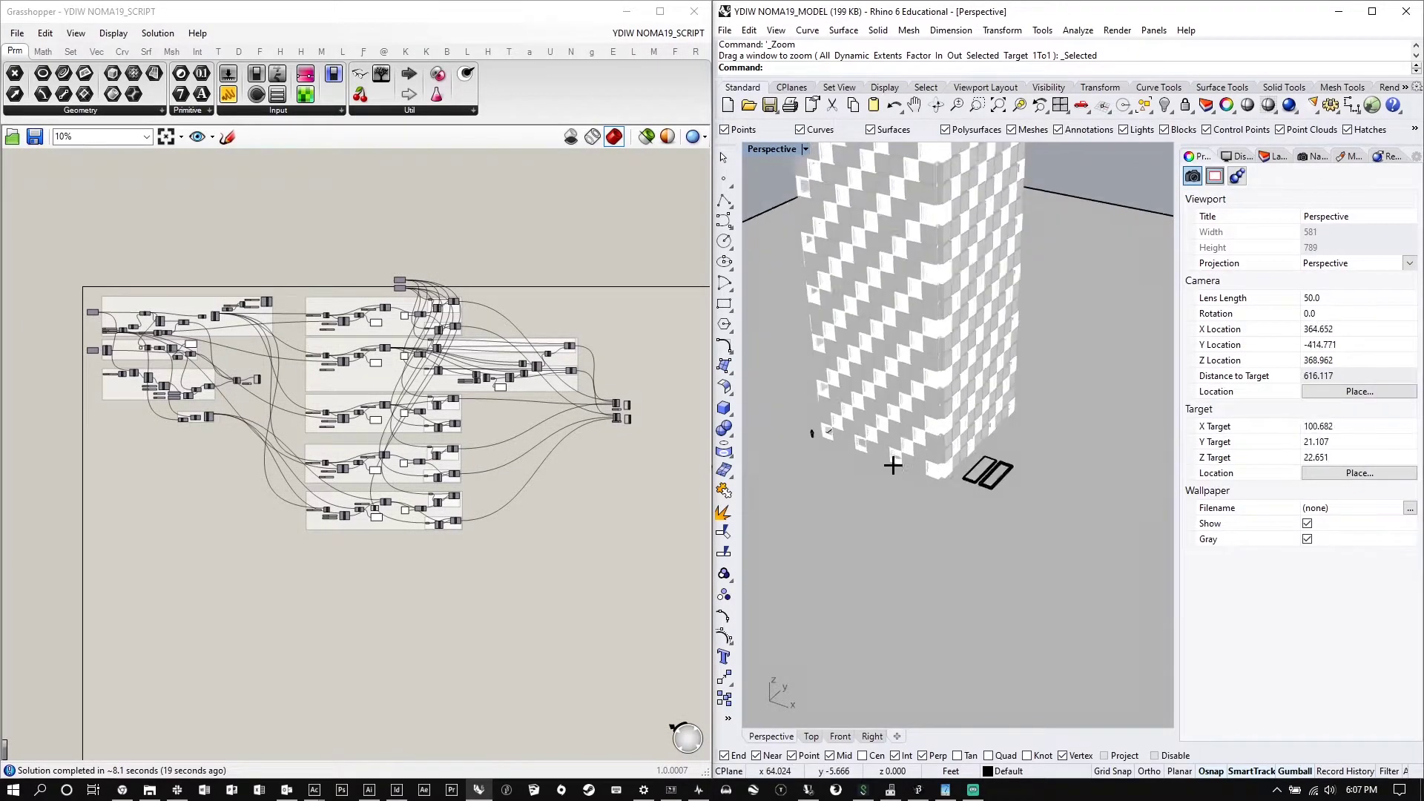
{"action": "scroll", "coordinate": [914, 363], "scroll_direction": "up", "scroll_amount": 5}
{"action": "right_click_drag", "start_coordinate": [890, 341], "coordinate": [1002, 299]}
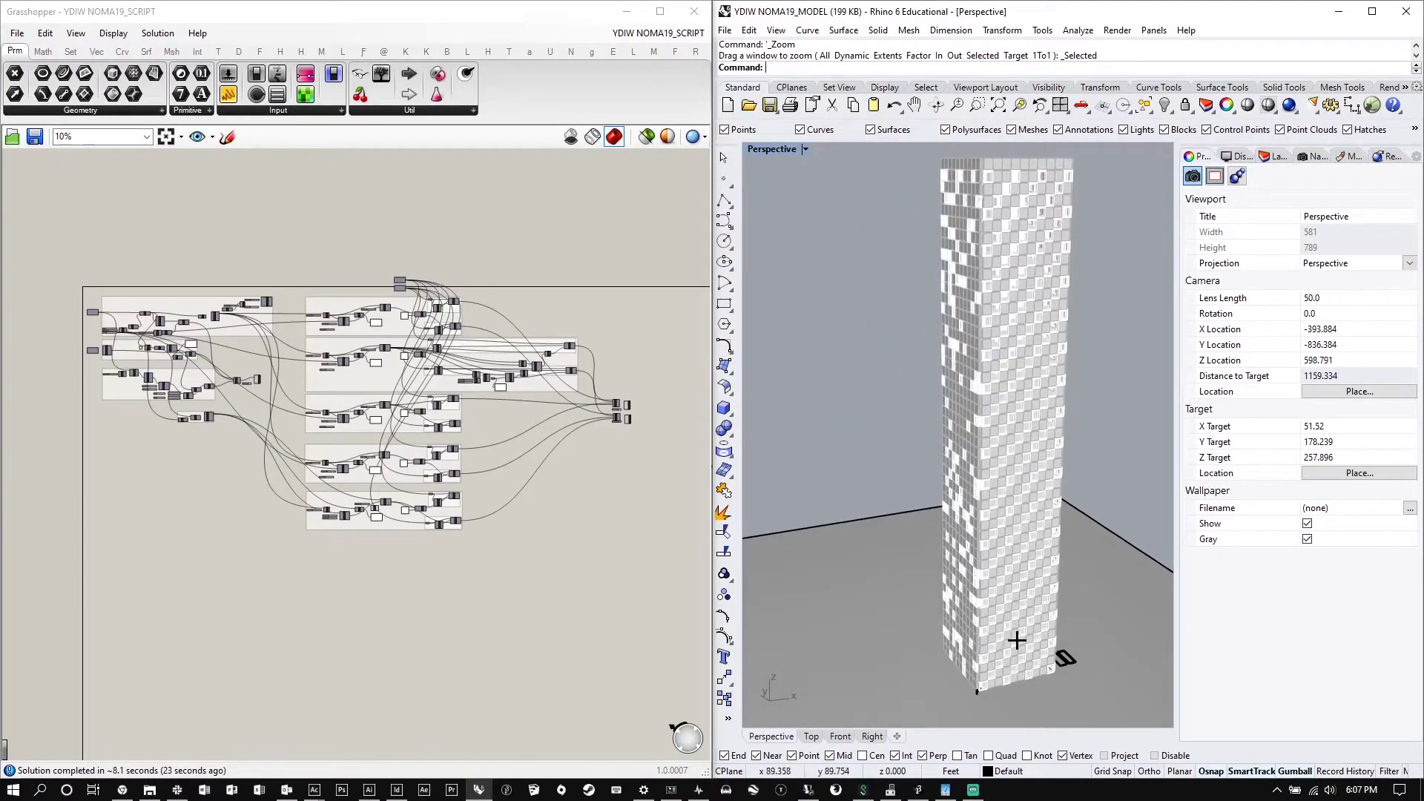
{"action": "scroll", "coordinate": [1036, 706], "scroll_direction": "up", "scroll_amount": 5}
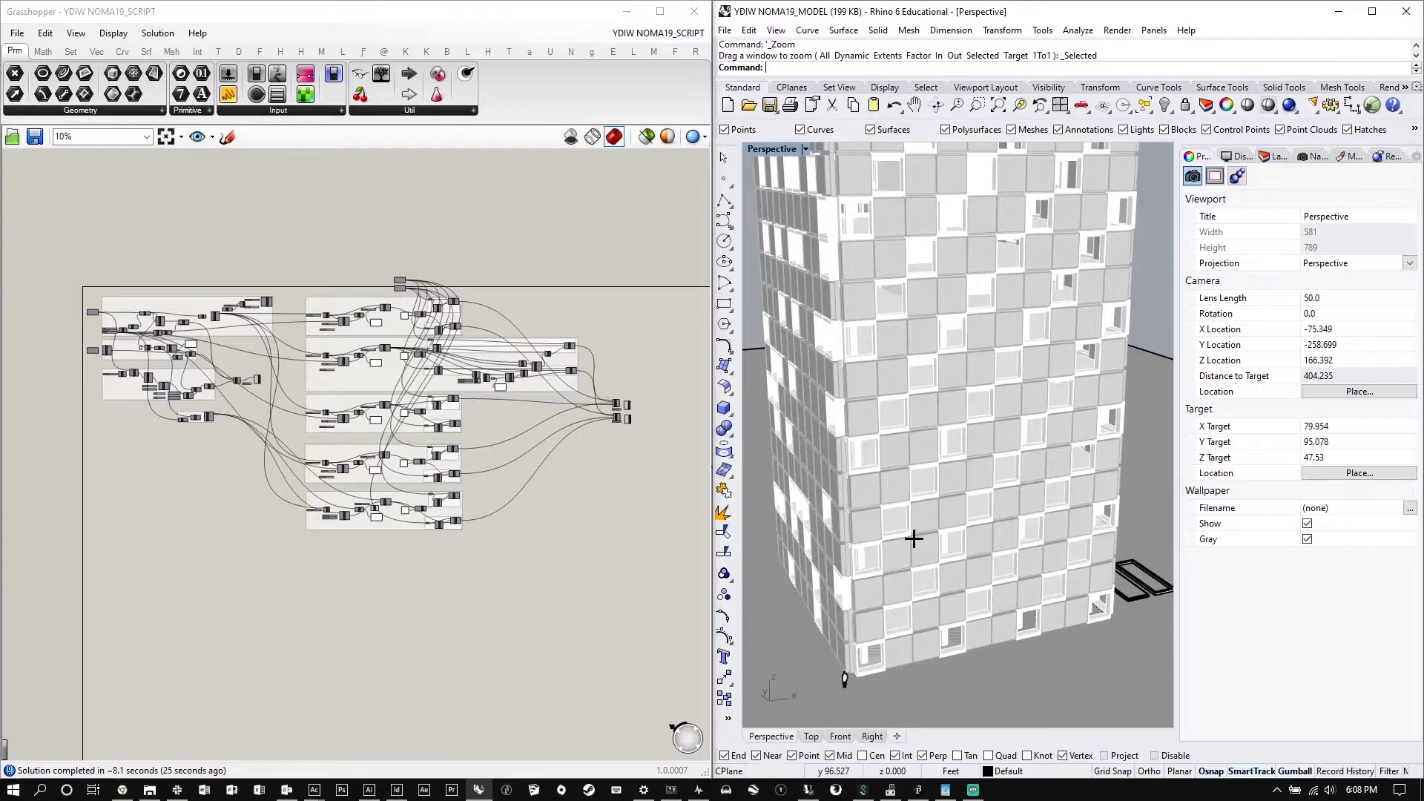
{"action": "scroll", "coordinate": [967, 515], "scroll_direction": "down", "scroll_amount": 5}
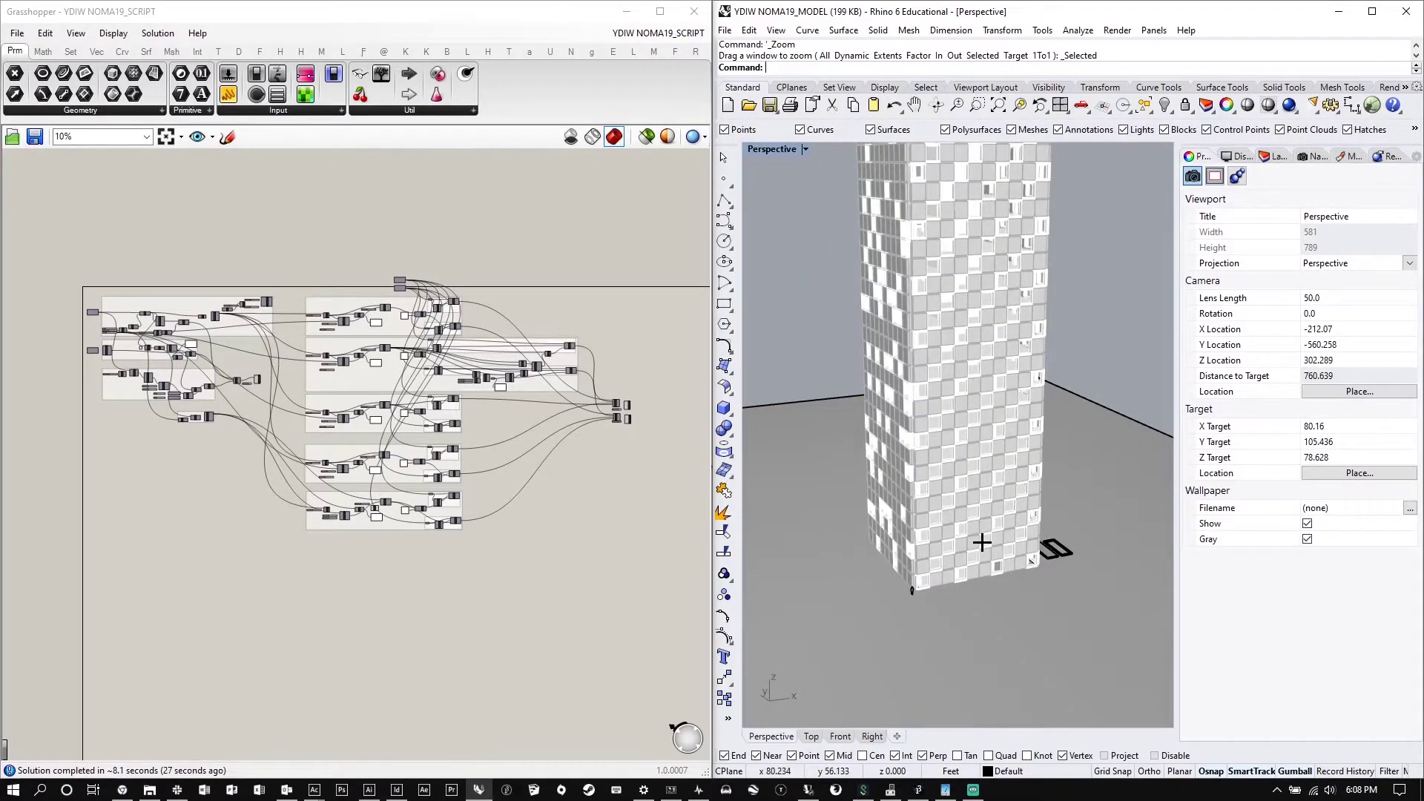
{"action": "scroll", "coordinate": [972, 518], "scroll_direction": "down", "scroll_amount": 5}
{"action": "scroll", "coordinate": [969, 514], "scroll_direction": "up", "scroll_amount": 3}
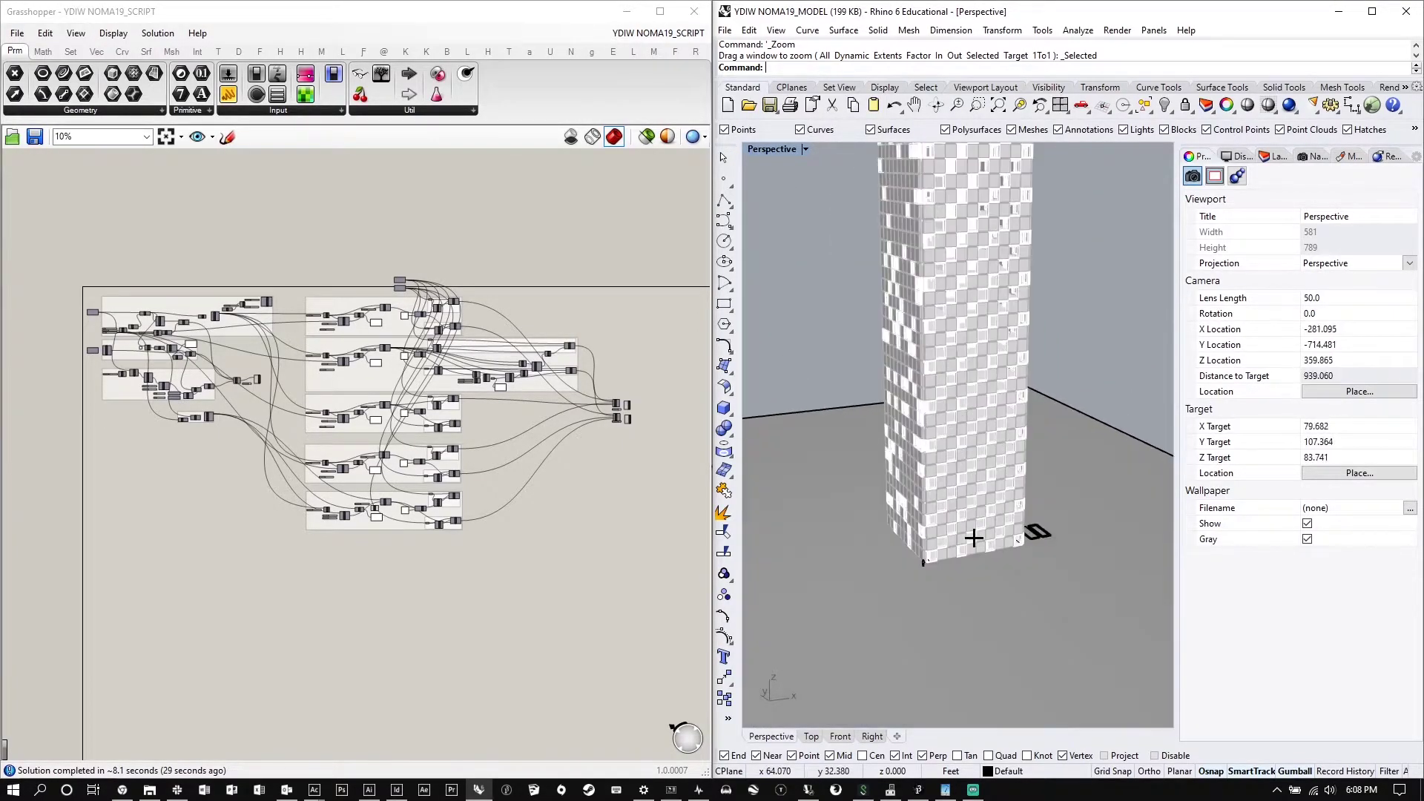
{"action": "scroll", "coordinate": [787, 573], "scroll_direction": "up", "scroll_amount": 3}
Turn on the control points of the tower's FOOTPRINT curve and limit the Grasshopper preview to selected objects
{"action": "left_click", "coordinate": [931, 533]}
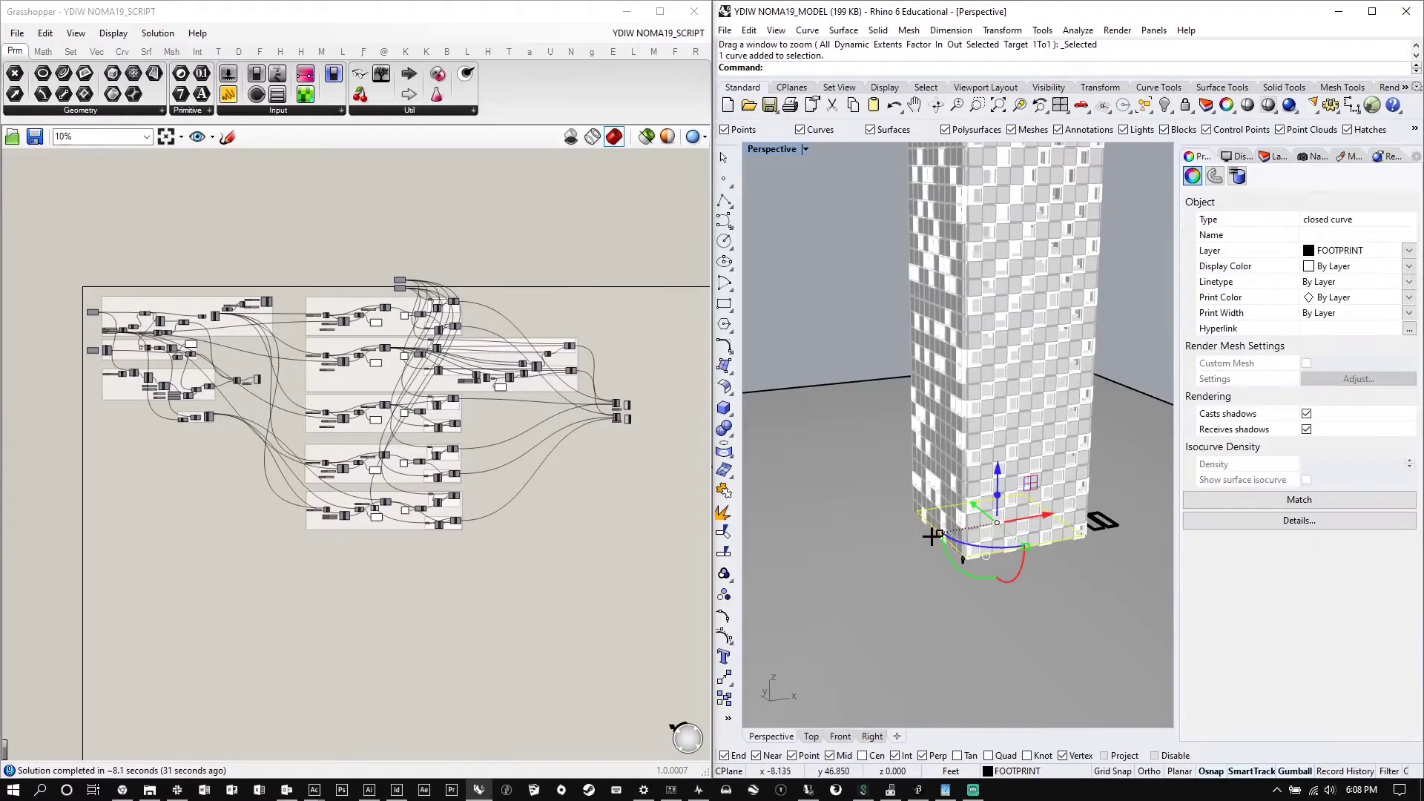
{"action": "left_click", "coordinate": [725, 632]}
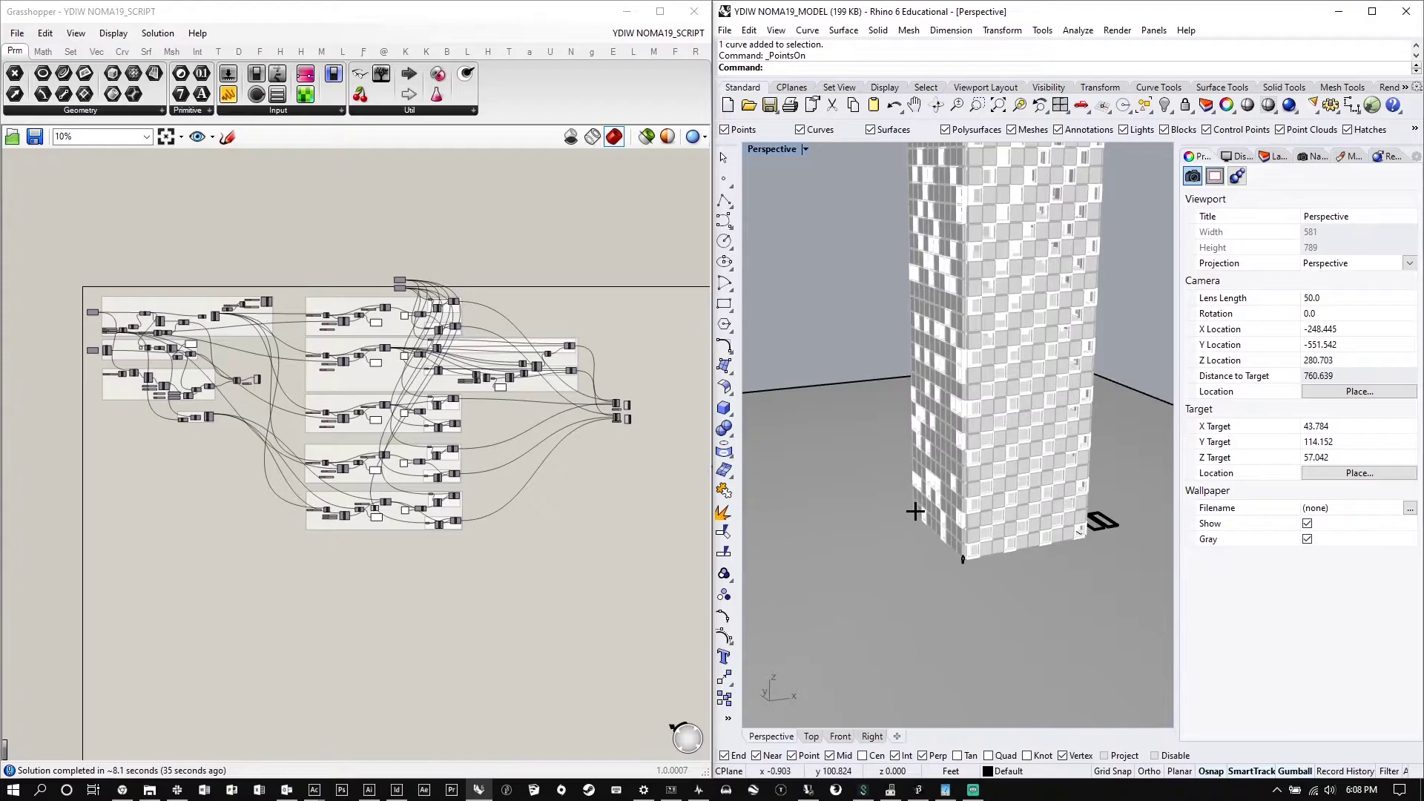
{"action": "left_click", "coordinate": [647, 136]}
{"action": "scroll", "coordinate": [1043, 562], "scroll_direction": "up", "scroll_amount": 3}
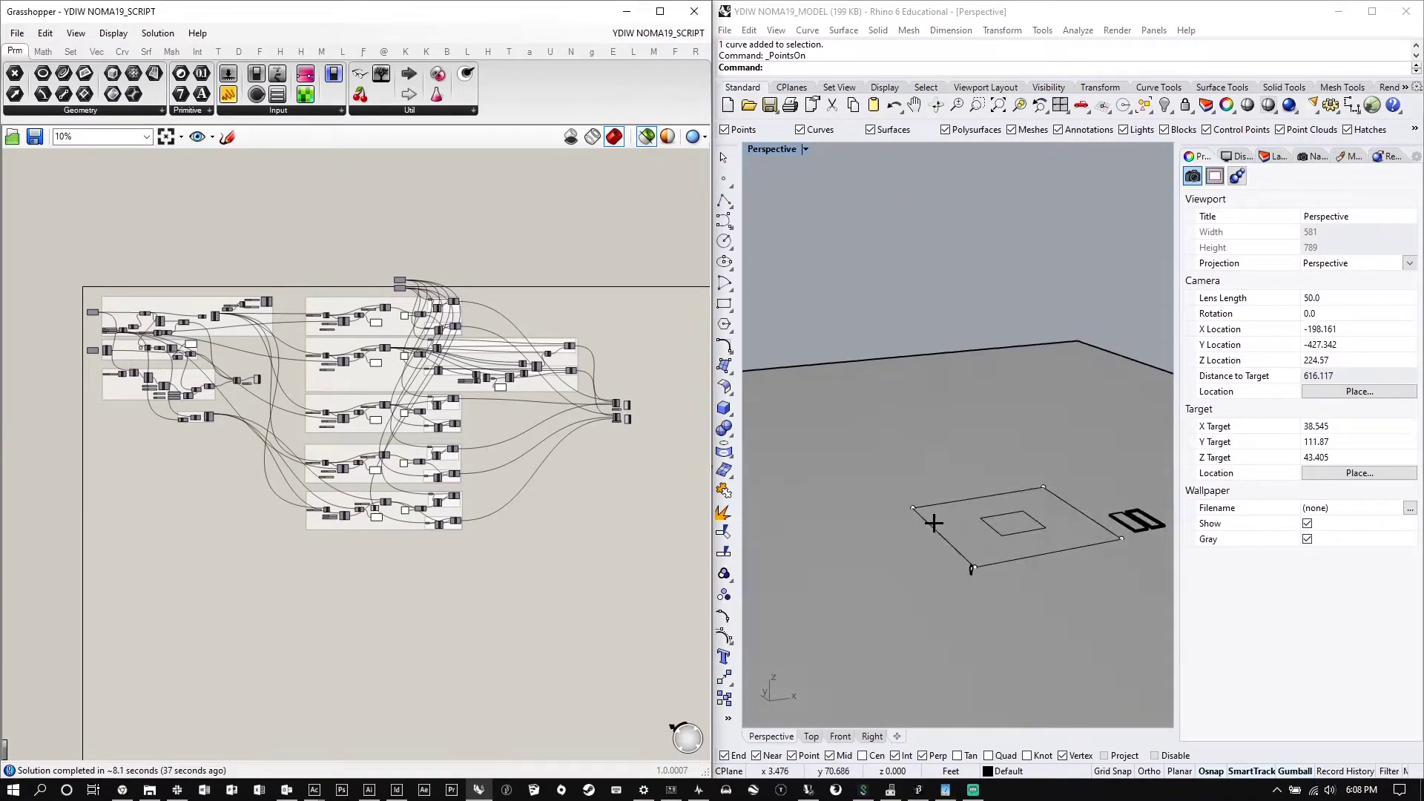
Move the two control points on the footprint's negative-X edge outward along X, and clear the selection
{"action": "left_click", "coordinate": [978, 572]}
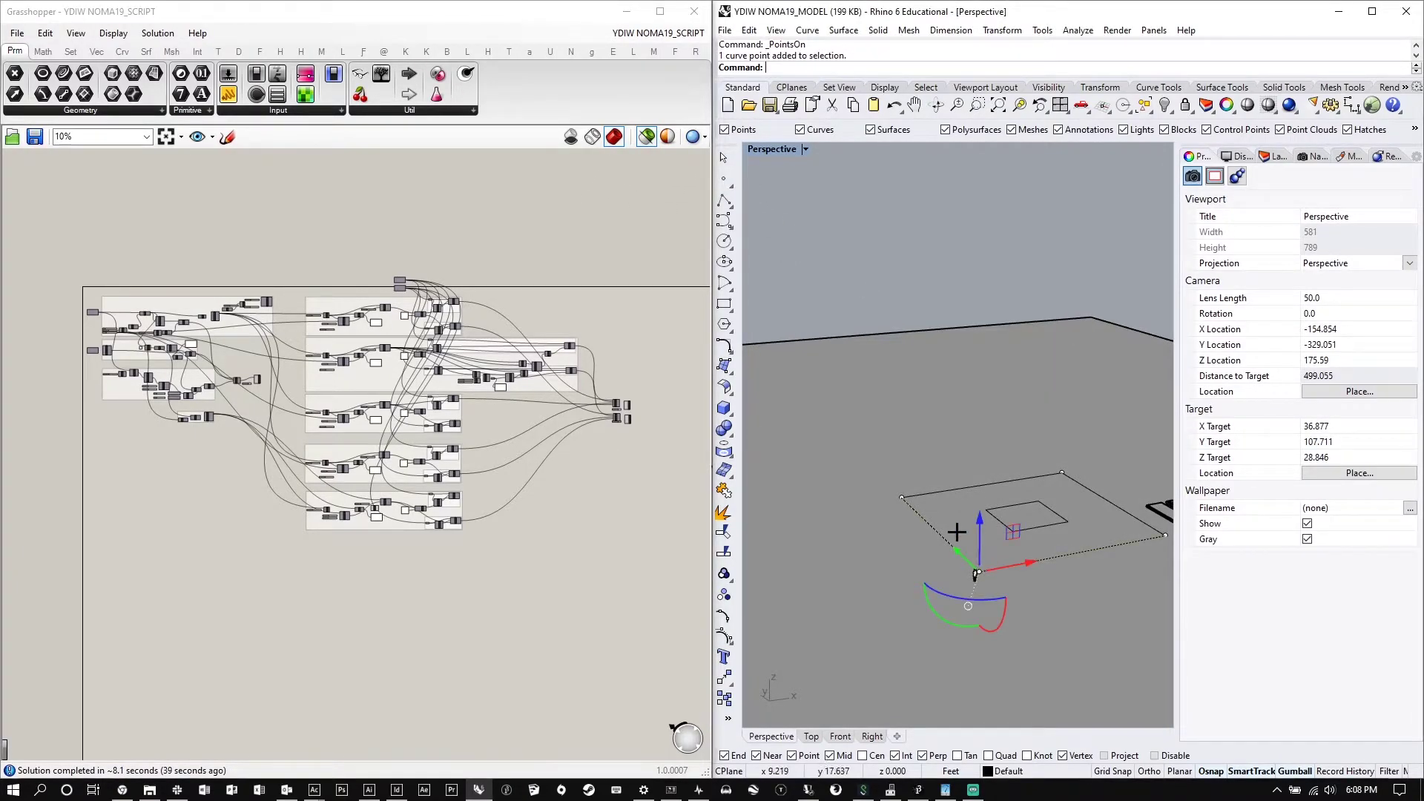
{"action": "left_click", "coordinate": [902, 498], "text": "shift"}
{"action": "left_click_drag", "start_coordinate": [983, 523], "coordinate": [945, 581]}
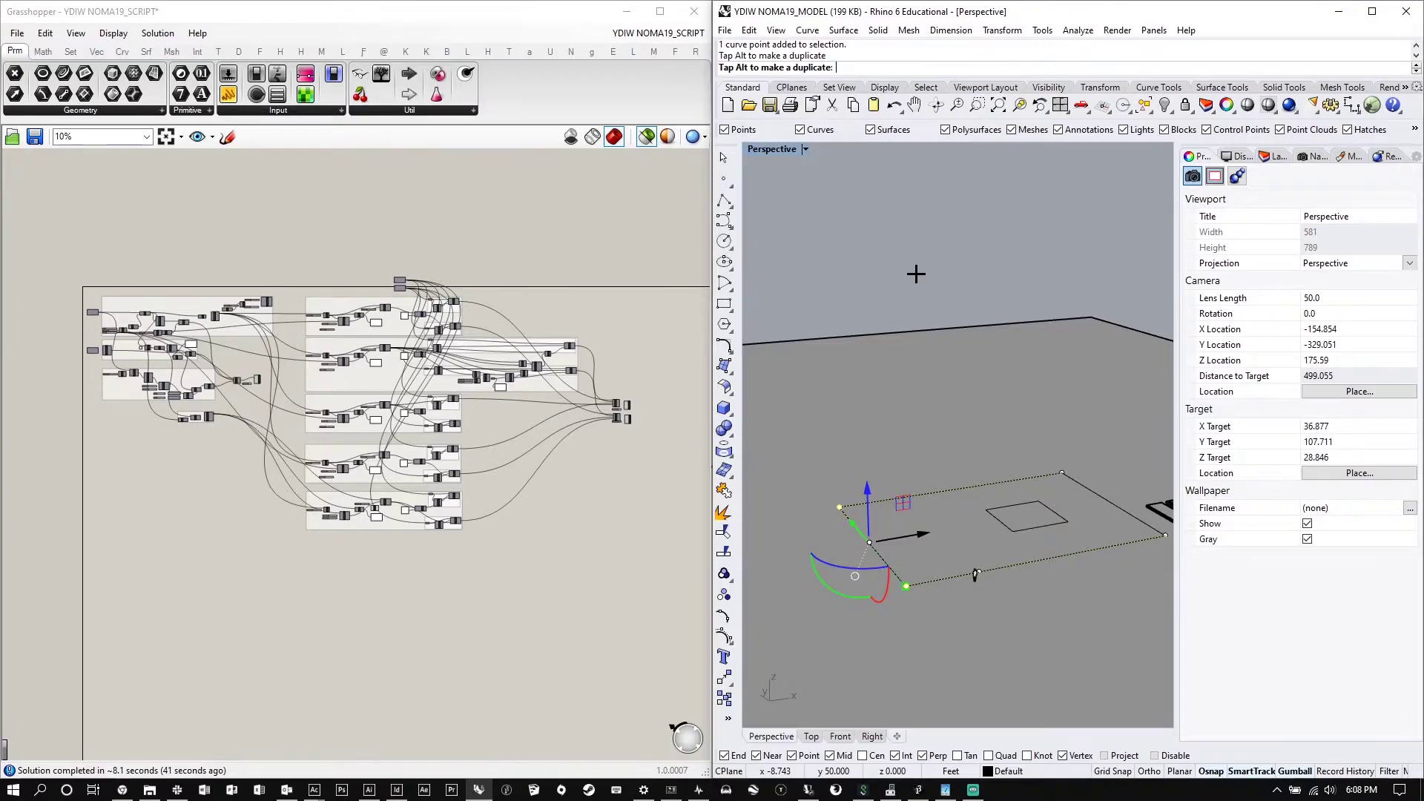
{"action": "key", "text": "Escape"}
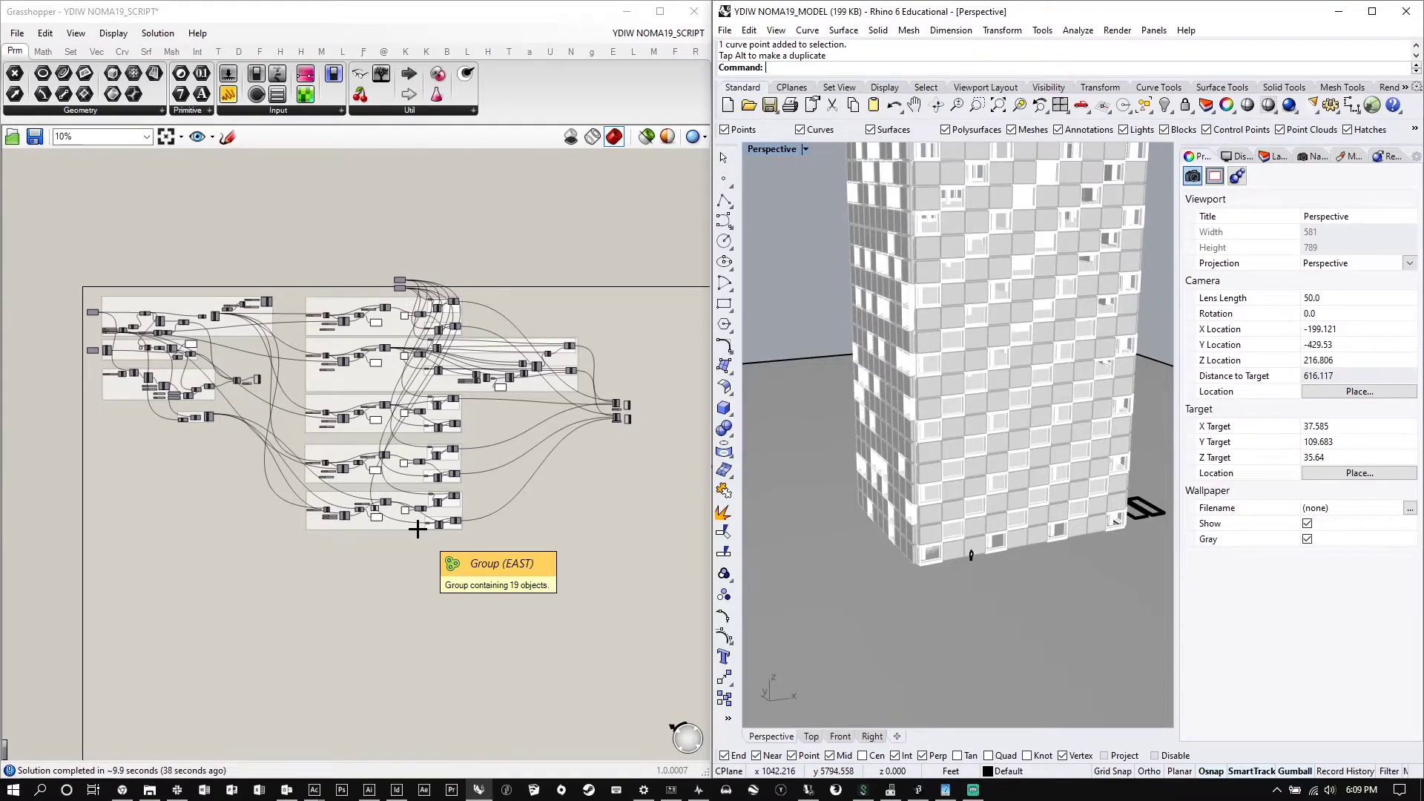
Examine the regenerated tower's window openings, facade patterns and parapet from several sides
{"action": "right_click_drag", "start_coordinate": [827, 487], "coordinate": [952, 492]}
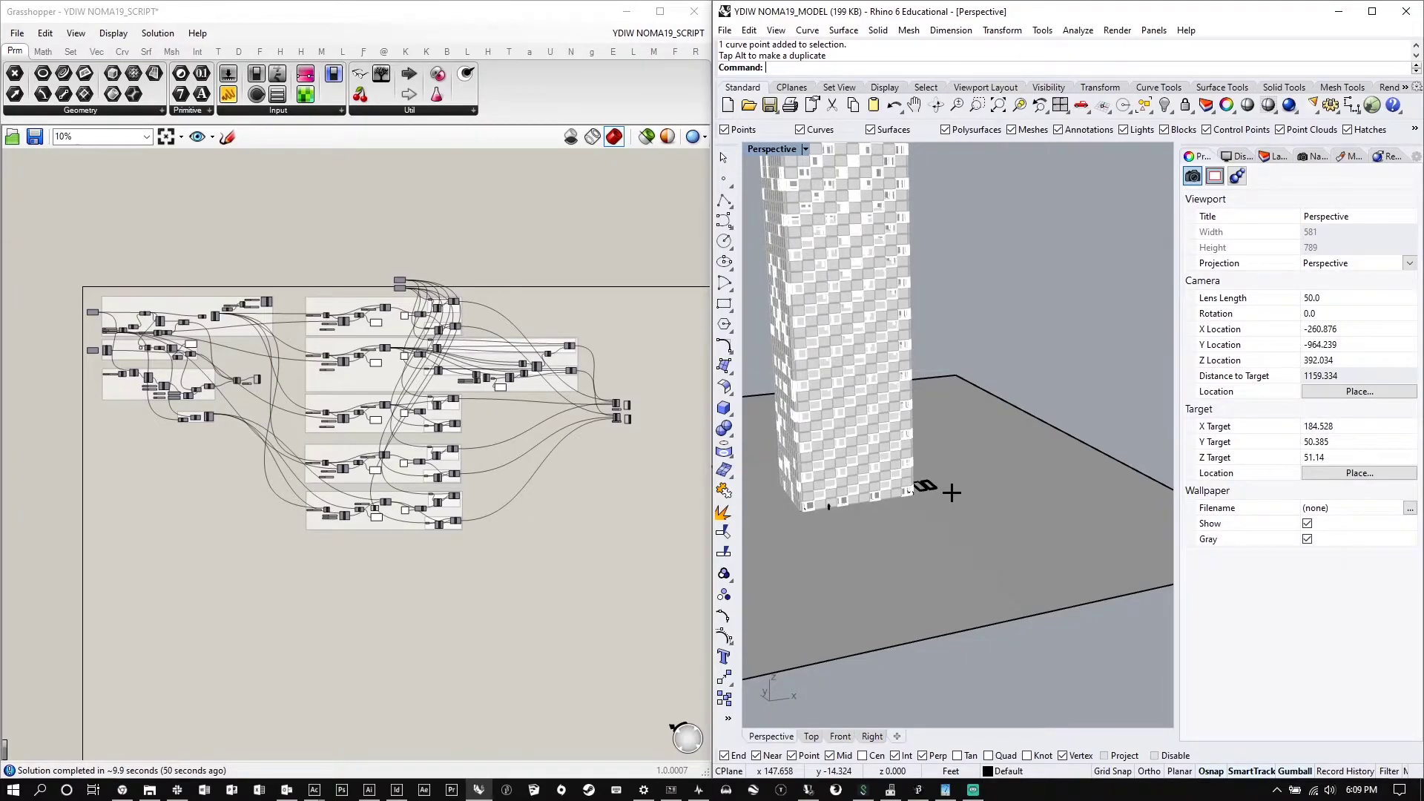
{"action": "scroll", "coordinate": [906, 566], "scroll_direction": "down", "scroll_amount": 2}
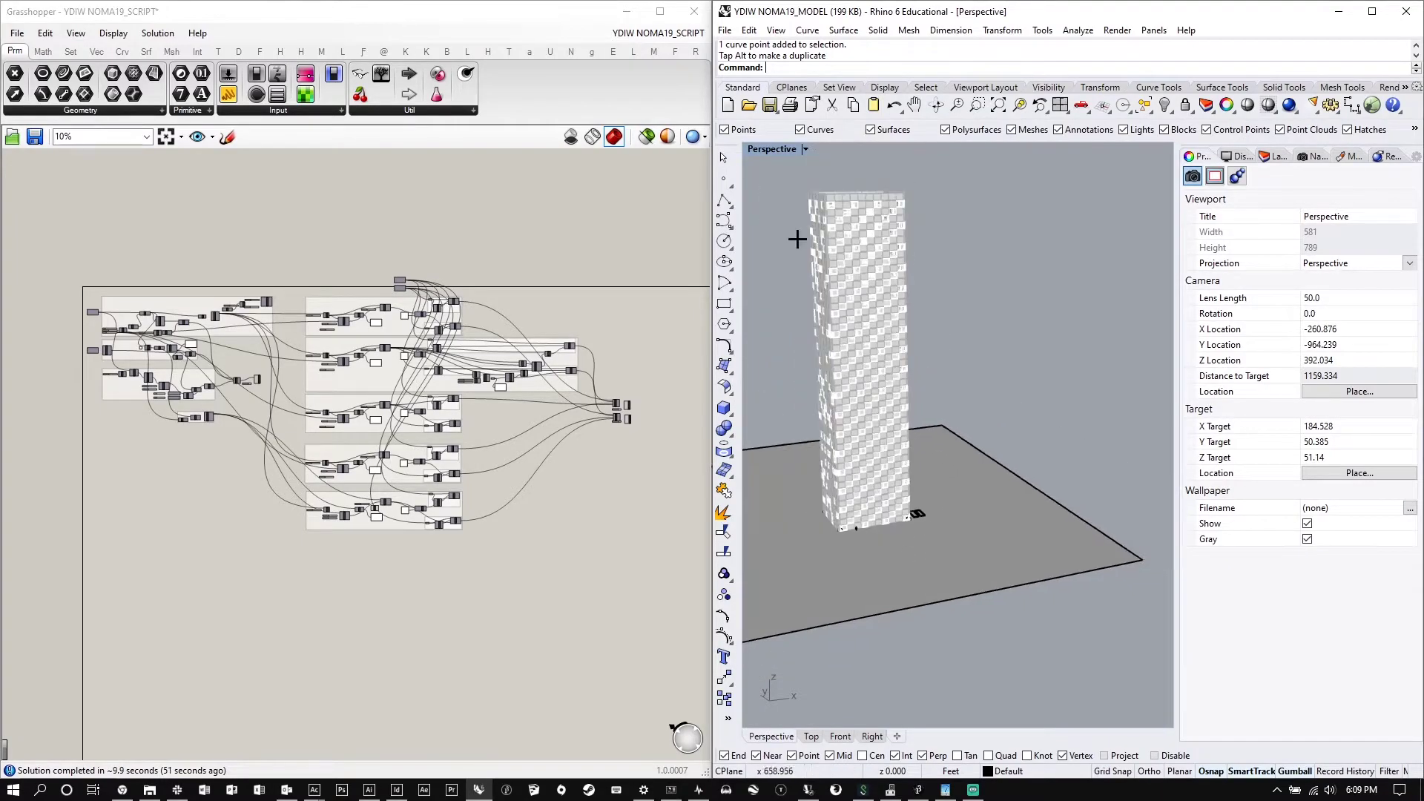
{"action": "scroll", "coordinate": [820, 302], "scroll_direction": "down", "scroll_amount": 2}
{"action": "scroll", "coordinate": [872, 312], "scroll_direction": "up", "scroll_amount": 3}
{"action": "right_click_drag", "start_coordinate": [868, 349], "coordinate": [866, 324]}
{"action": "scroll", "coordinate": [833, 210], "scroll_direction": "up", "scroll_amount": 6}
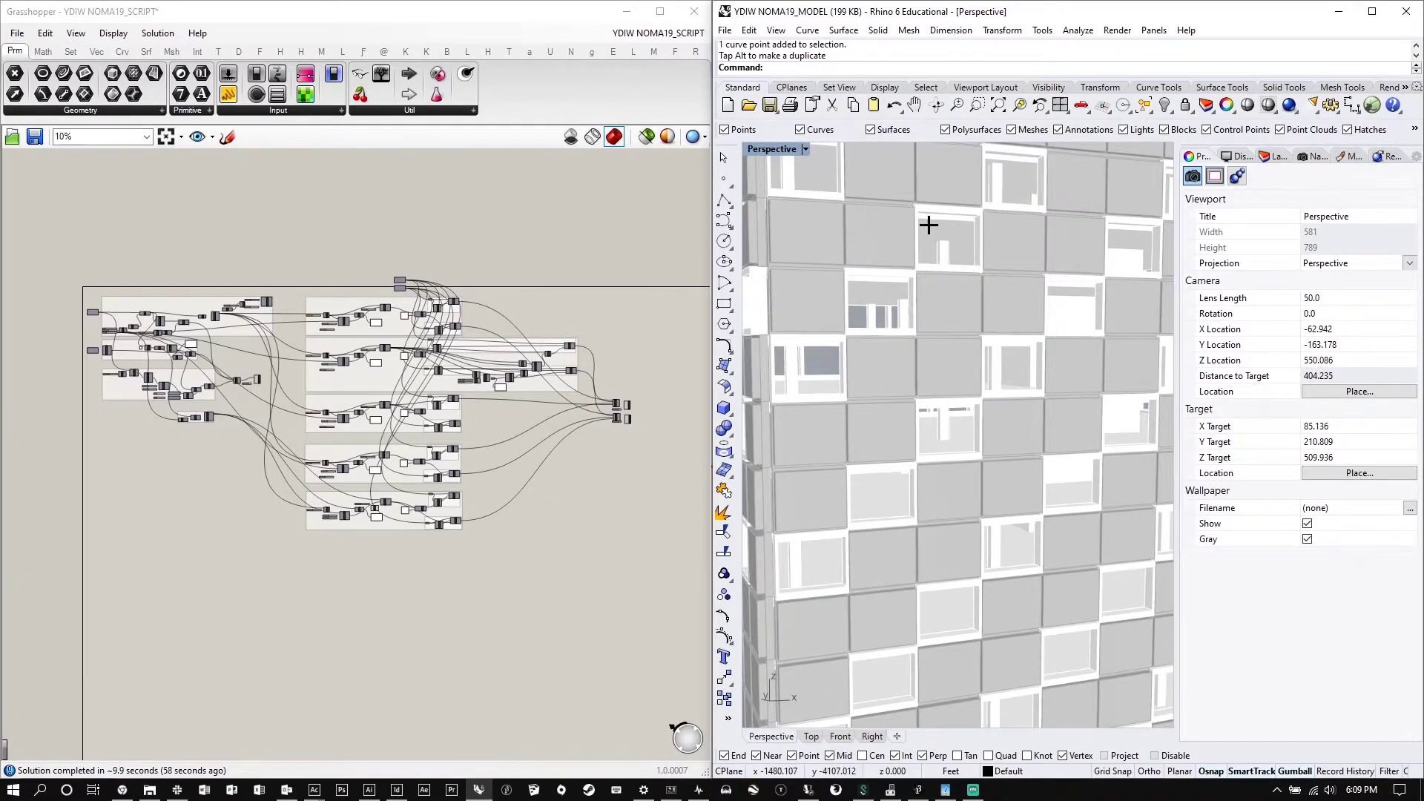
{"action": "scroll", "coordinate": [932, 227], "scroll_direction": "down", "scroll_amount": 3}
{"action": "scroll", "coordinate": [986, 246], "scroll_direction": "up", "scroll_amount": 4}
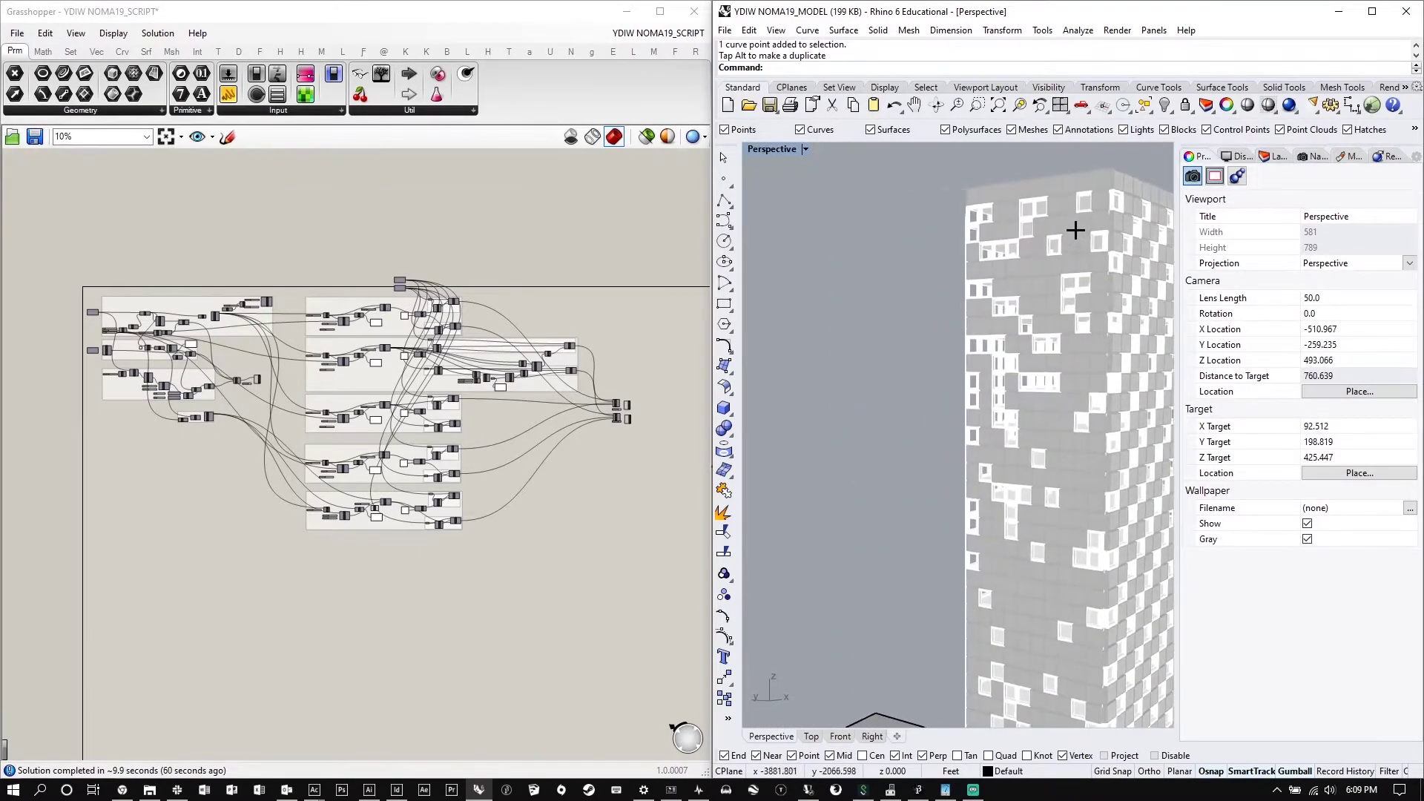
{"action": "scroll", "coordinate": [992, 359], "scroll_direction": "down", "scroll_amount": 4}
{"action": "right_click_drag", "start_coordinate": [942, 382], "coordinate": [1057, 327]}
{"action": "scroll", "coordinate": [1056, 327], "scroll_direction": "up", "scroll_amount": 5}
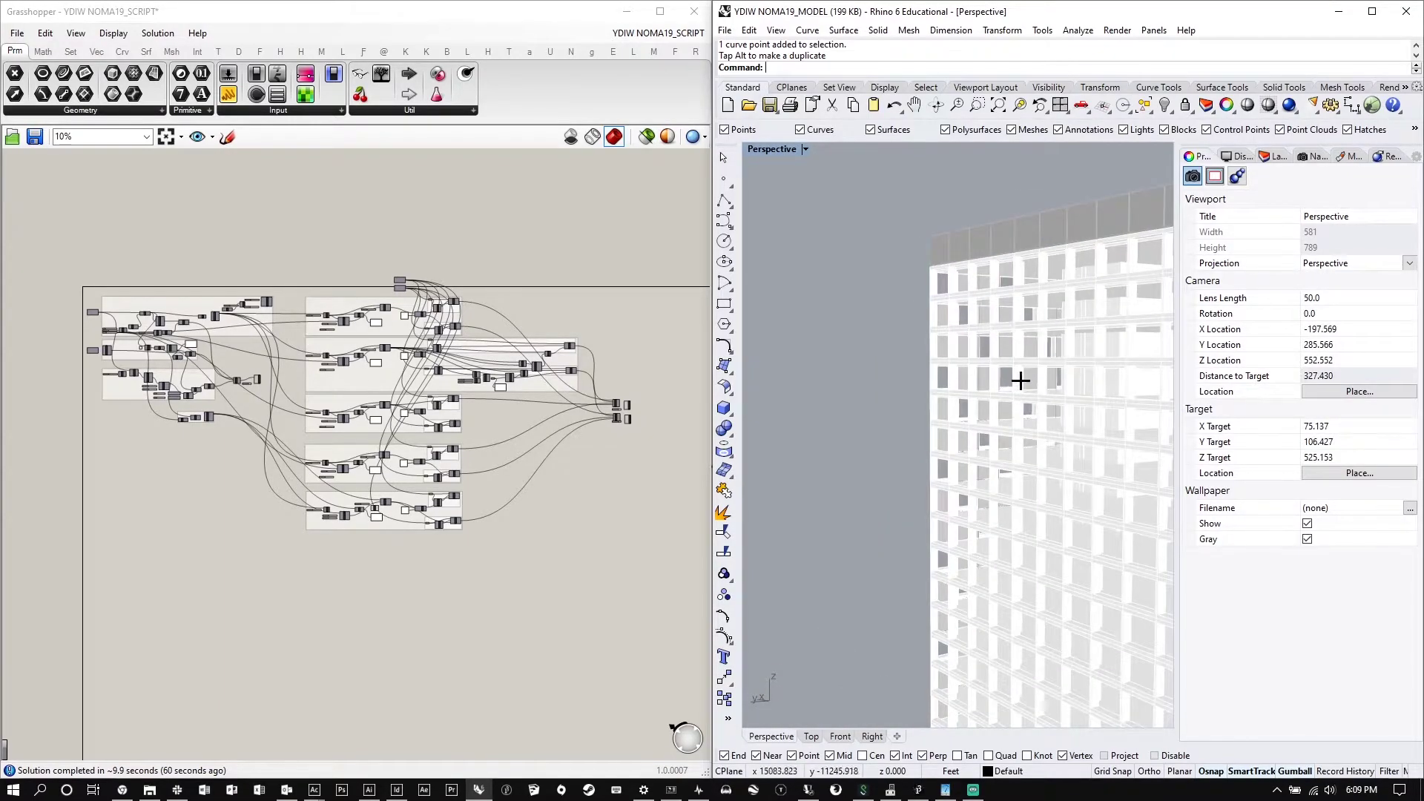
{"action": "scroll", "coordinate": [965, 386], "scroll_direction": "down", "scroll_amount": 4}
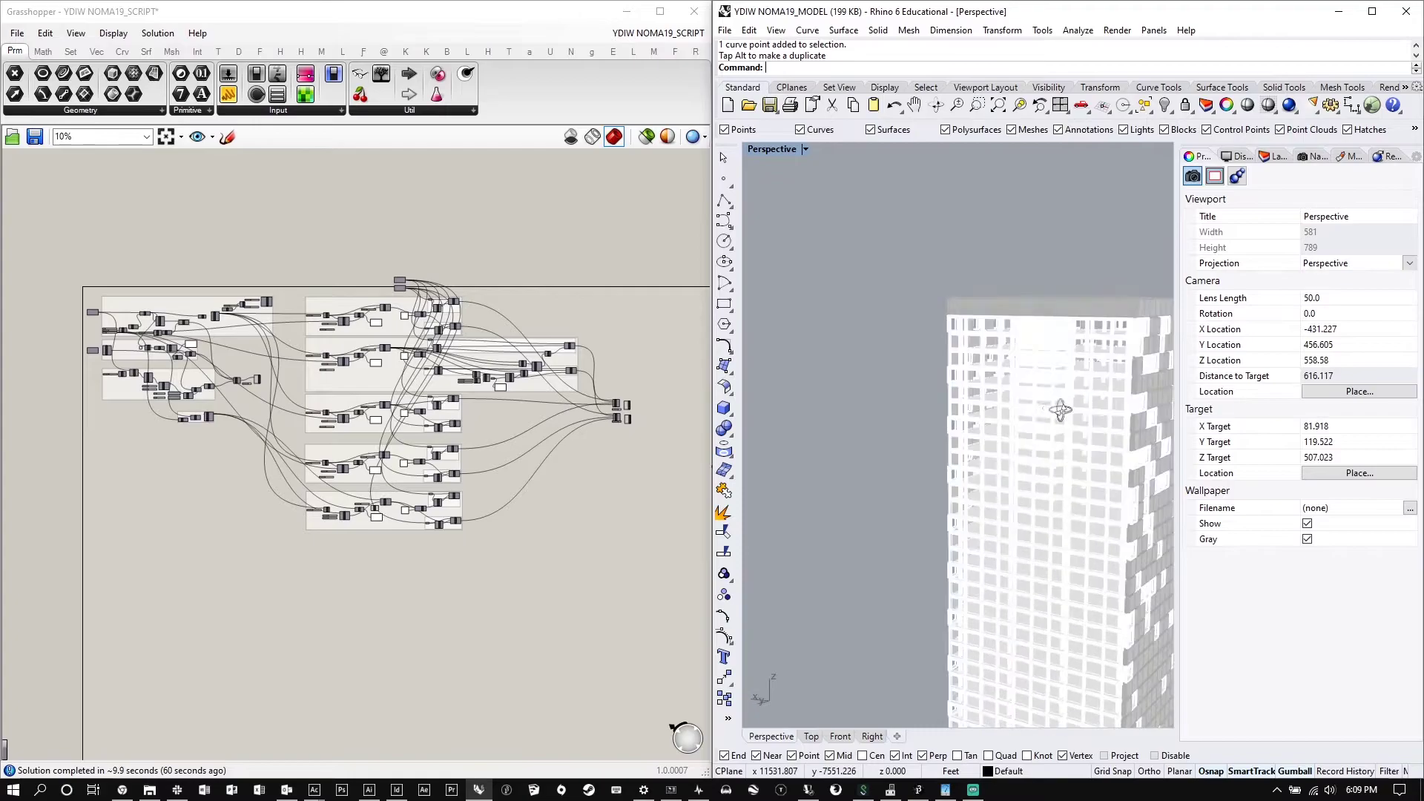
{"action": "right_click_drag", "start_coordinate": [947, 408], "coordinate": [1038, 443]}
{"action": "scroll", "coordinate": [1038, 442], "scroll_direction": "down", "scroll_amount": 5}
Examine the facade component groups in the script and compare them with the tower's roof and facades
{"action": "scroll", "coordinate": [436, 462], "scroll_direction": "up", "scroll_amount": 8}
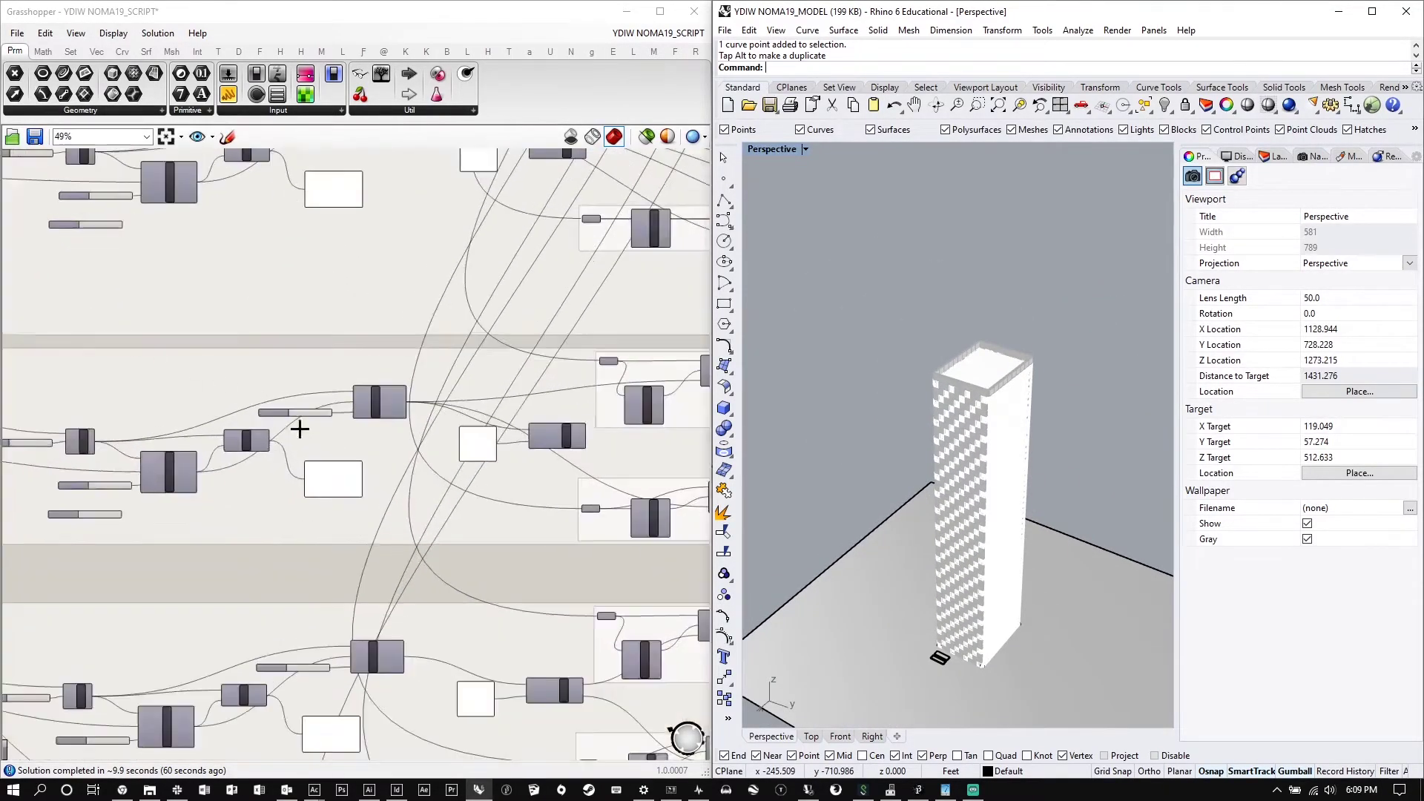
{"action": "scroll", "coordinate": [448, 455], "scroll_direction": "down", "scroll_amount": 4}
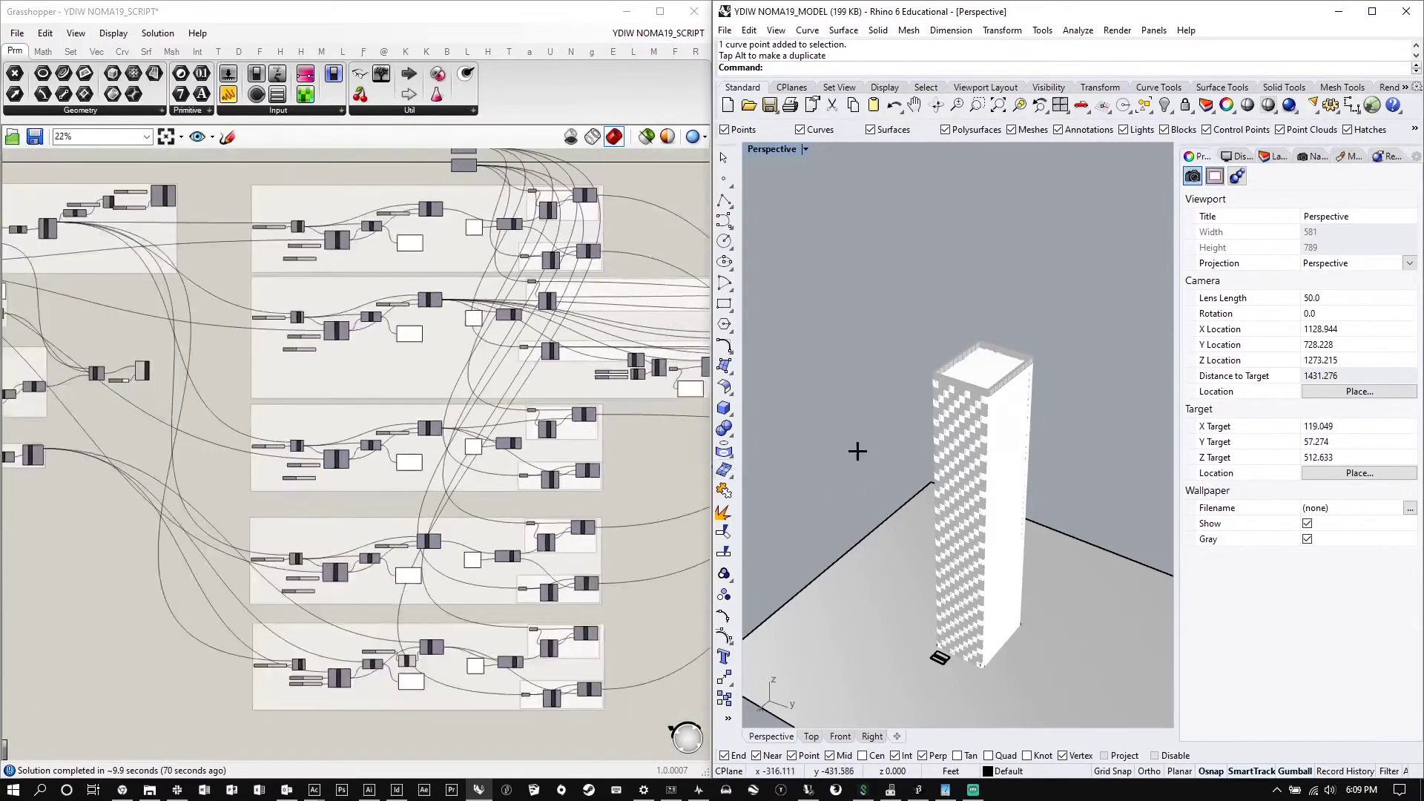
{"action": "right_click_drag", "start_coordinate": [994, 423], "coordinate": [966, 432], "text": "shift"}
{"action": "scroll", "coordinate": [965, 432], "scroll_direction": "up", "scroll_amount": 9}
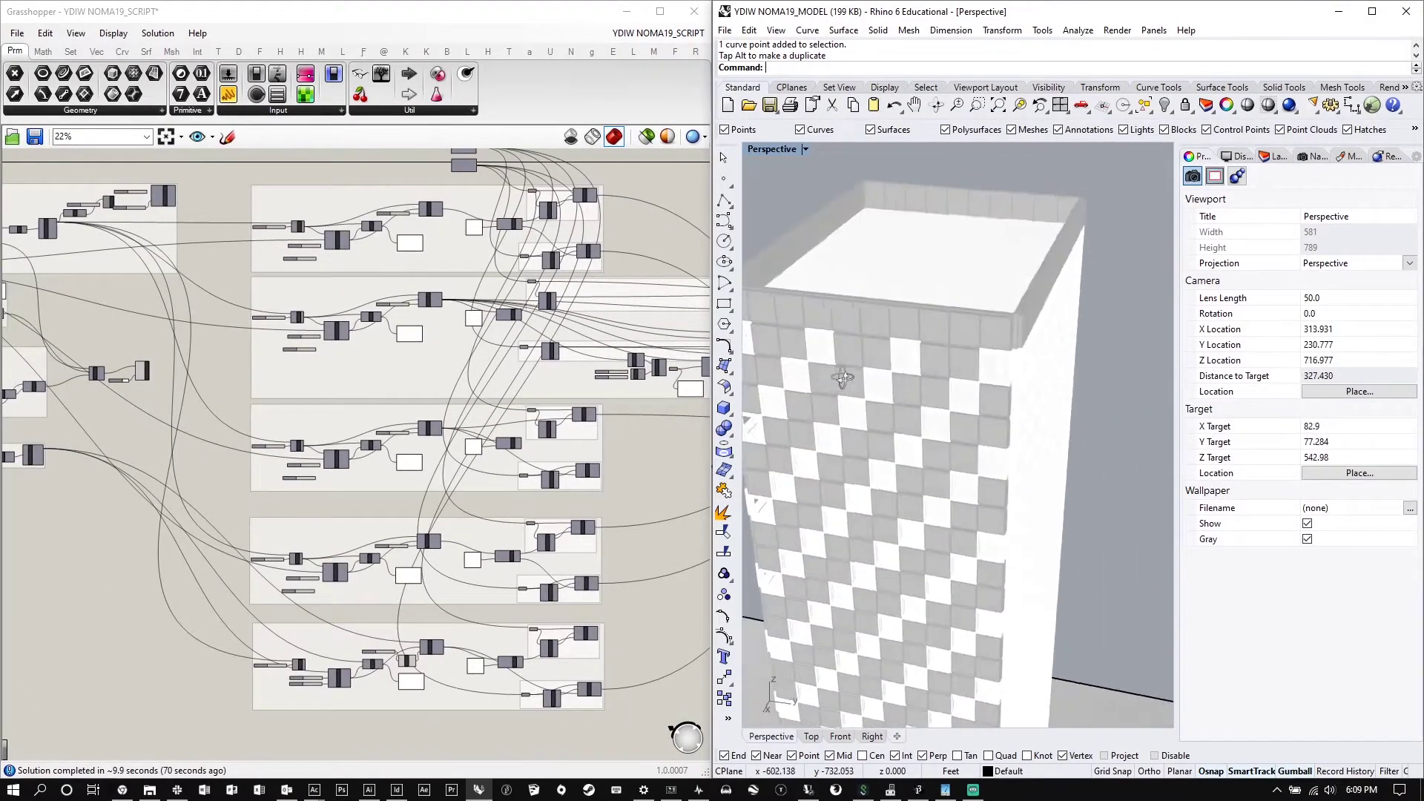
{"action": "scroll", "coordinate": [1027, 315], "scroll_direction": "down", "scroll_amount": 5}
{"action": "right_click_drag", "start_coordinate": [1027, 315], "coordinate": [1027, 382]}
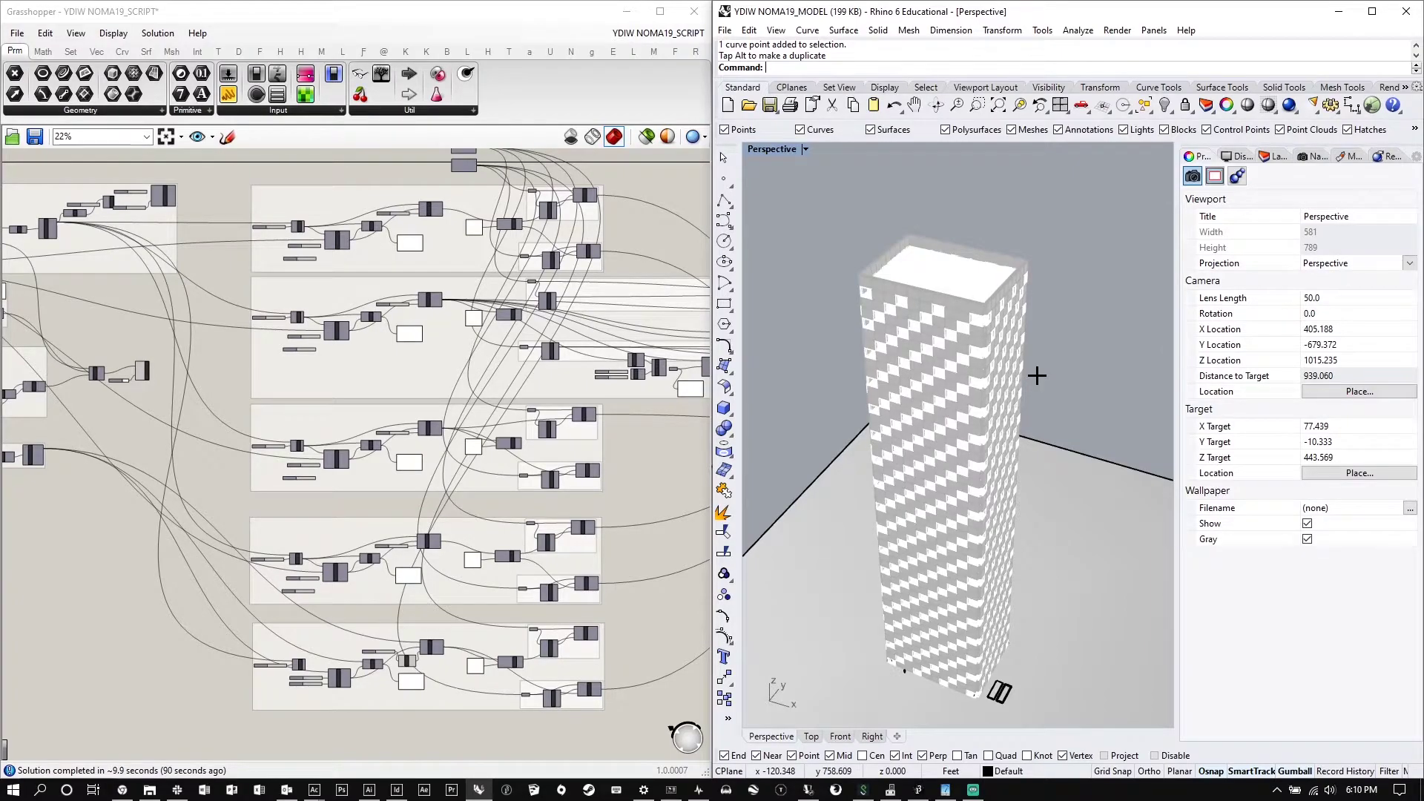
Switch to Acrobat's You're Doing it Wrong - UTK Session 01.pdf and show page 23, What is BIM?, in full screen
{"action": "left_click", "coordinate": [396, 789]}
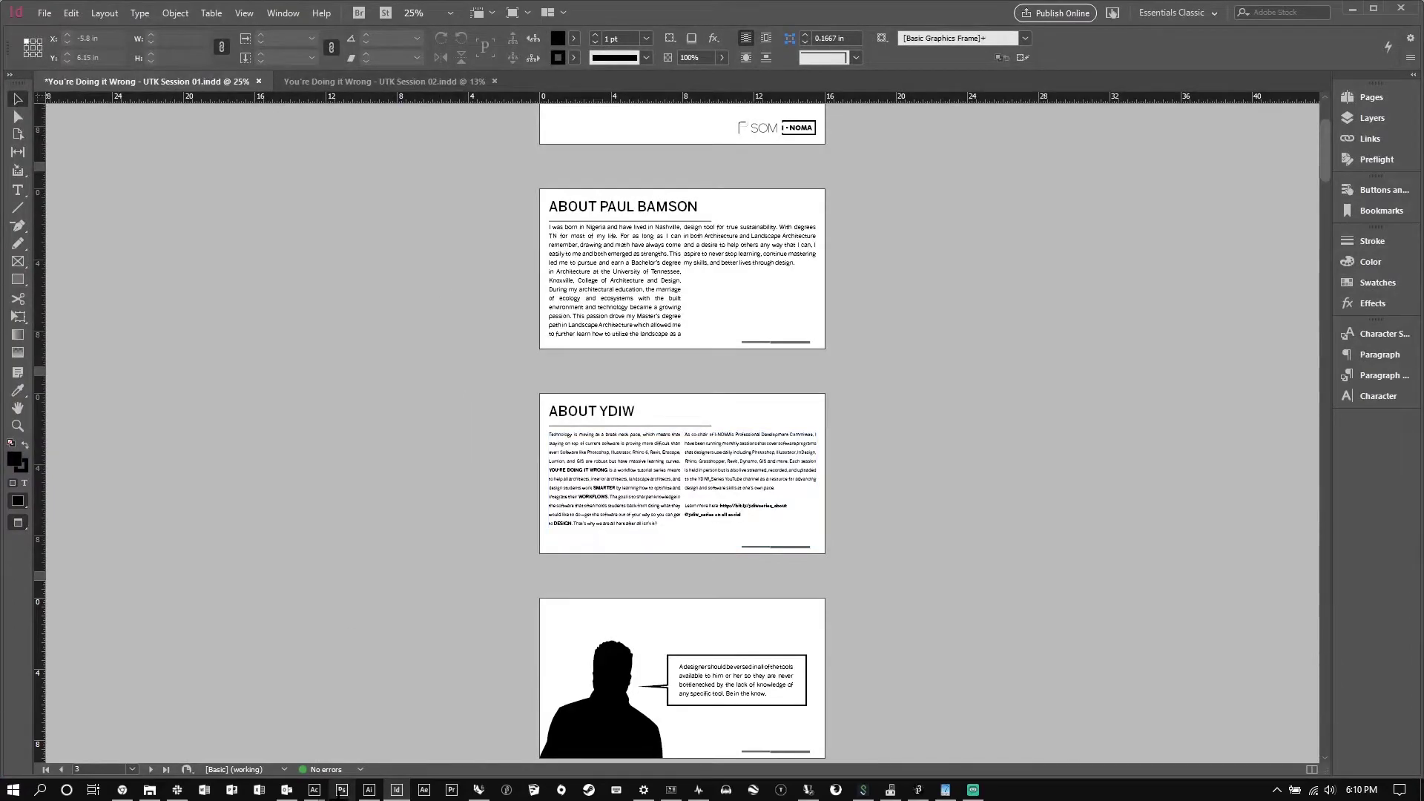
{"action": "mouse_move", "coordinate": [313, 789]}
{"action": "left_click", "coordinate": [401, 730]}
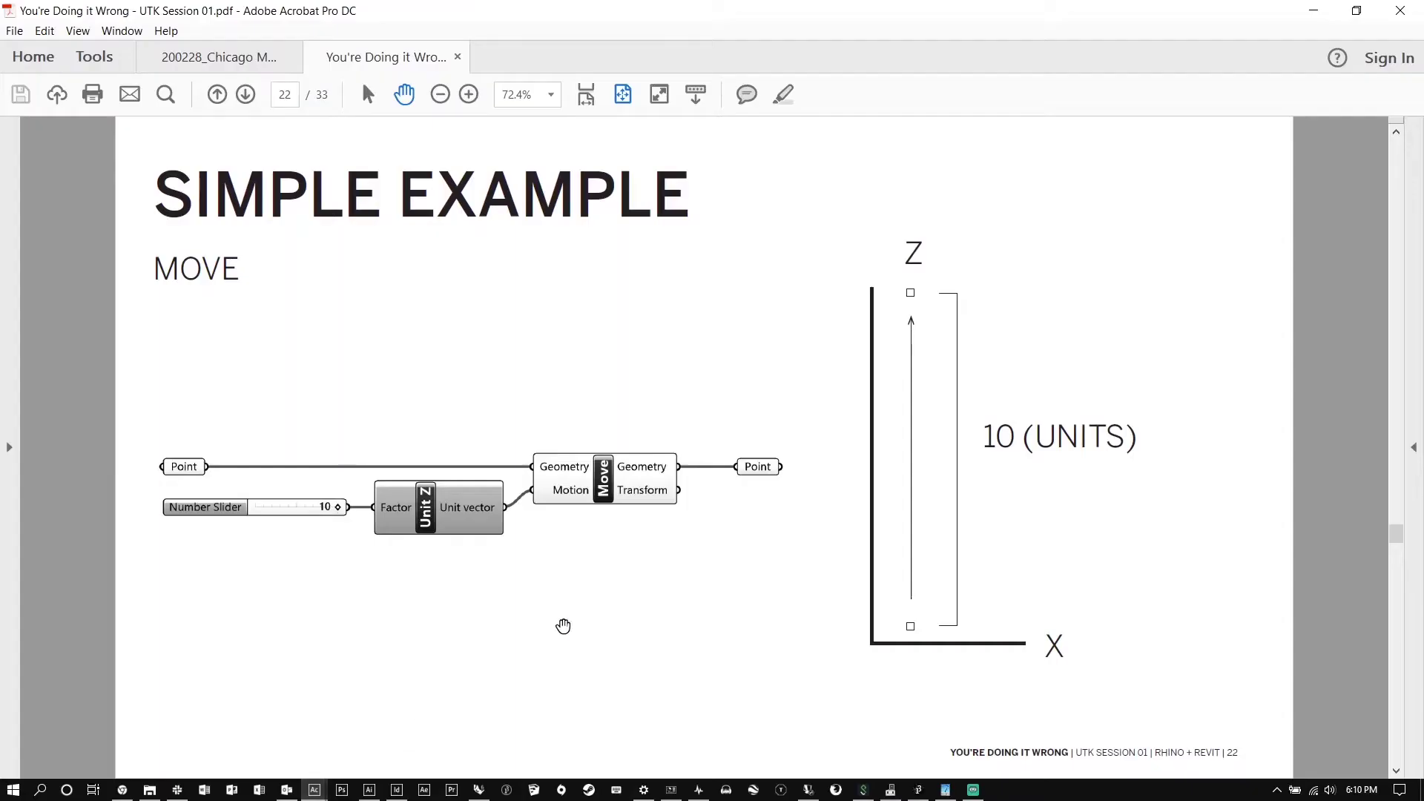
{"action": "scroll", "coordinate": [1068, 569], "scroll_direction": "down", "scroll_amount": 1}
{"action": "key", "text": "ctrl+l"}
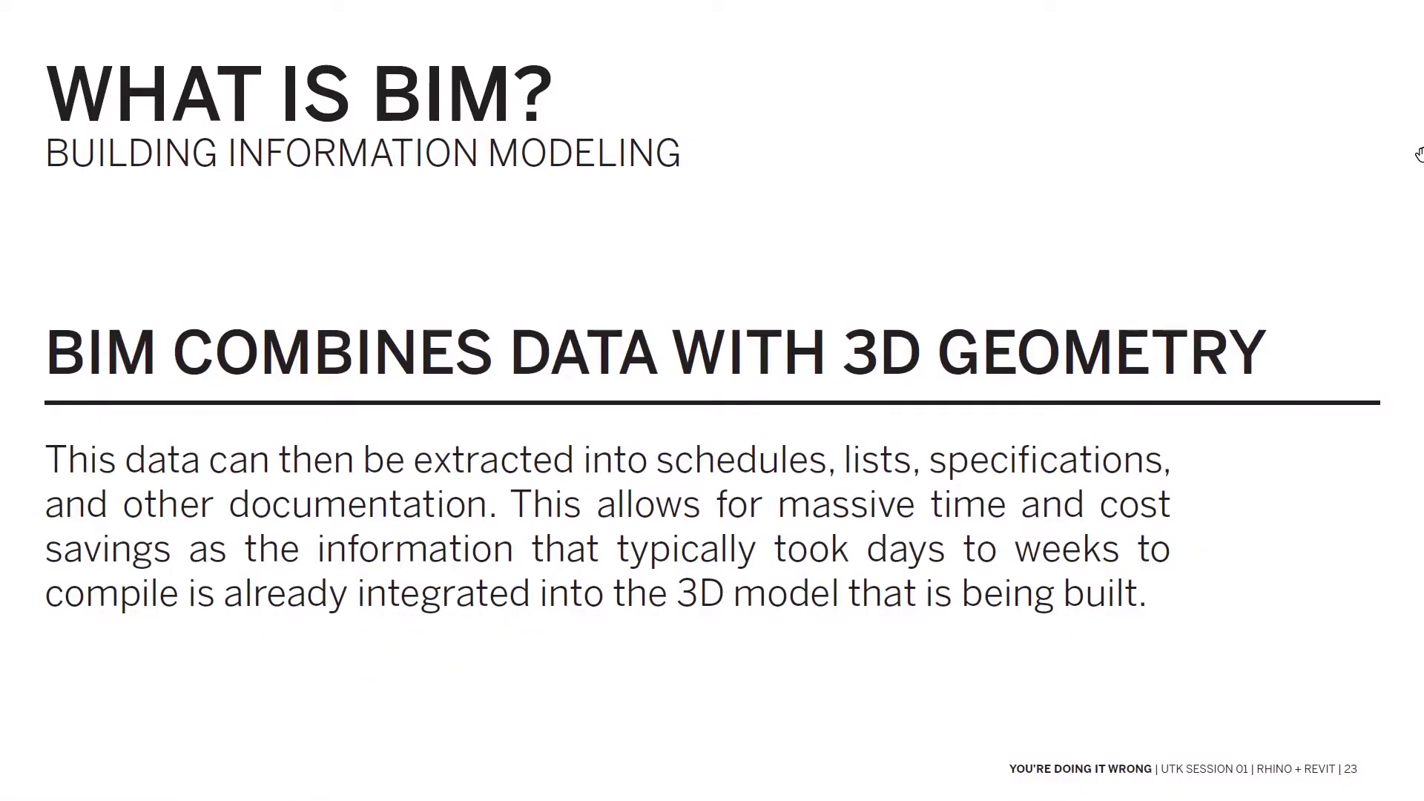